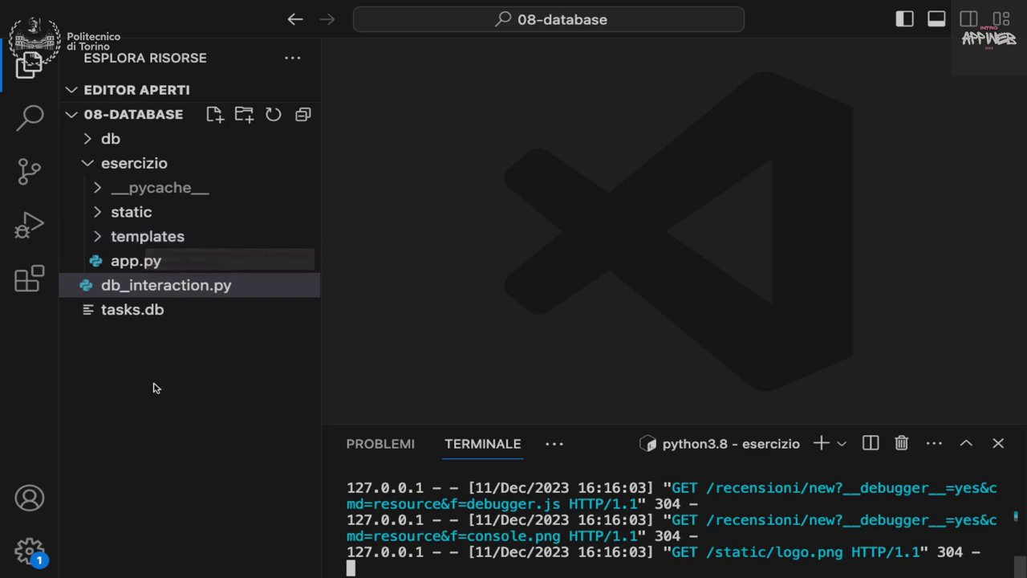
- Launch DB Browser for SQLite and open app.py from the esercizio folder in Visual Studio Code
key("super+space")
type("sqli")
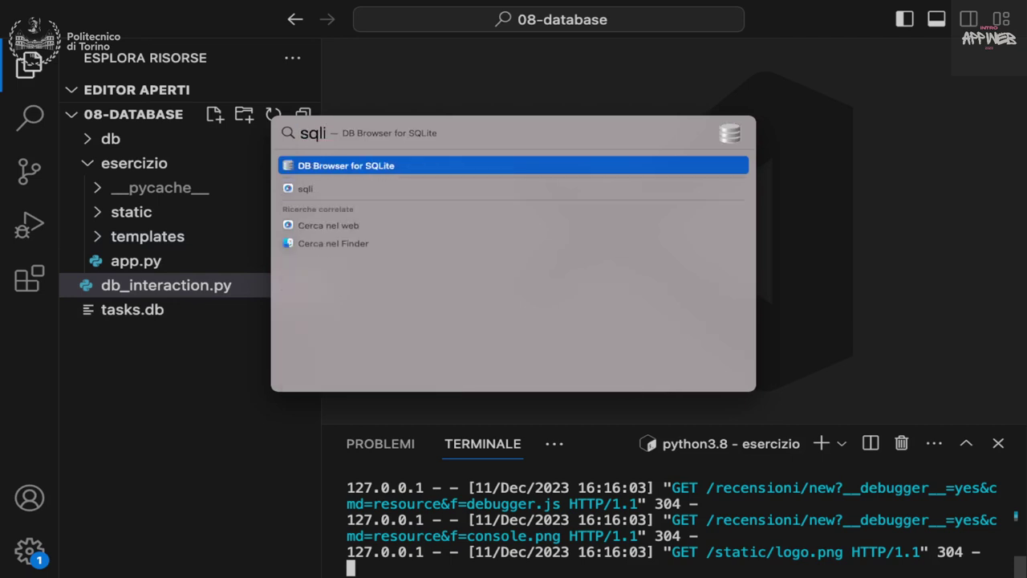
key("Return")
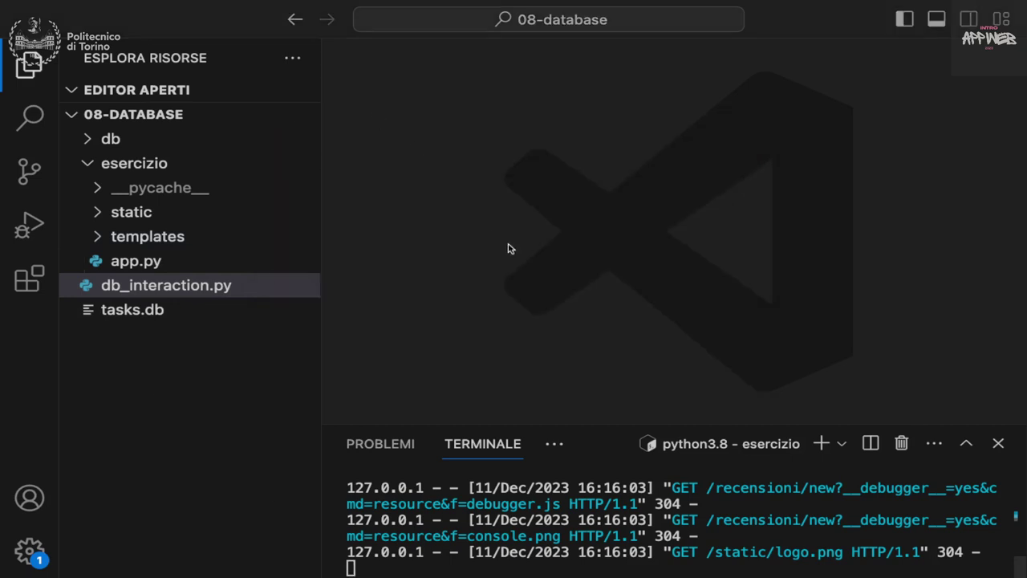
left_click(130, 265)
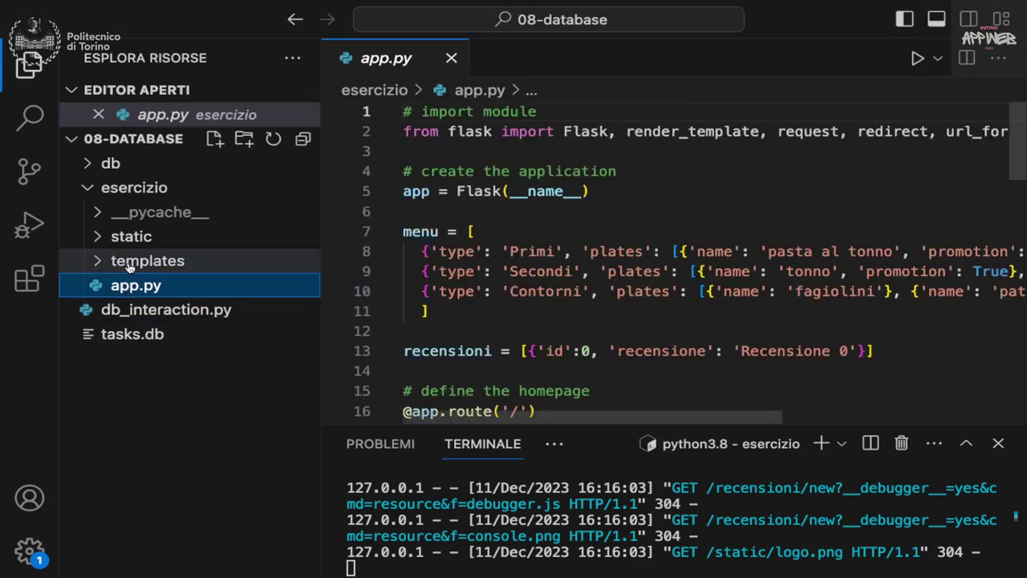
- Bring up the DB Browser for SQLite window and return to the Analyzed Databases slide
key("ctrl+Up")
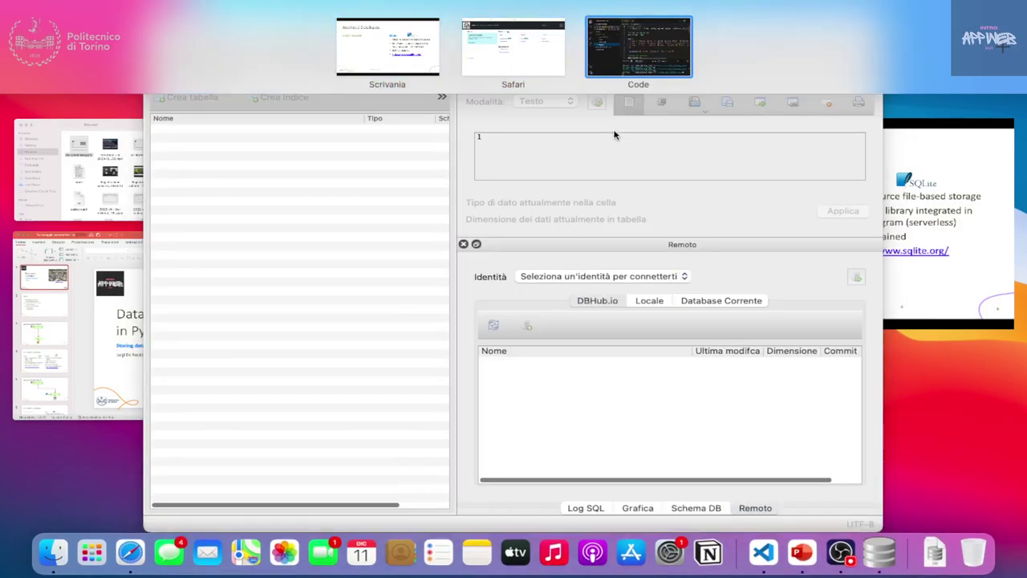
left_click(571, 146)
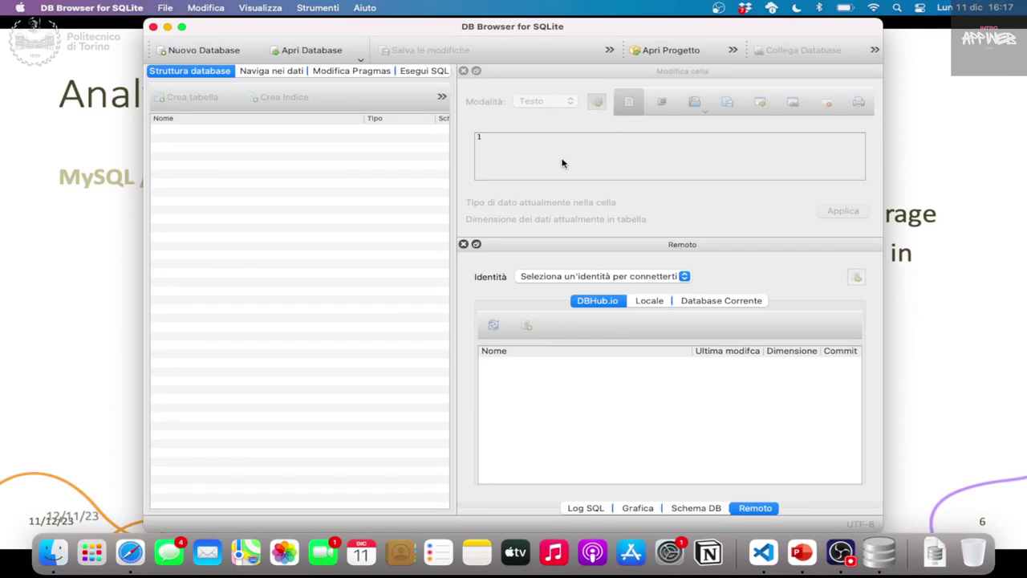
key("ctrl+Up")
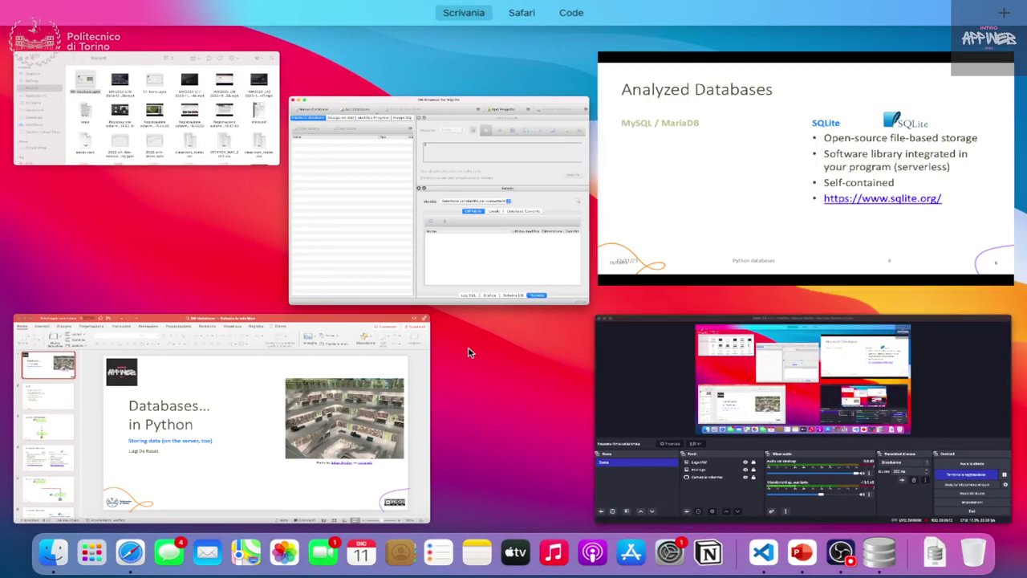
left_click(276, 378)
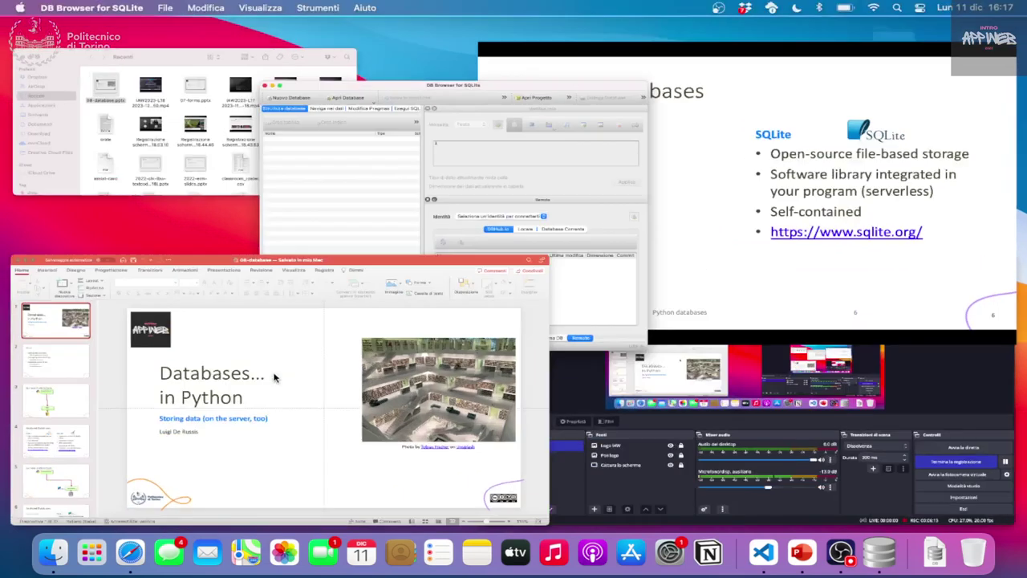
key("ctrl+Up")
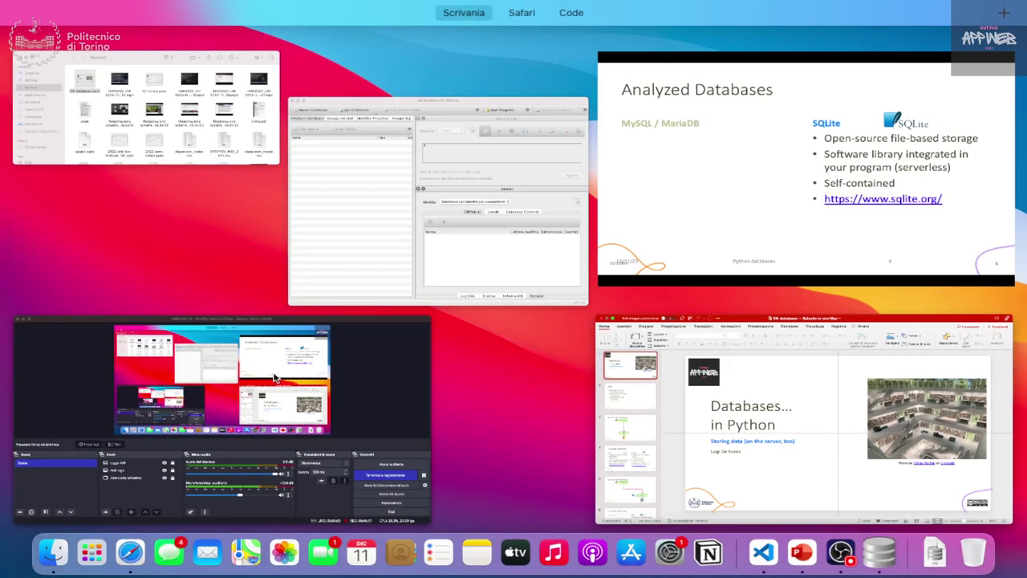
left_click(707, 176)
- Switch to Visual Studio Code and examine the menu and recensioni lists in app.py across their full line width
key("ctrl+Right")
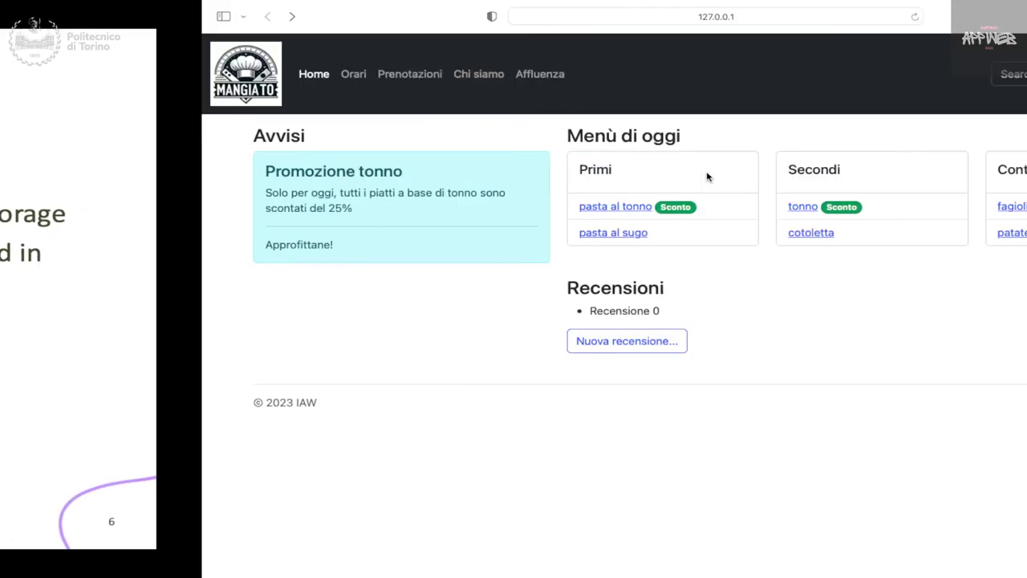
key("ctrl+Right")
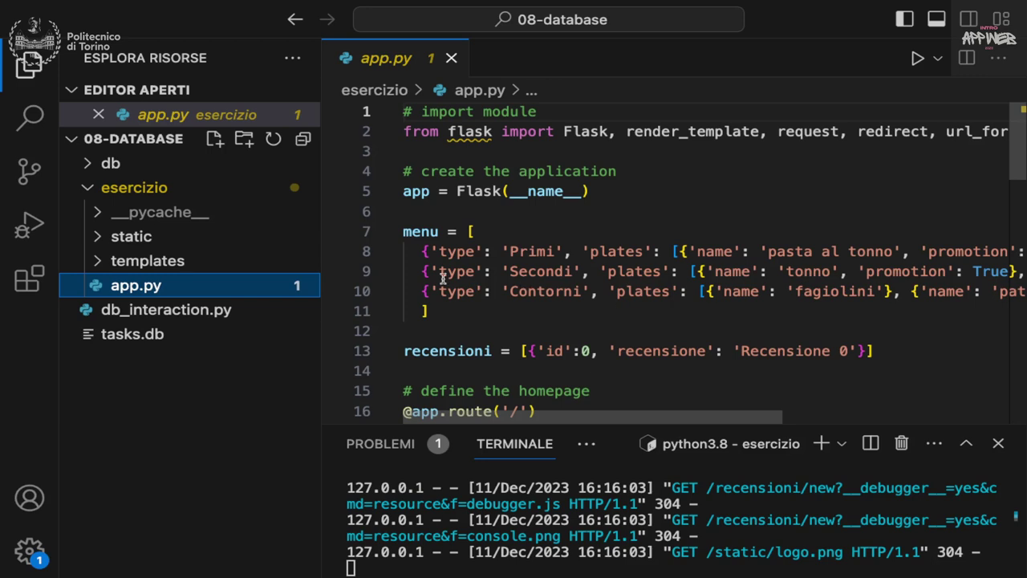
mouse_move(415, 230)
scroll(500, 261, "down", 2)
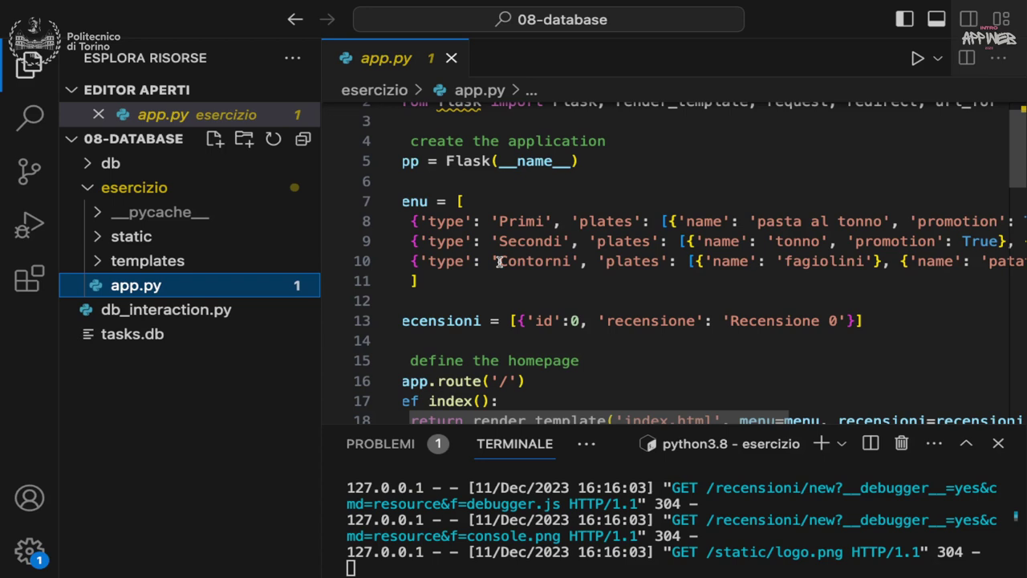
scroll(499, 262, "right", 8)
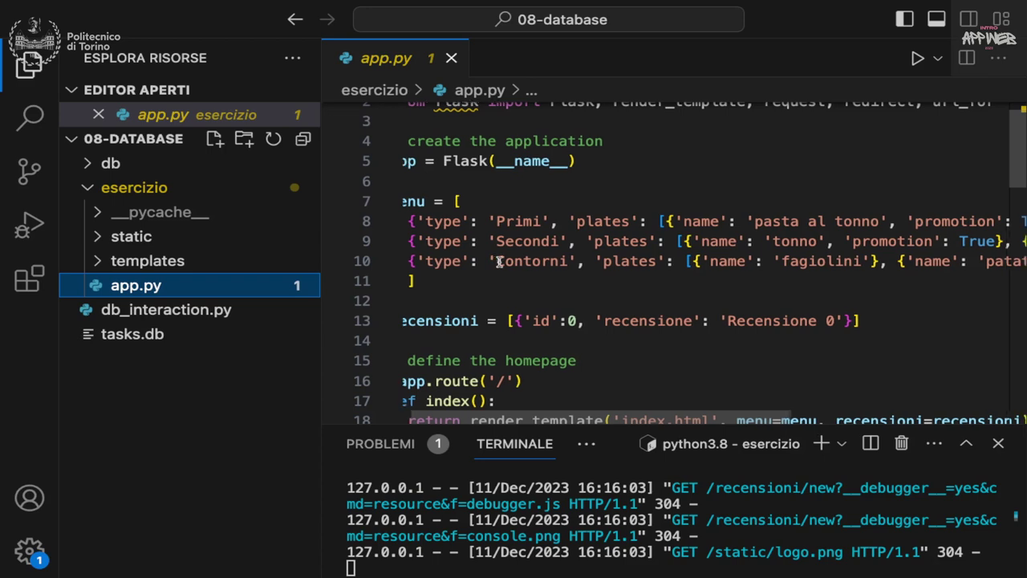
scroll(499, 262, "up", 1)
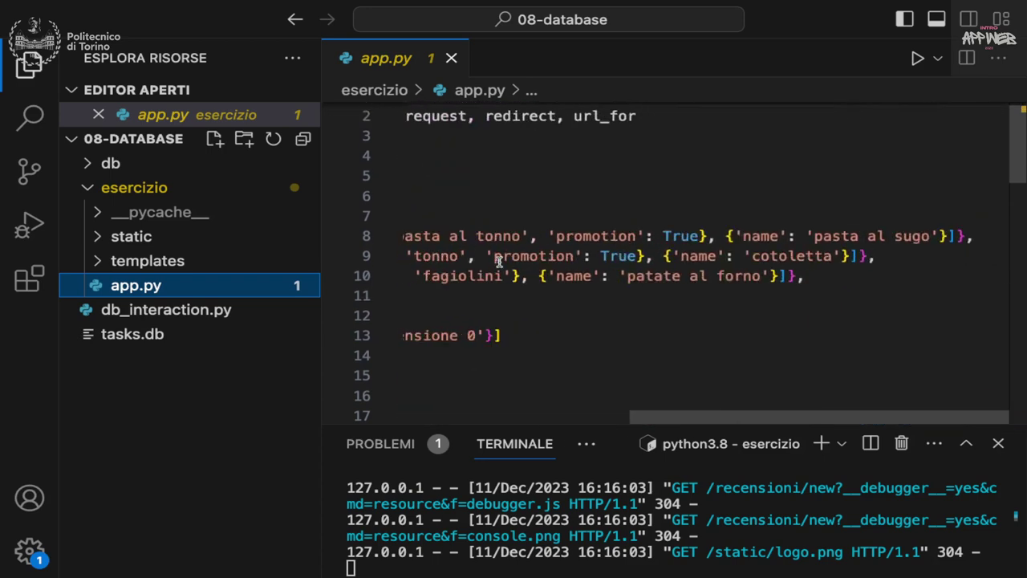
scroll(499, 261, "left", 8)
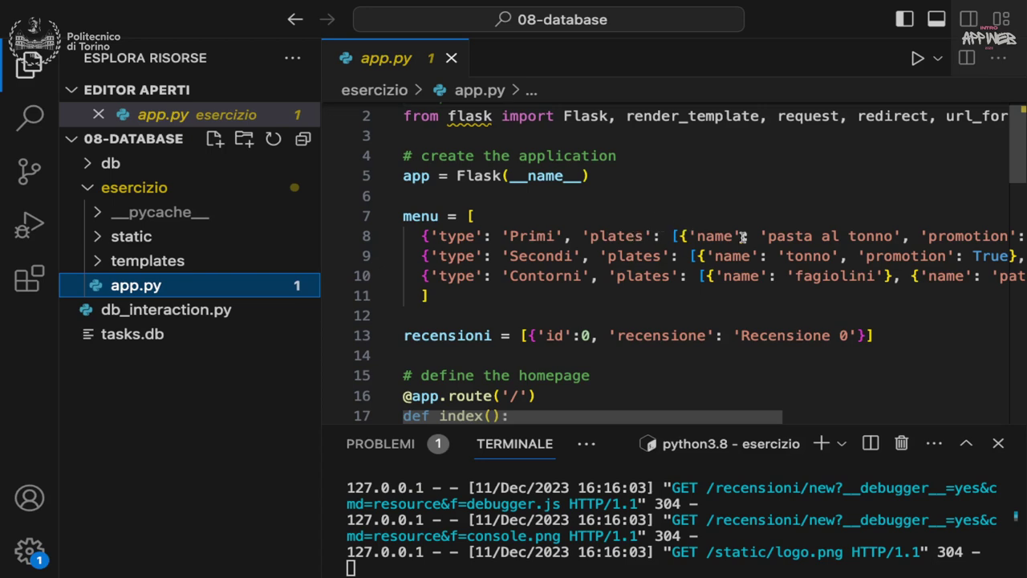
scroll(743, 236, "right", 3)
scroll(743, 237, "right", 2)
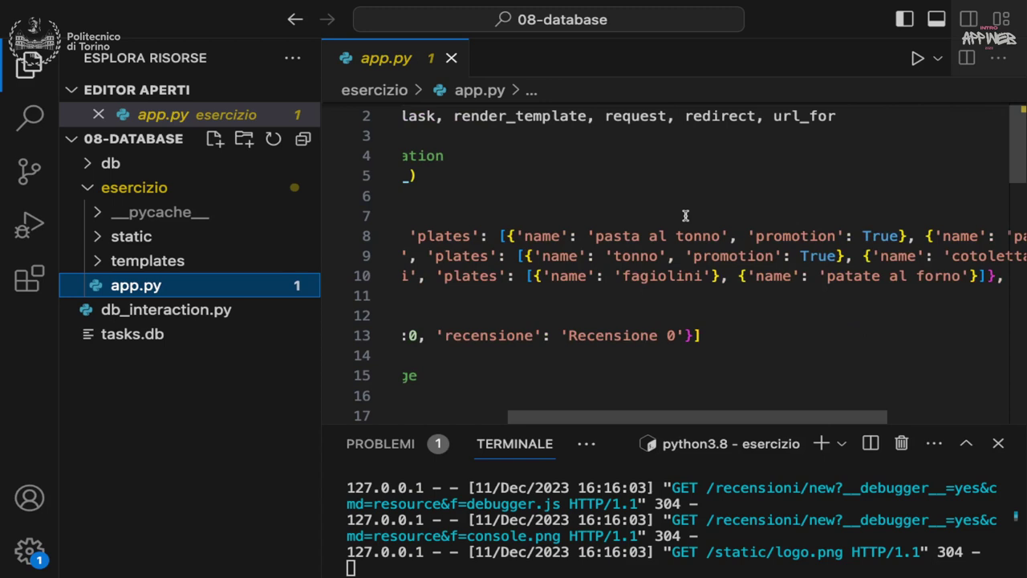
scroll(685, 215, "left", 5)
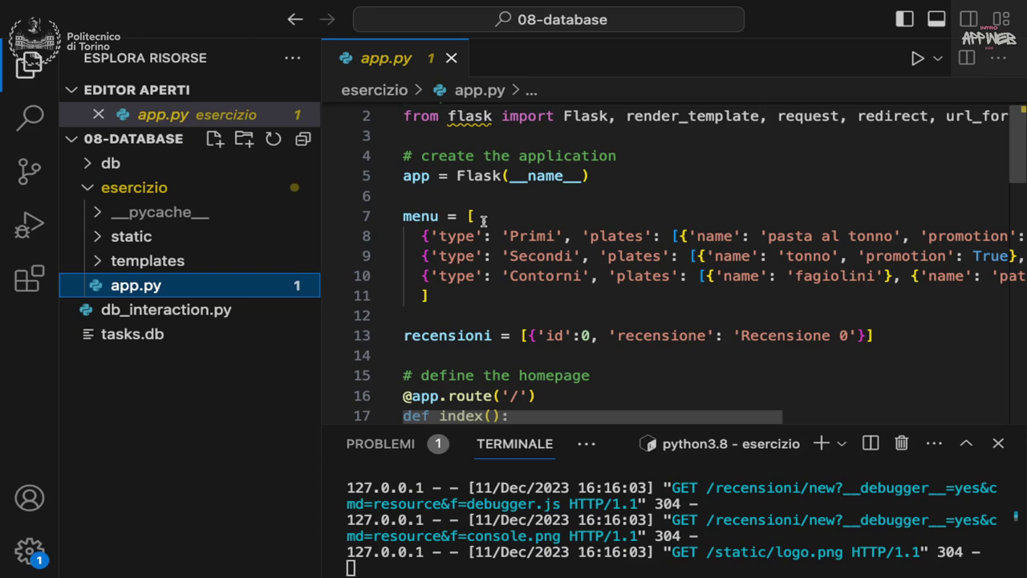
- Switch to Safari and search the web for "google sheets" in a new tab
key("ctrl+Up")
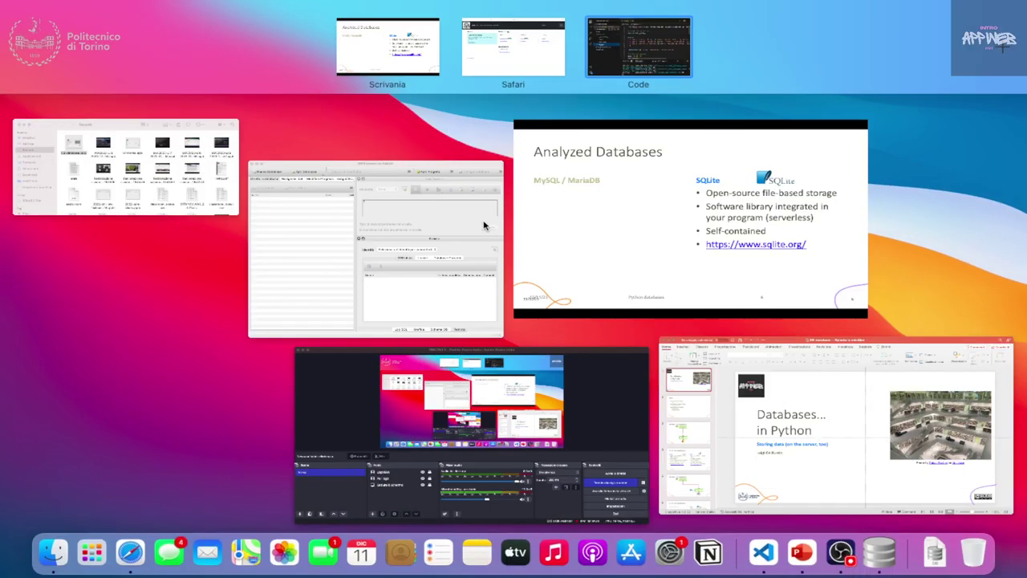
key("ctrl+Up")
key("ctrl+Up")
left_click(130, 552)
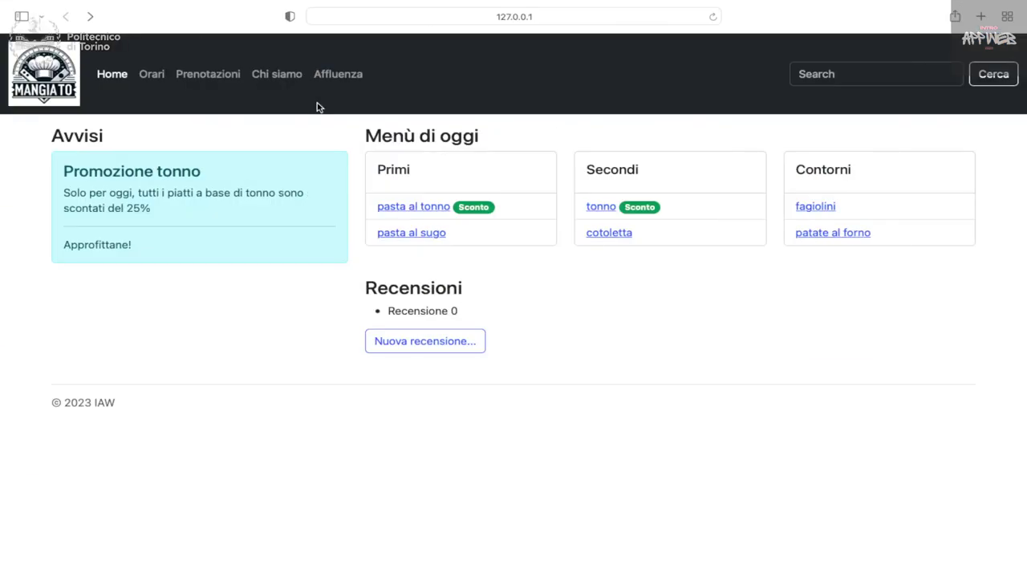
key("super+t")
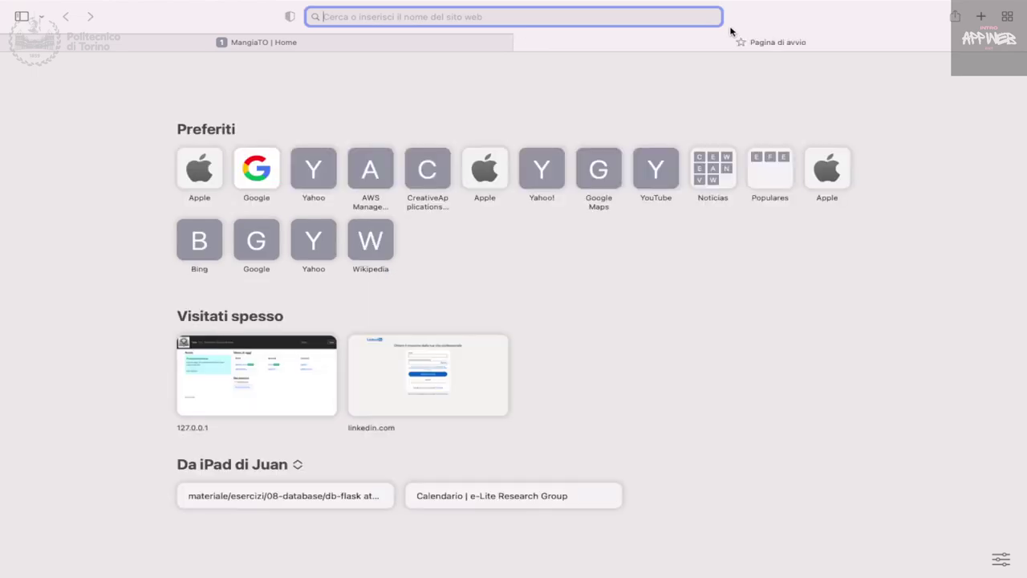
type("goo")
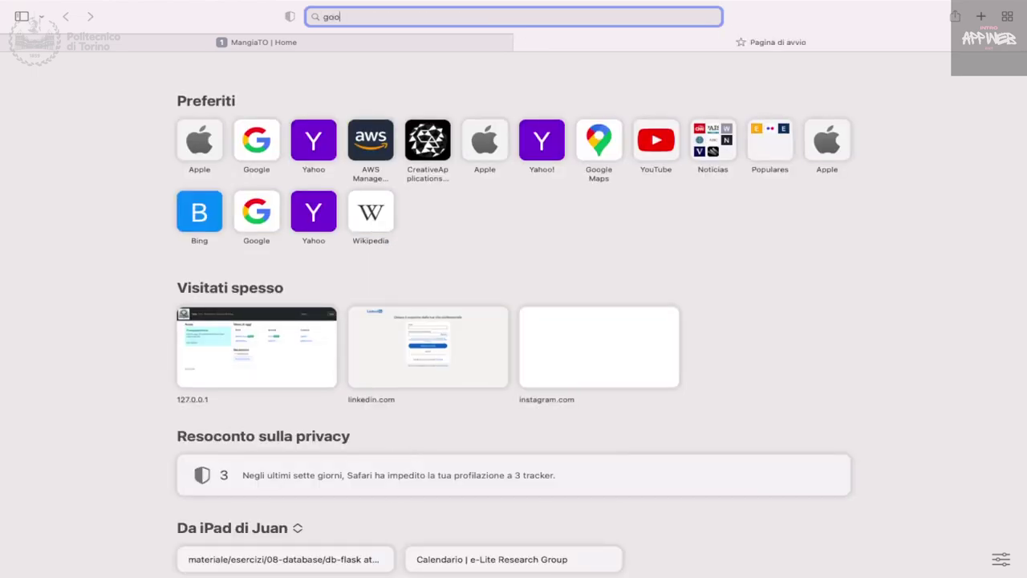
type("gle sheets")
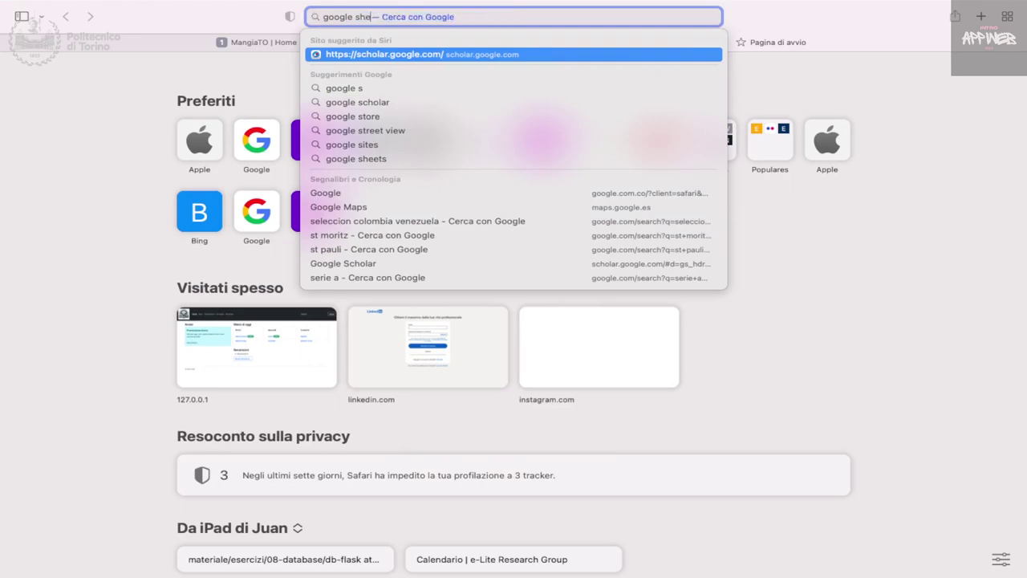
key("Return")
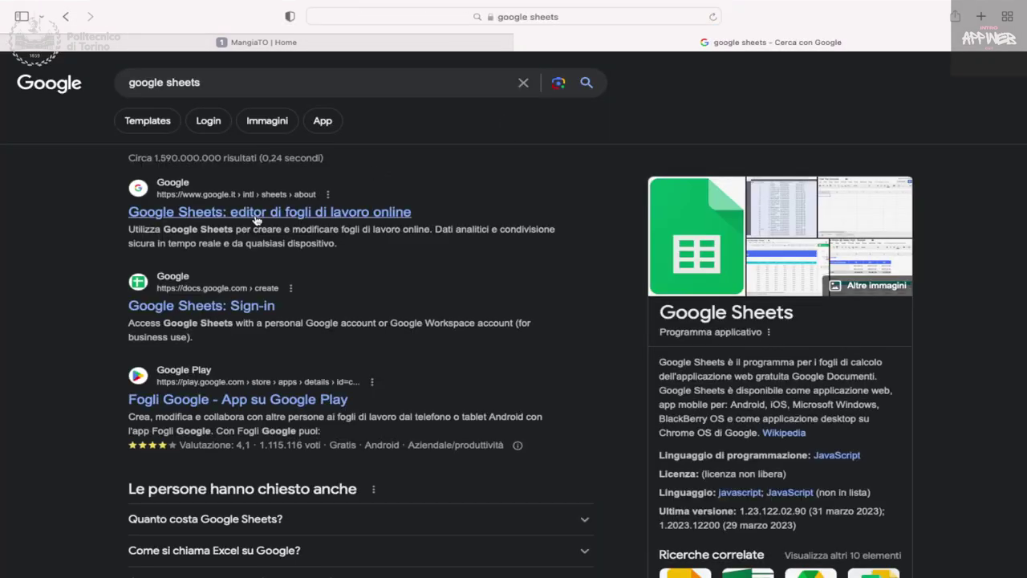
- Go to Google Sheets from the first search result and create a blank spreadsheet, closing the leftover product page tab
left_click(253, 215)
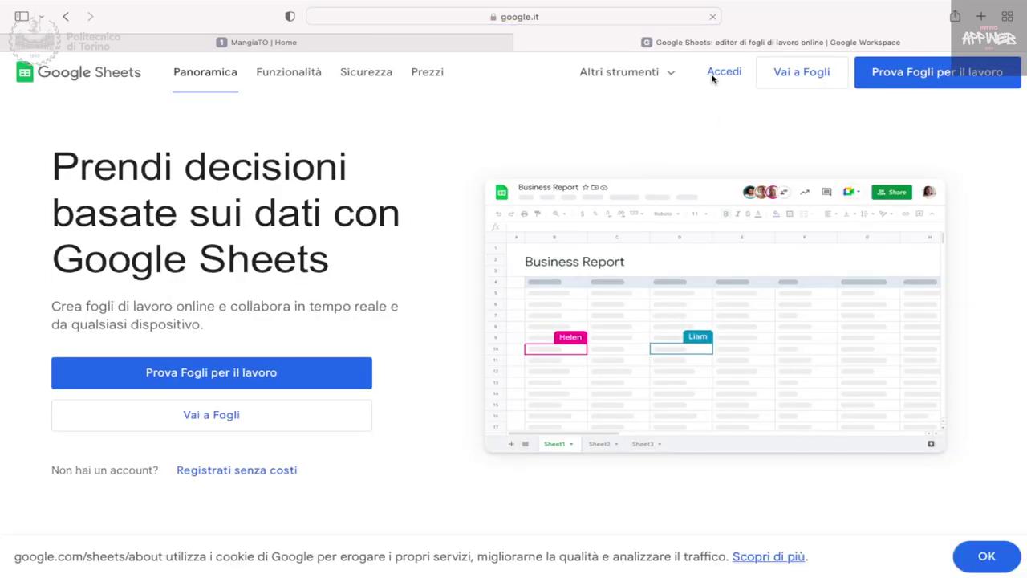
left_click(733, 73)
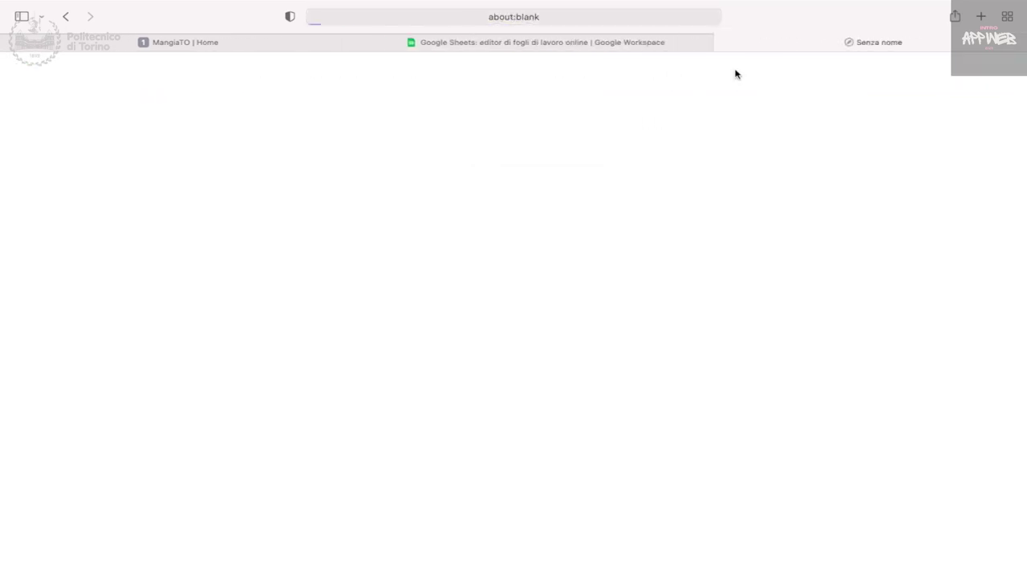
left_click(521, 42)
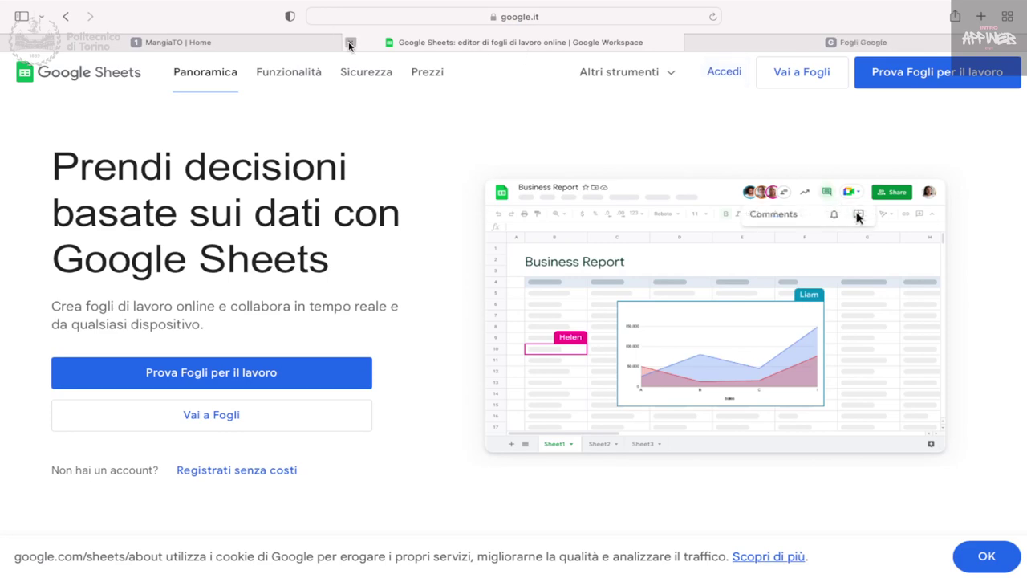
left_click(350, 43)
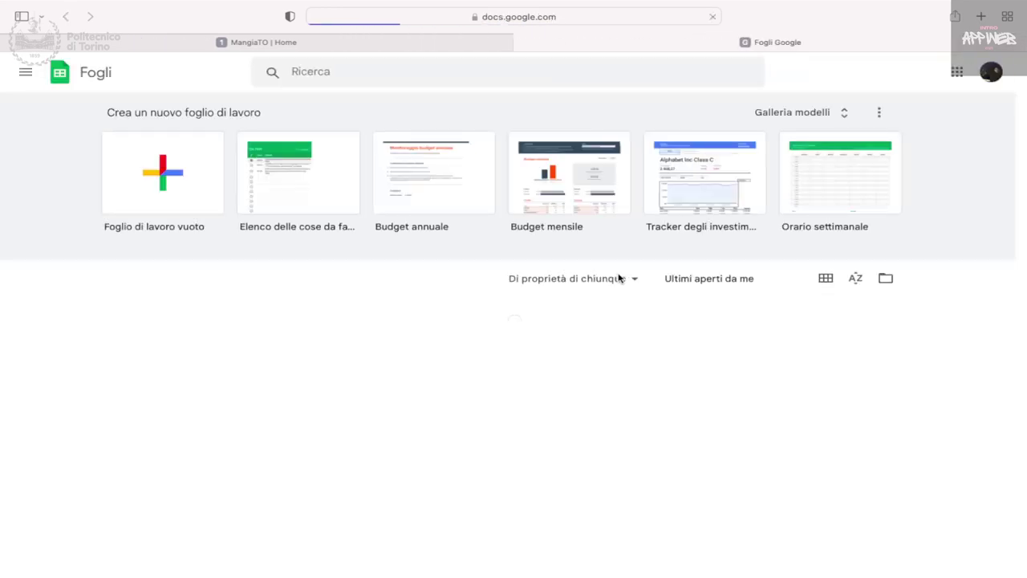
left_click(141, 179)
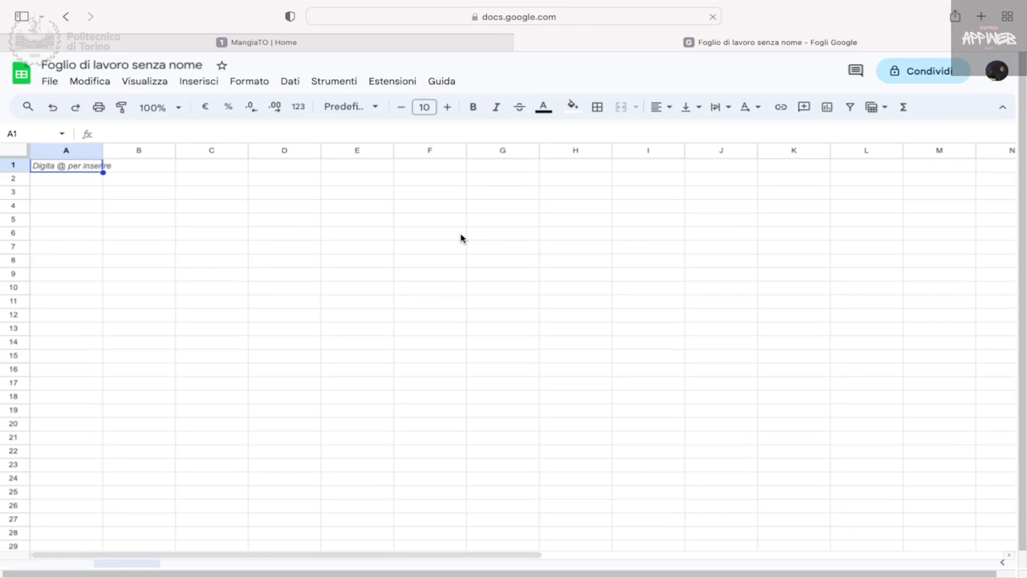
- Select cell B2 and set the spreadsheet zoom to 200%
left_click(159, 181)
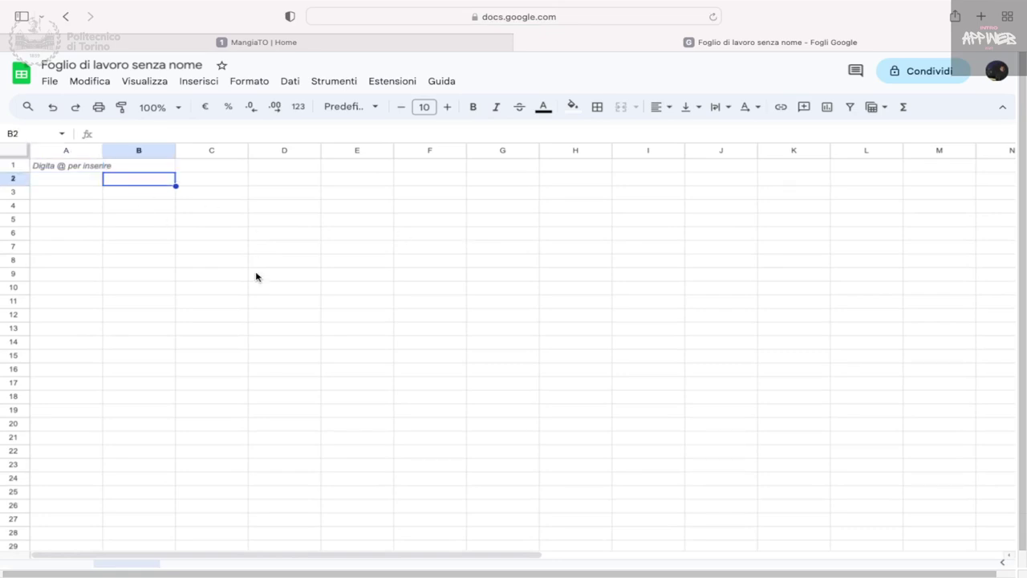
left_click(177, 109)
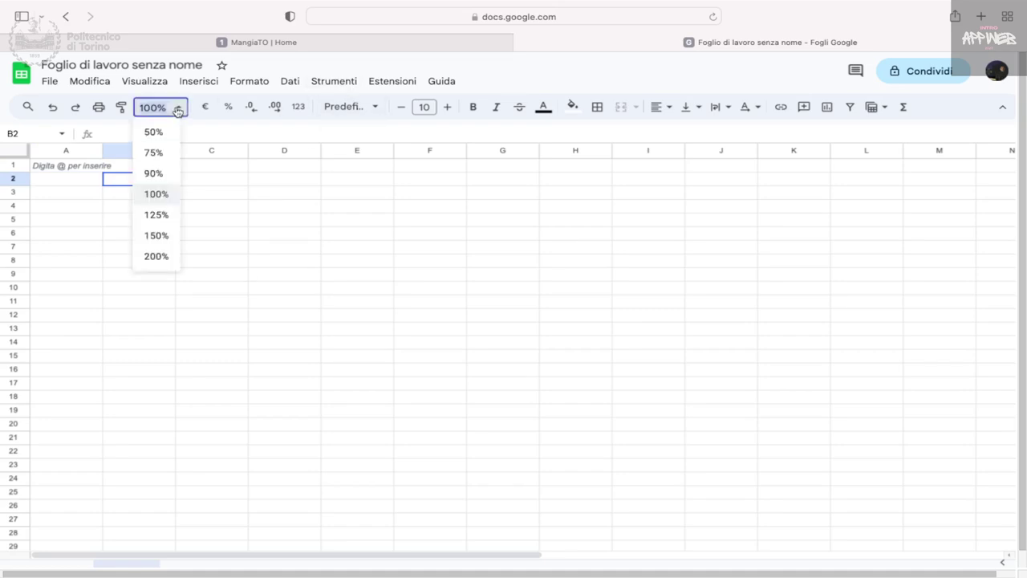
left_click(164, 257)
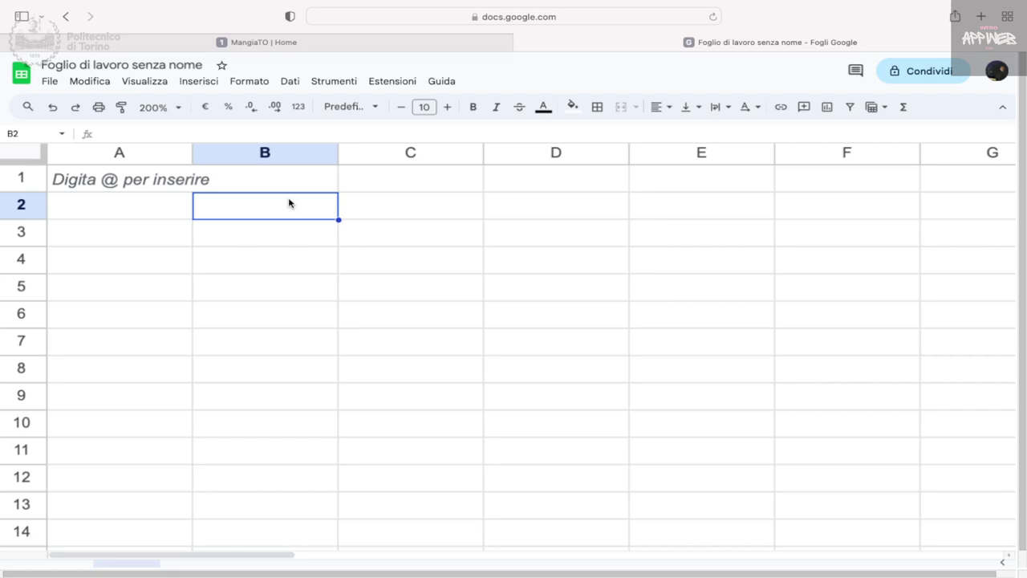
- Switch back to app.py in Visual Studio Code and hide the file explorer to widen the code view
key("ctrl+Right")
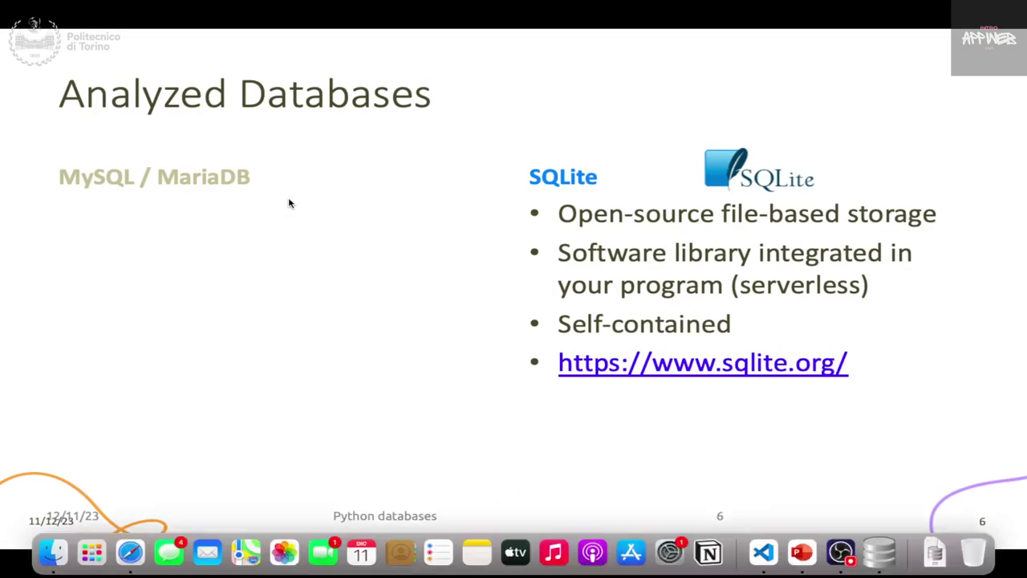
key("ctrl+Left")
key("ctrl+Left")
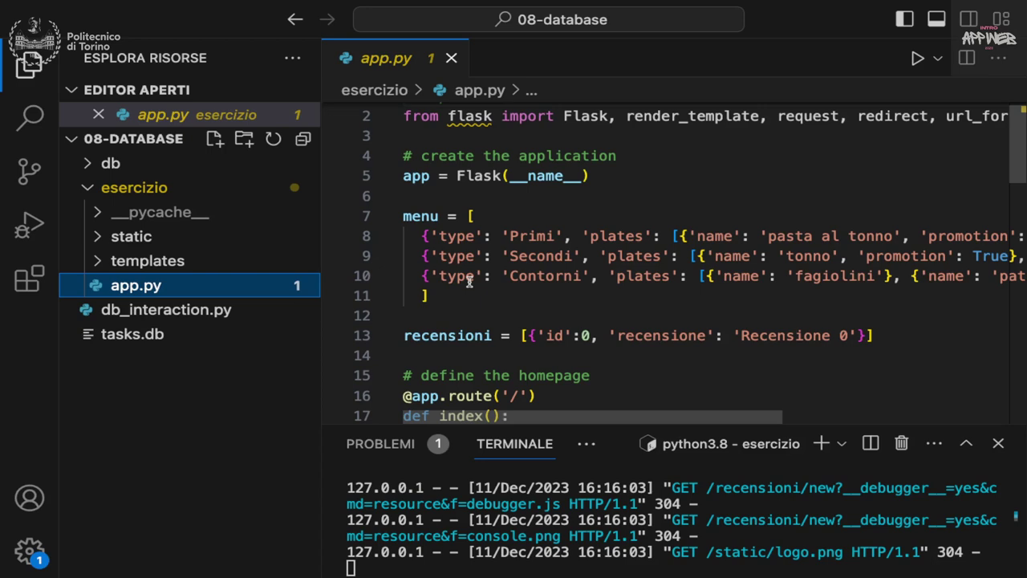
key("super+b")
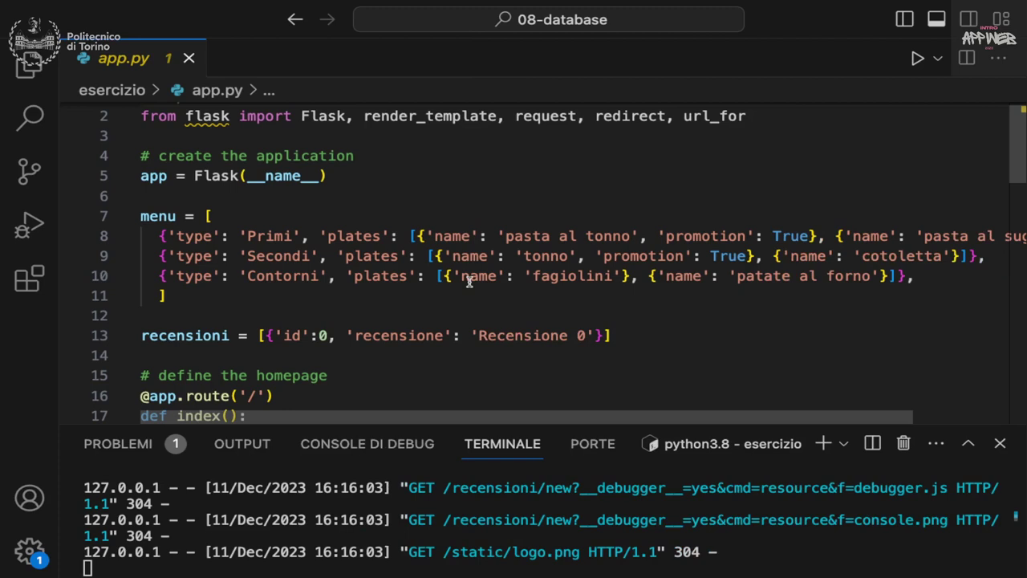
- Select the whole menu list definition on lines 7 to 11 of app.py
left_click(173, 295)
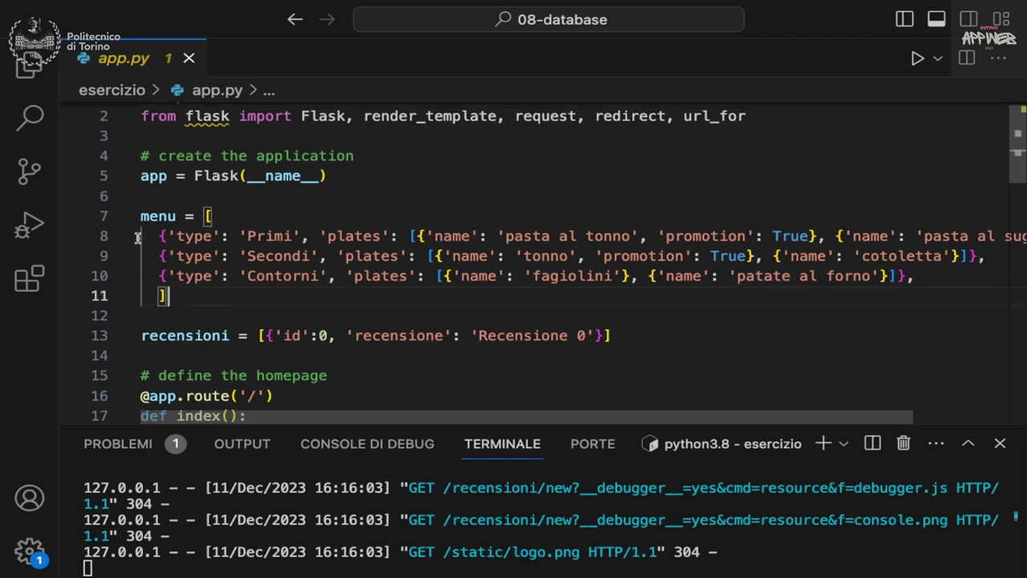
left_click(138, 237, "shift")
left_click(133, 217, "shift")
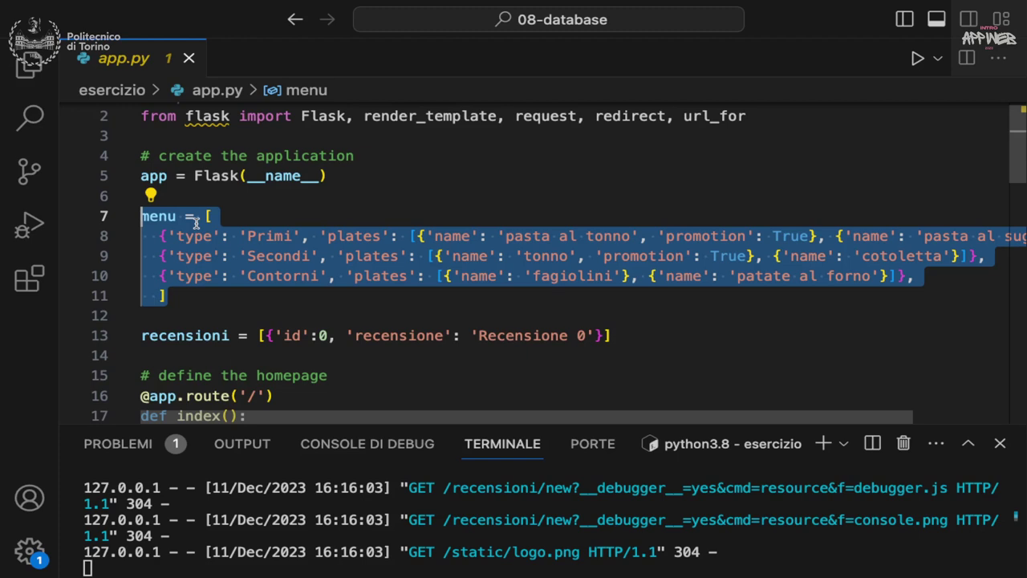
- Switch to the Google Sheets spreadsheet and enter the table name primi in cell B2
left_click(203, 301)
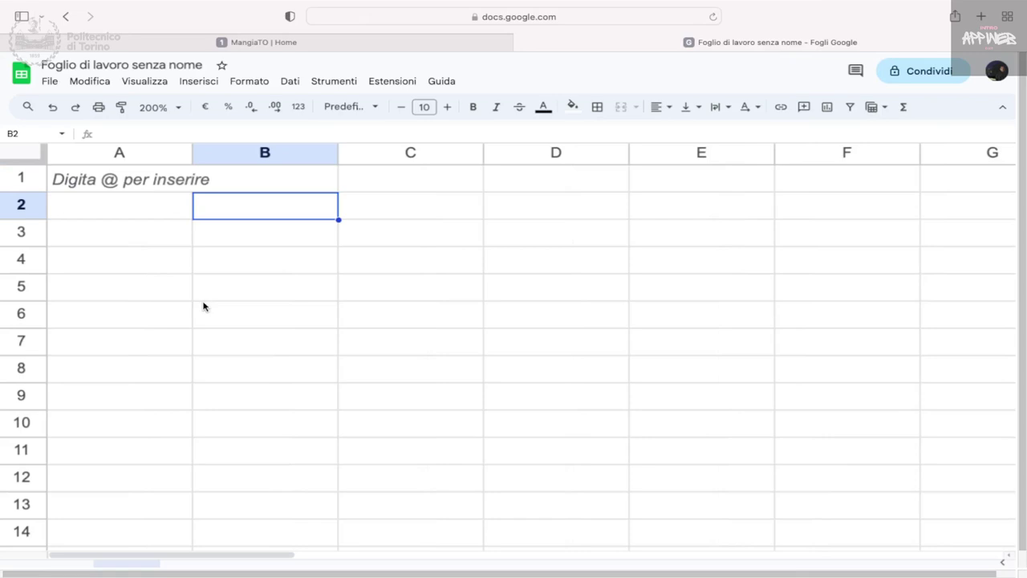
type("P")
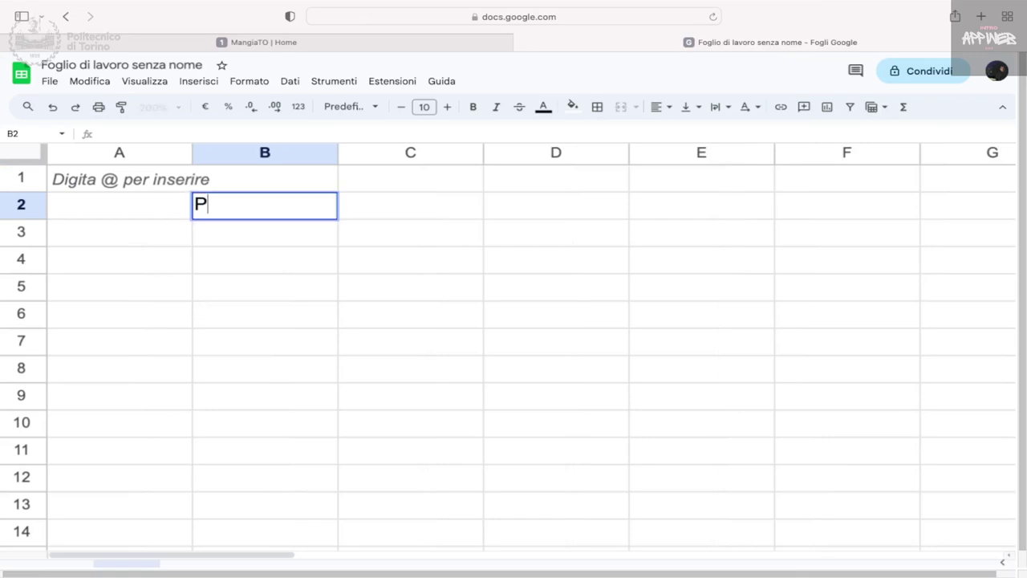
type("rimi")
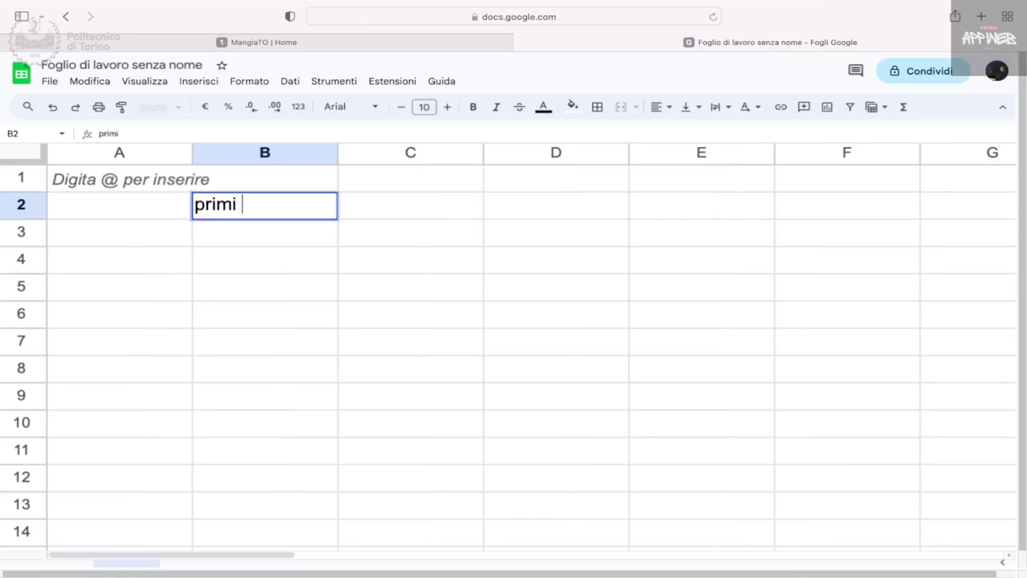
key("Left")
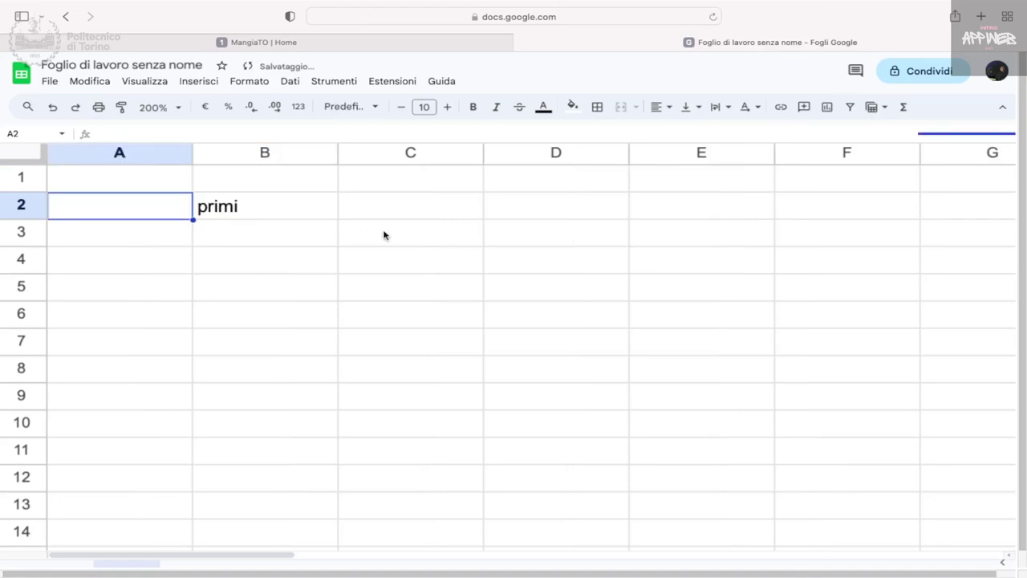
- Check the menu's plate fields in app.py and enter the column headers id, name and sconto in cells C3 to E3 of the spreadsheet
left_click(384, 236)
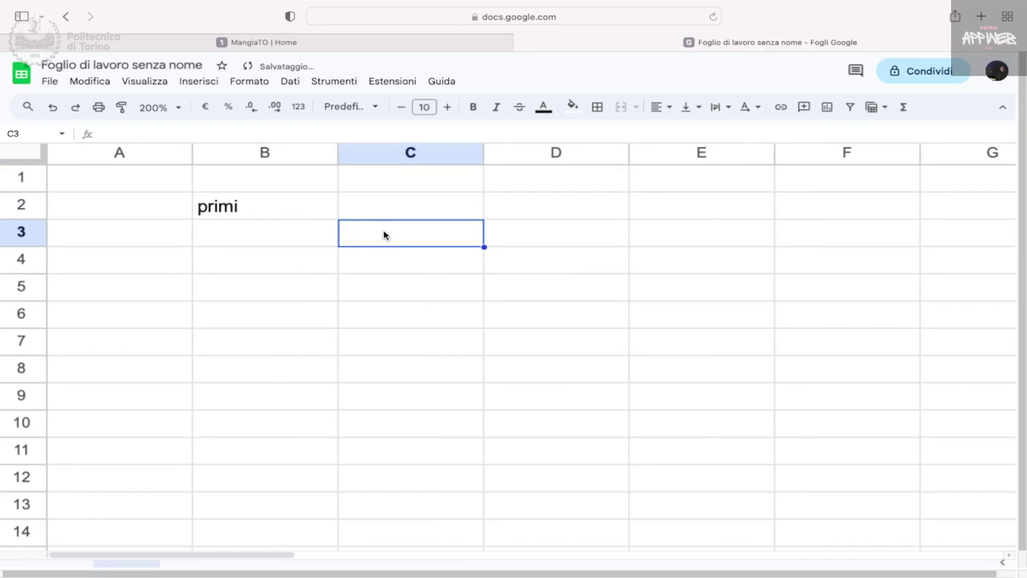
key("super+Tab")
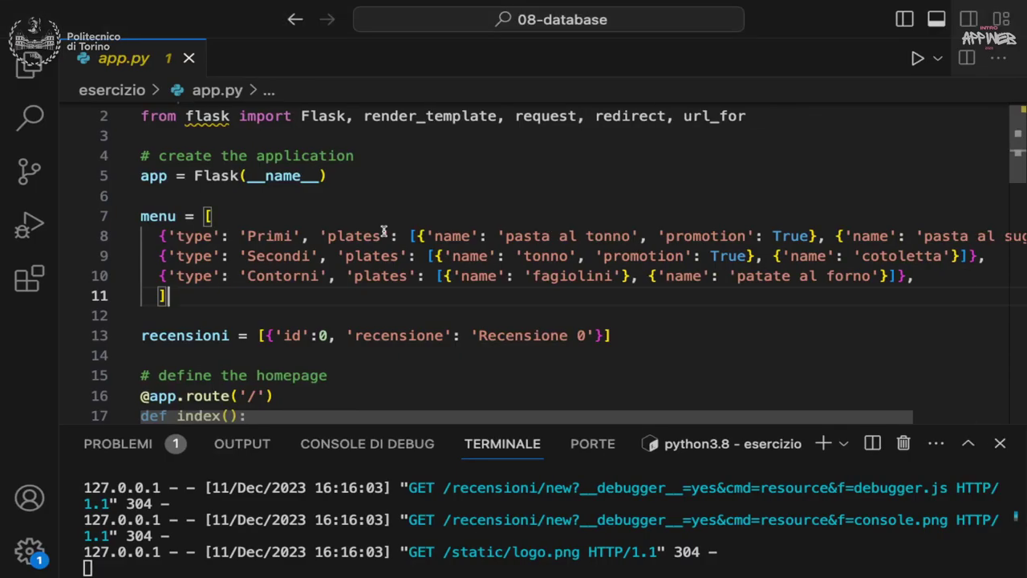
scroll(711, 234, "right", 3)
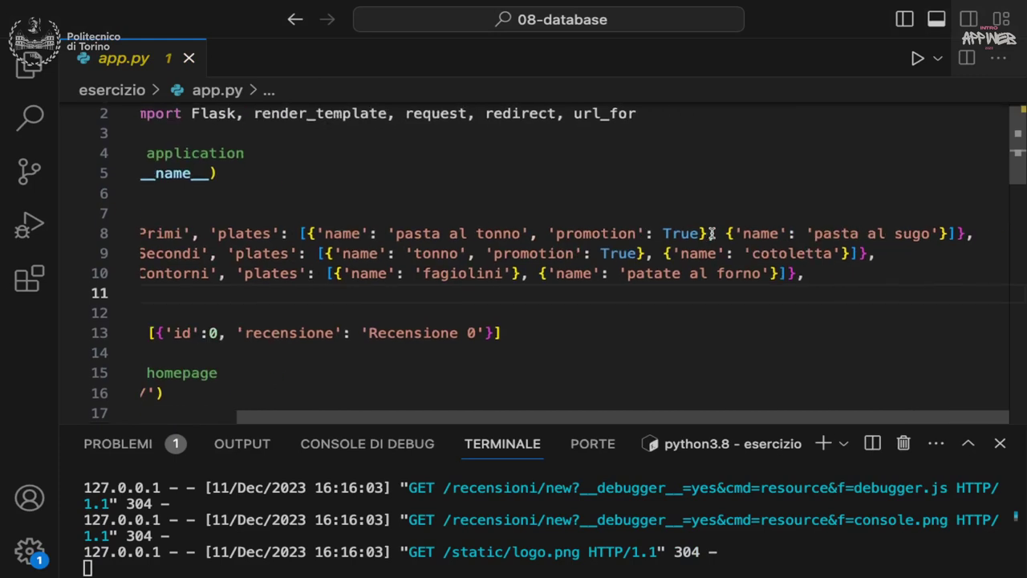
scroll(711, 234, "left", 3)
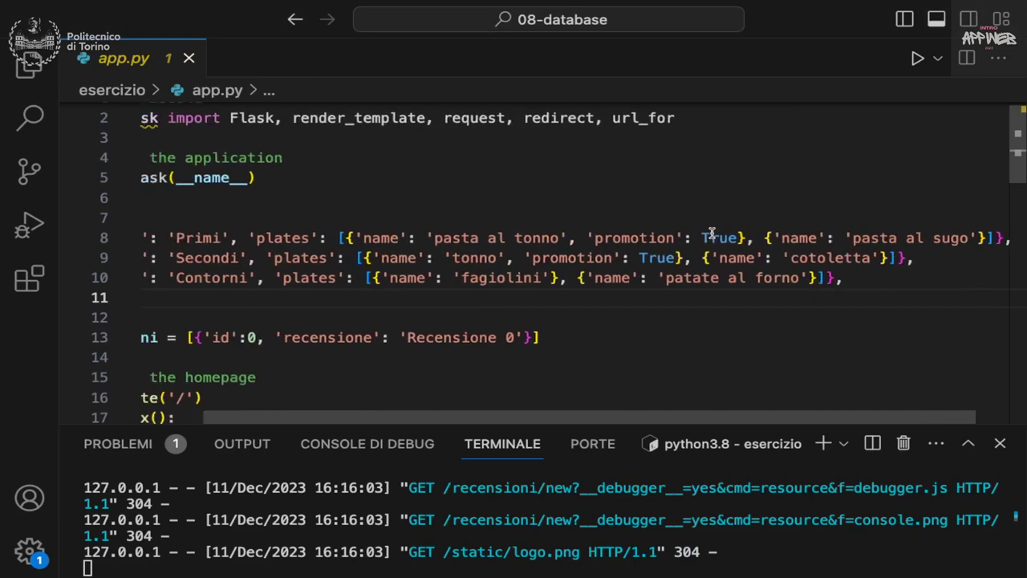
key("super+Tab")
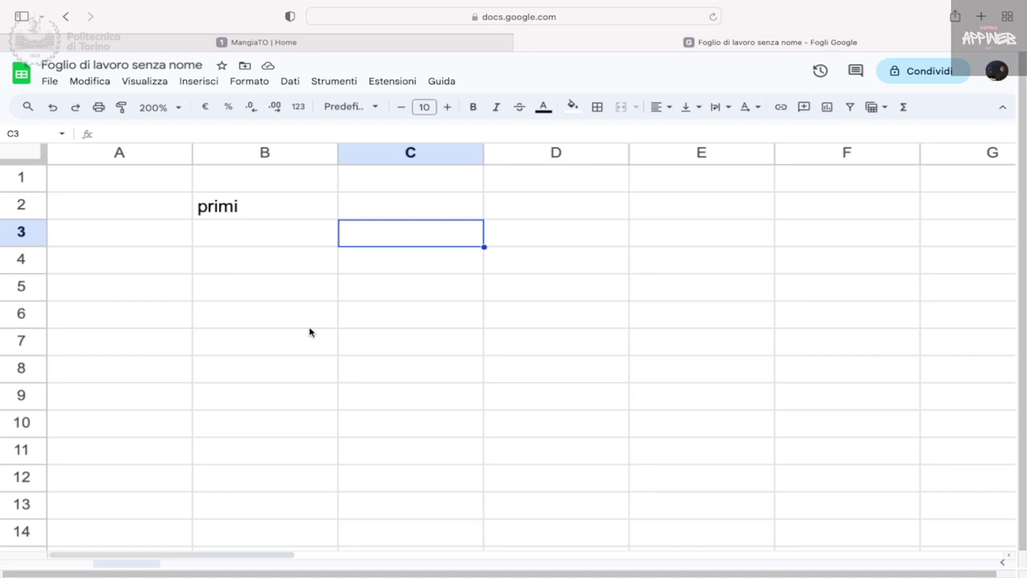
type("id")
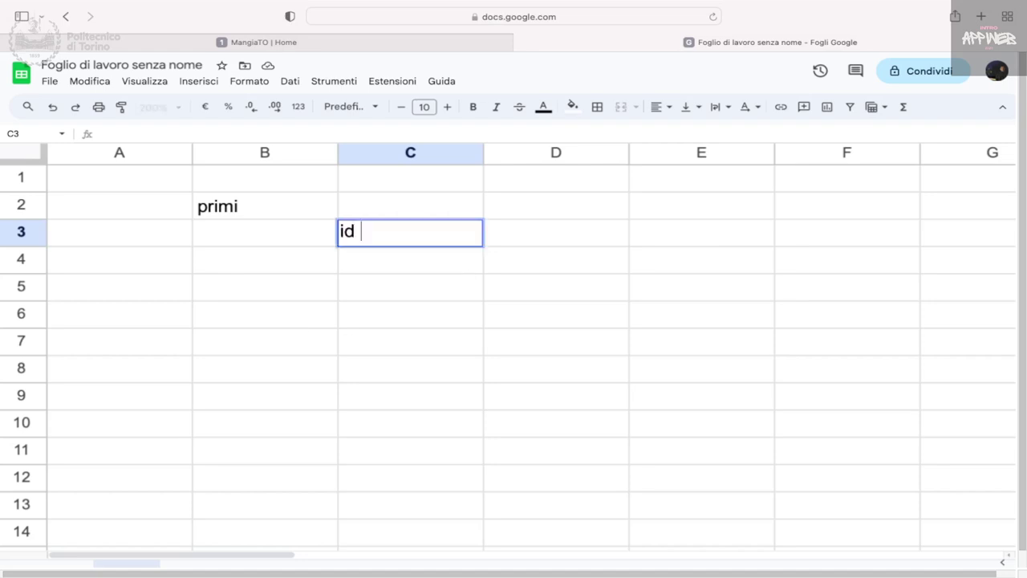
key("Tab")
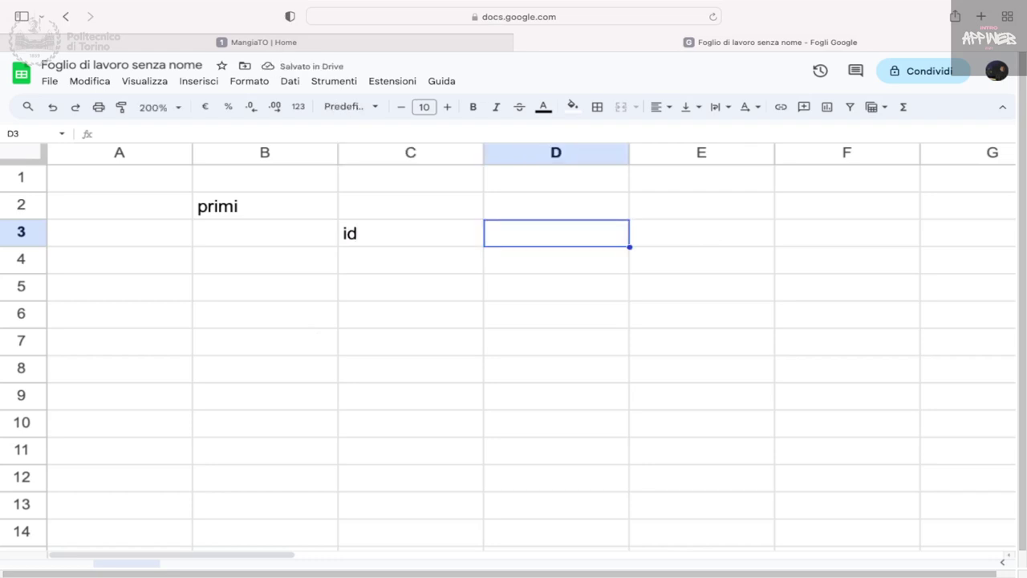
type("name")
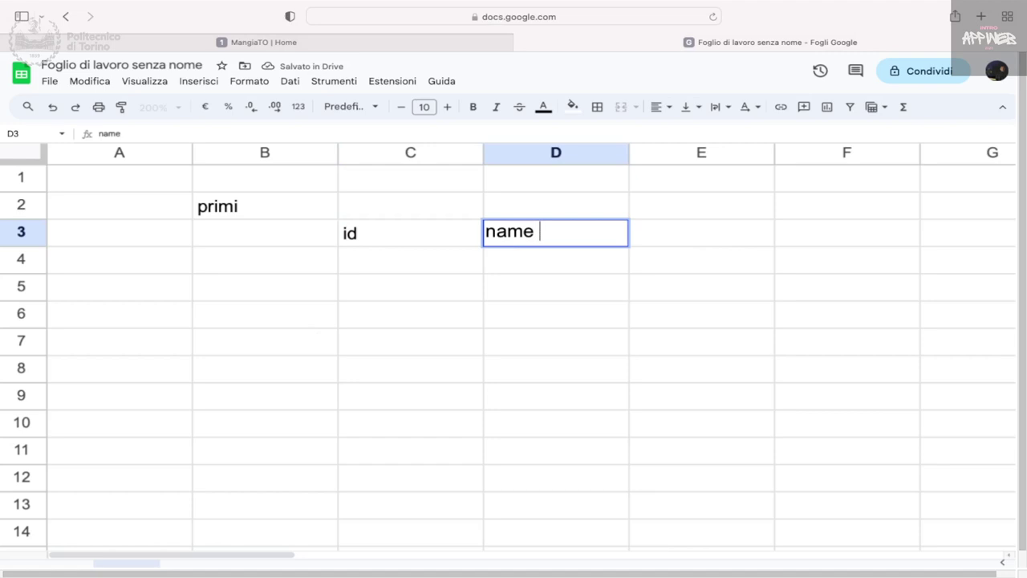
key("BackSpace")
key("Tab")
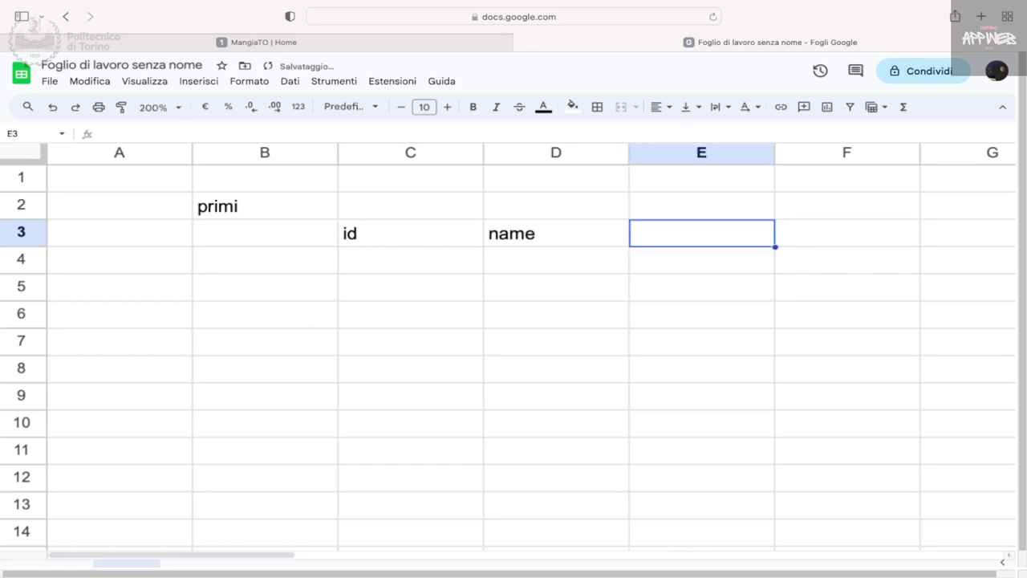
type("sconto")
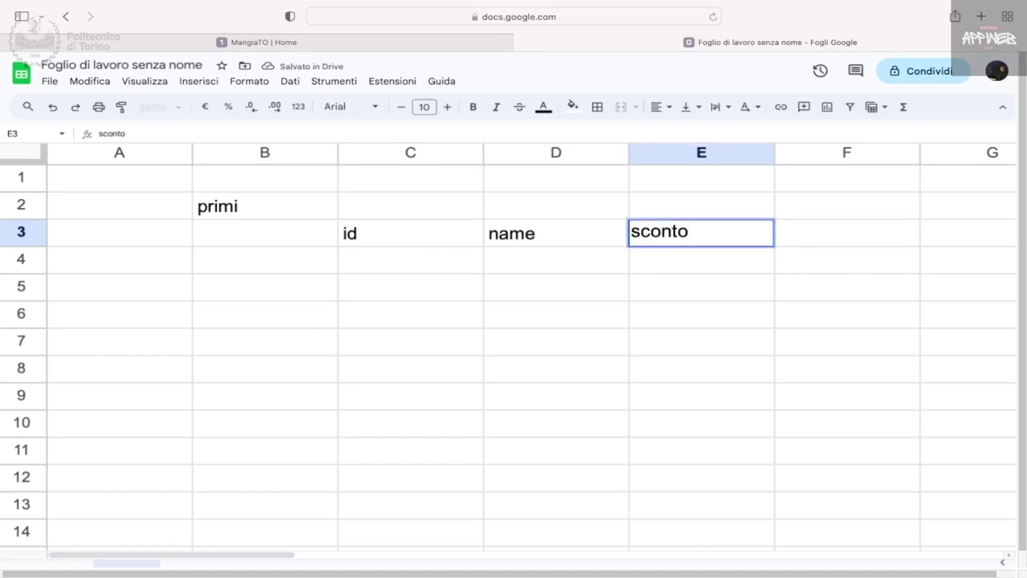
key("Return")
- Copy the primi label from B2 to cell B6 and rename the copy secondi
key("Down")
key("Up")
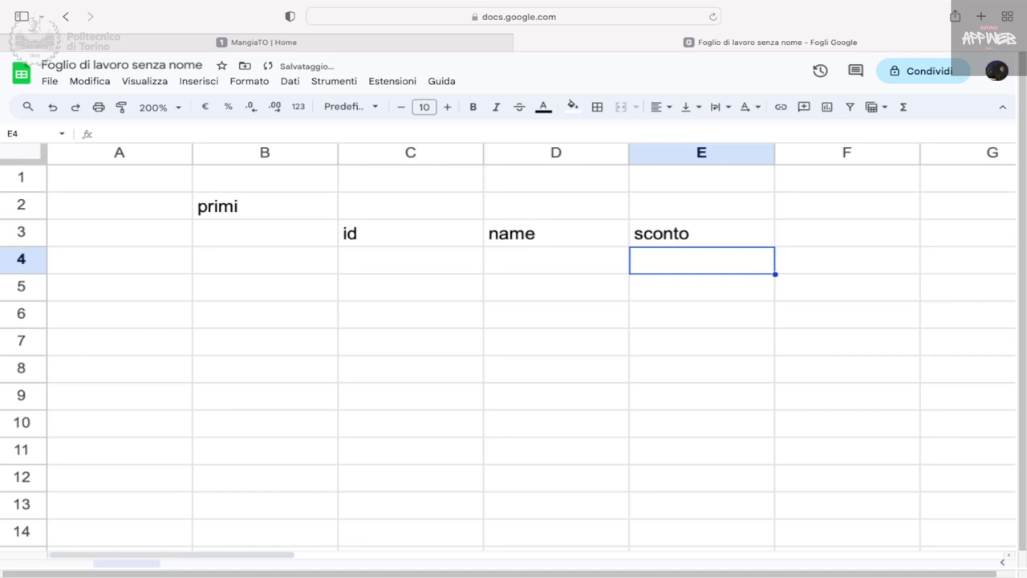
key("Up")
key("Left")
key("Left")
key("Left")
key("Up")
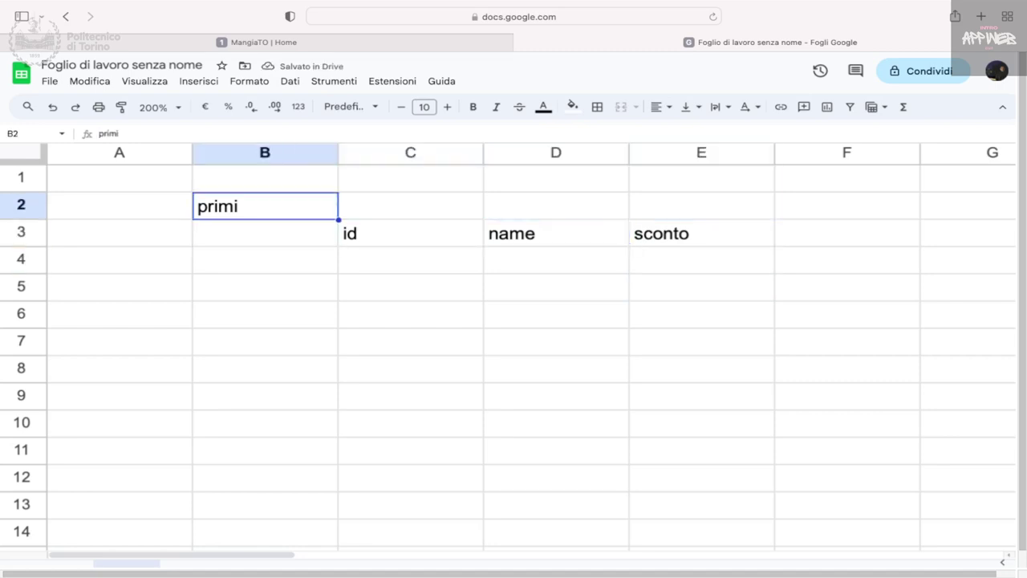
key("shift+Right")
key("shift+Left")
key("Down")
key("Down")
key("Down")
key("Down")
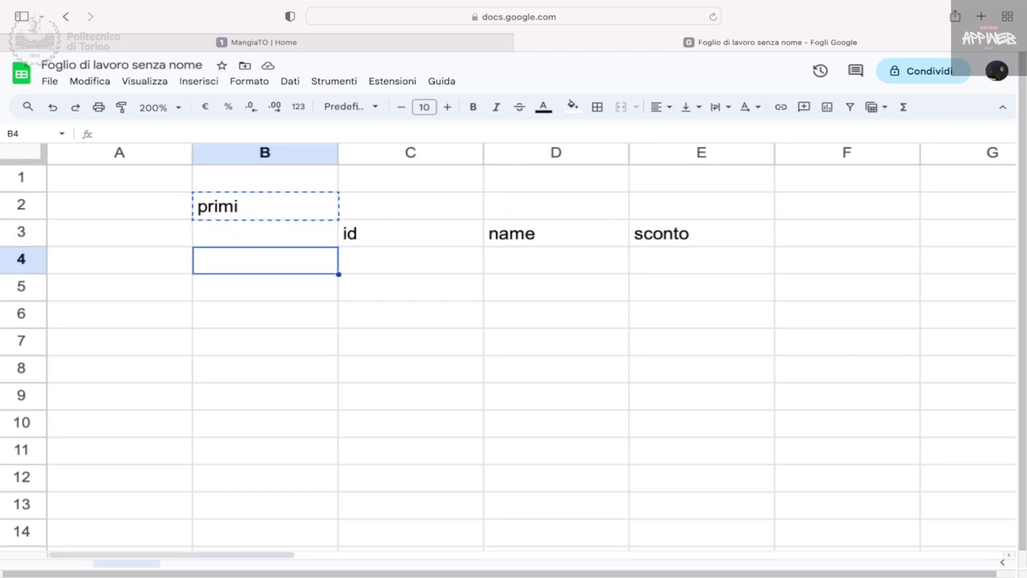
key("ctrl+v")
key("Right")
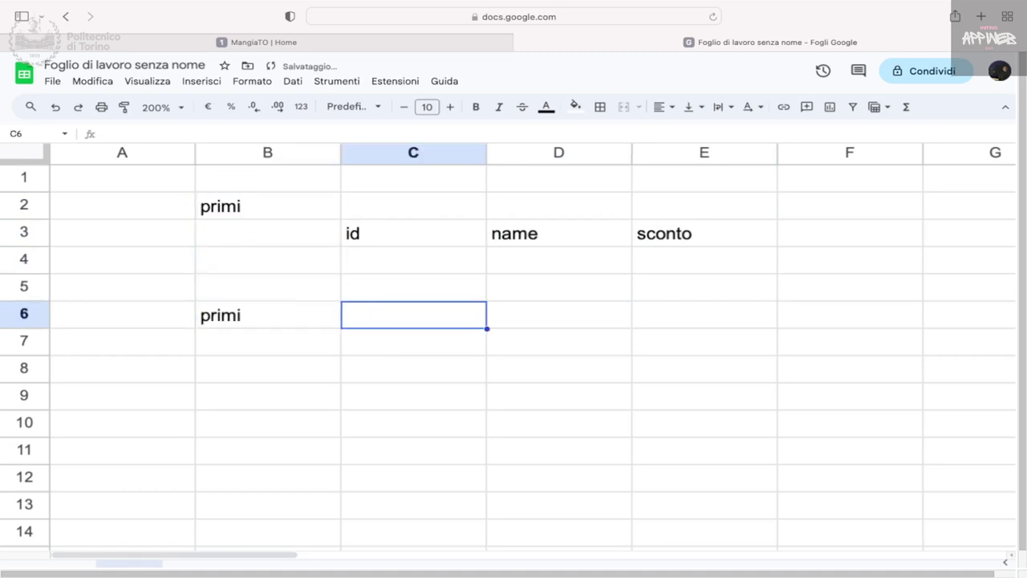
key("Left")
type("secondi")
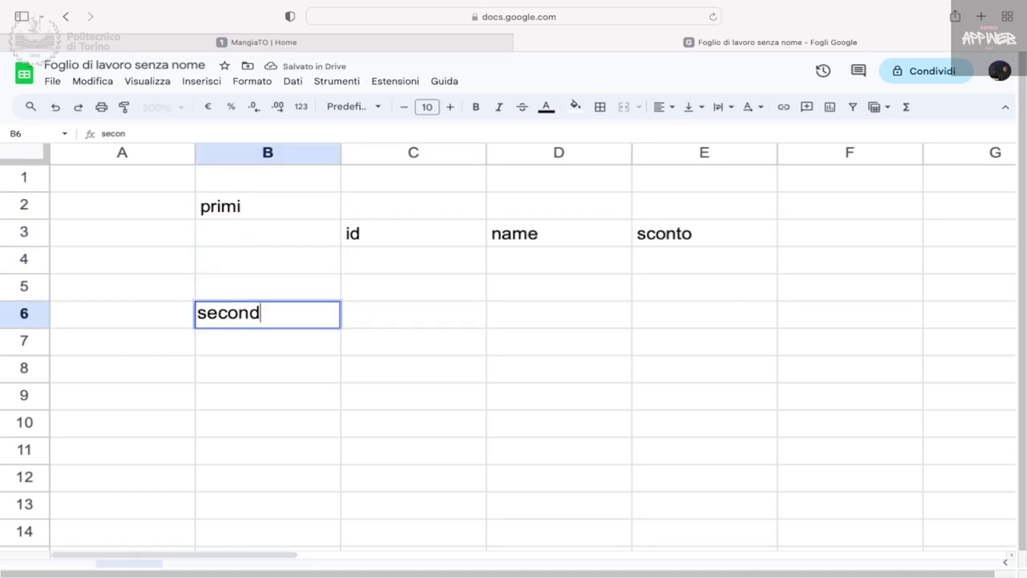
key("Return")
- Copy the id, name and sconto headers from C3:E3 to row 7 under secondi, starting at C7
key("Up")
key("Up")
key("Up")
key("Up")
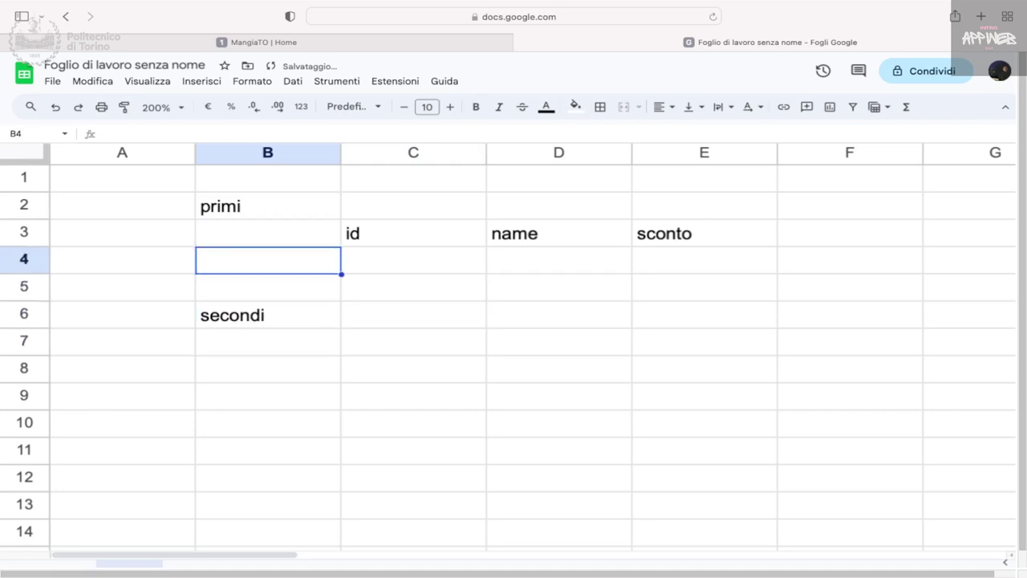
key("Right")
key("shift+Right")
key("shift+Right")
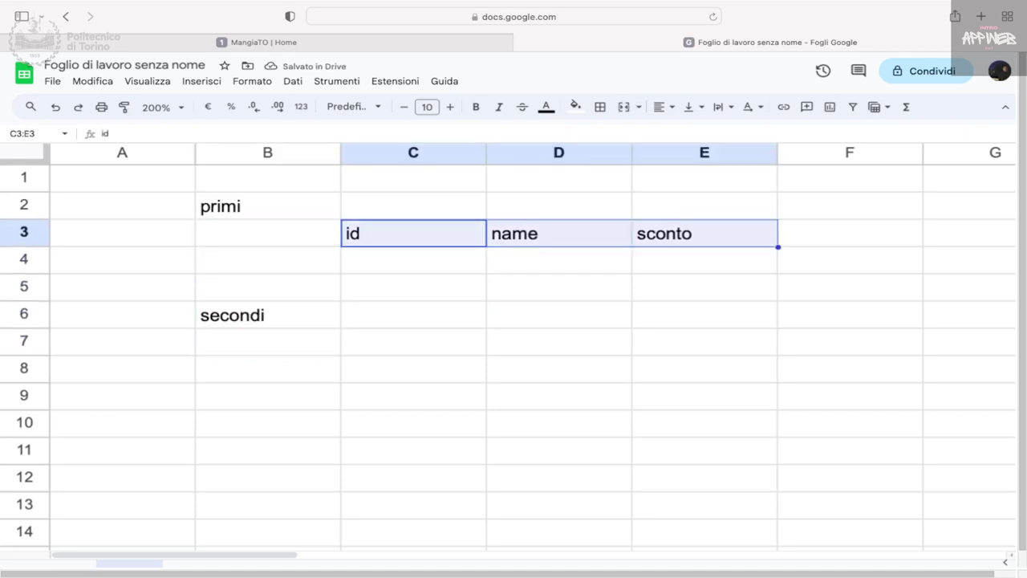
key("ctrl+c")
key("Down")
key("Down")
key("Down")
key("Down")
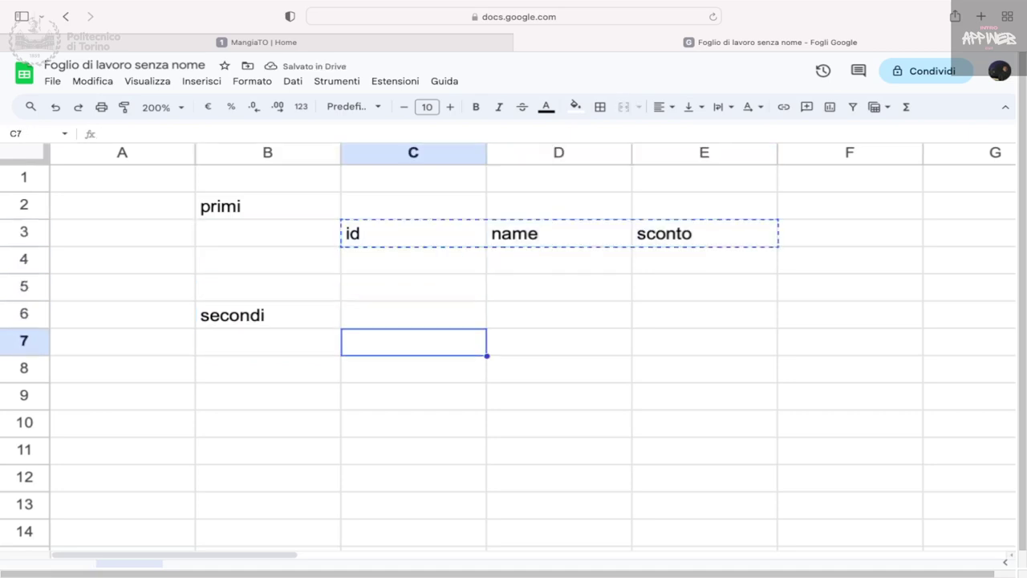
key("ctrl+v")
- Copy the whole secondi table block B6:E7 and paste it starting at cell B10
key("Down")
key("Down")
key("Down")
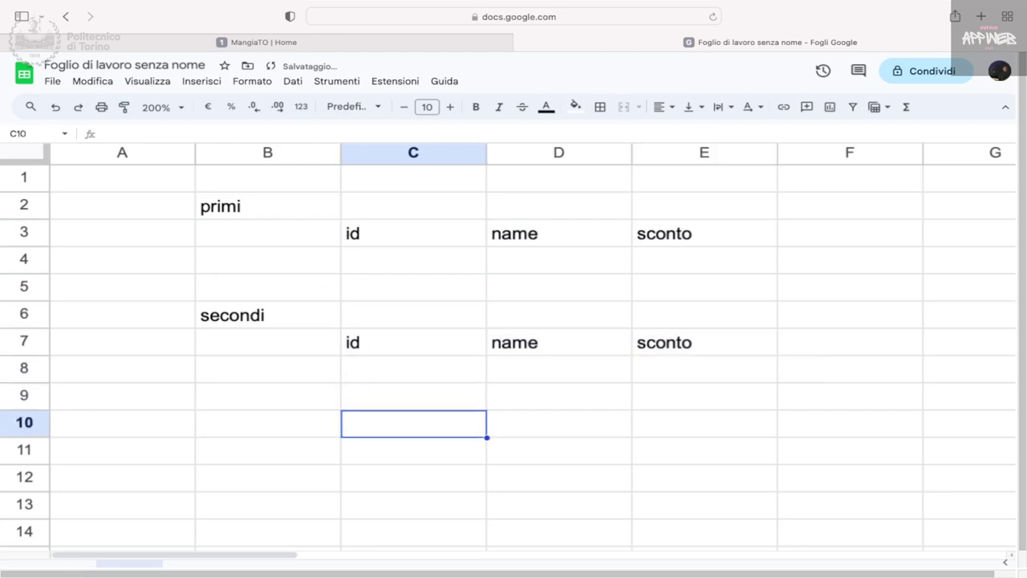
key("Left")
key("Left")
key("Right")
key("Up")
key("Up")
key("Up")
key("Up")
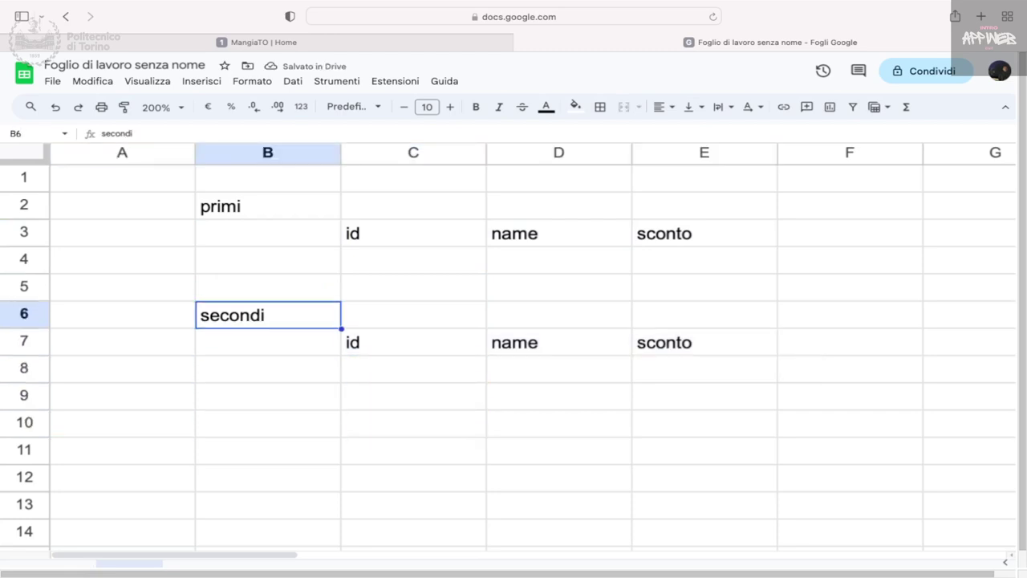
key("shift+Down")
key("shift+Right")
key("shift+Right")
key("shift+Right")
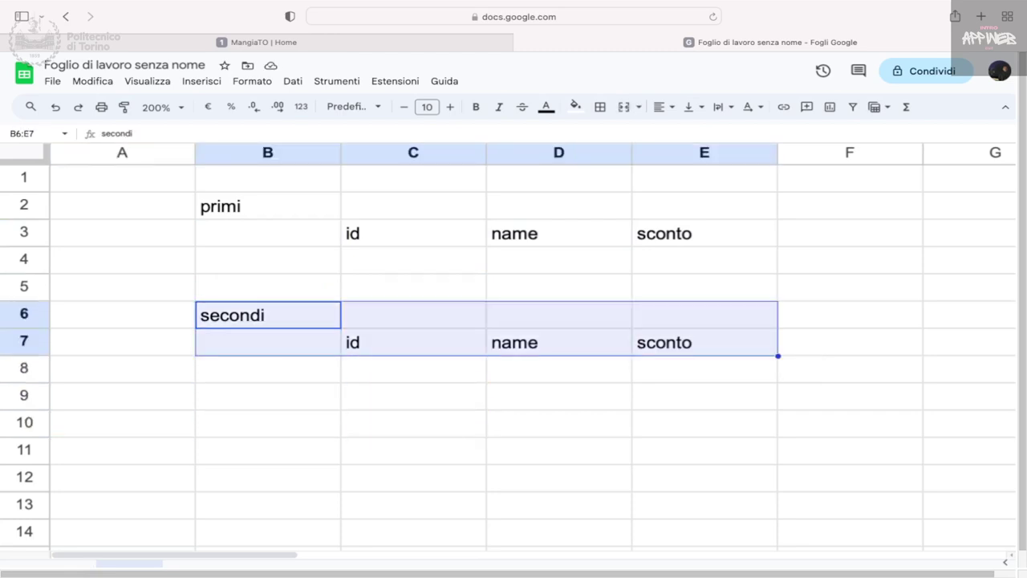
key("ctrl+c")
key("Down")
key("Down")
key("Down")
key("Down")
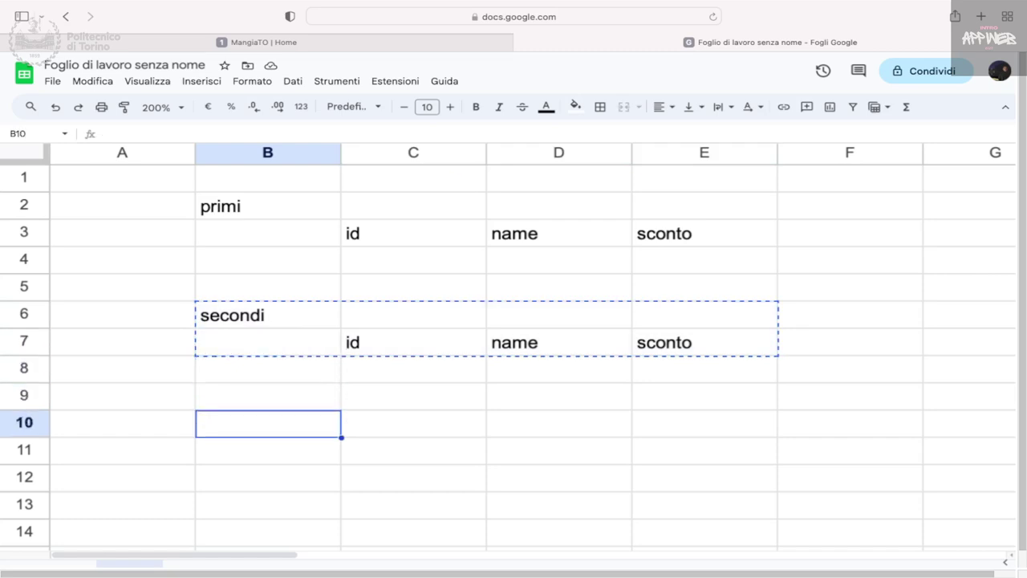
key("ctrl+v")
- Rename the pasted table label in B10 to contorni
key("Up")
key("Down")
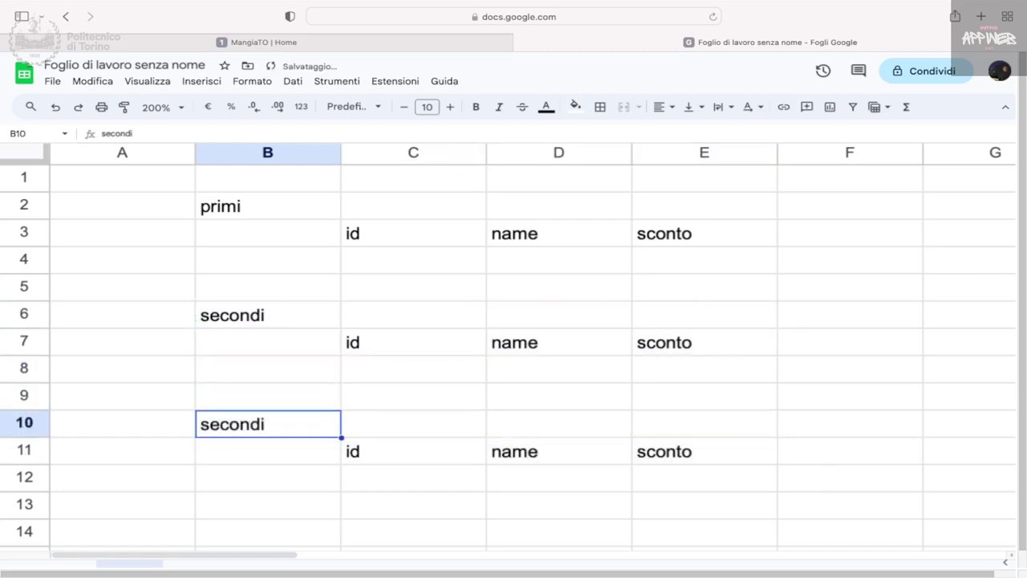
type("contorni")
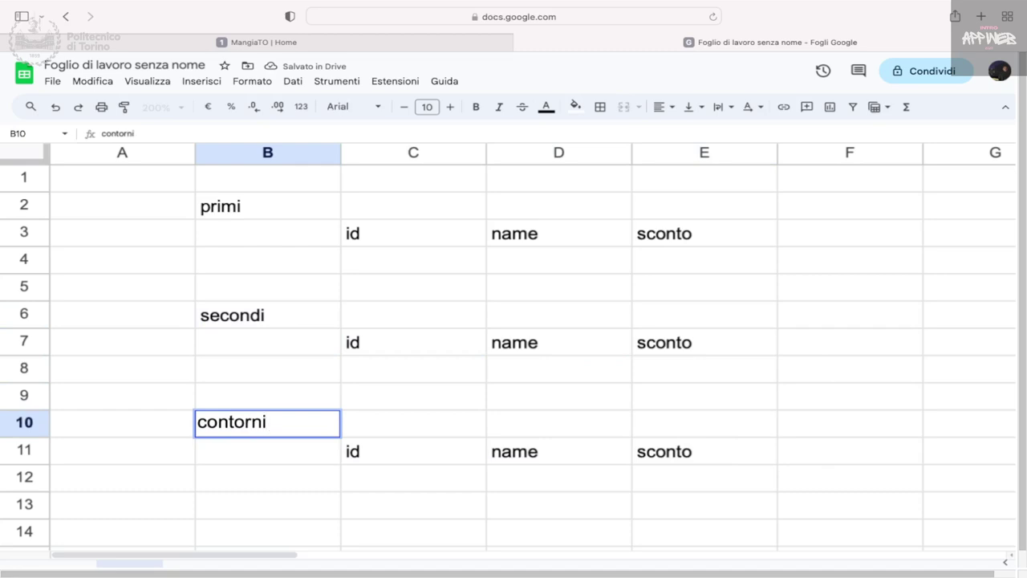
key("Up")
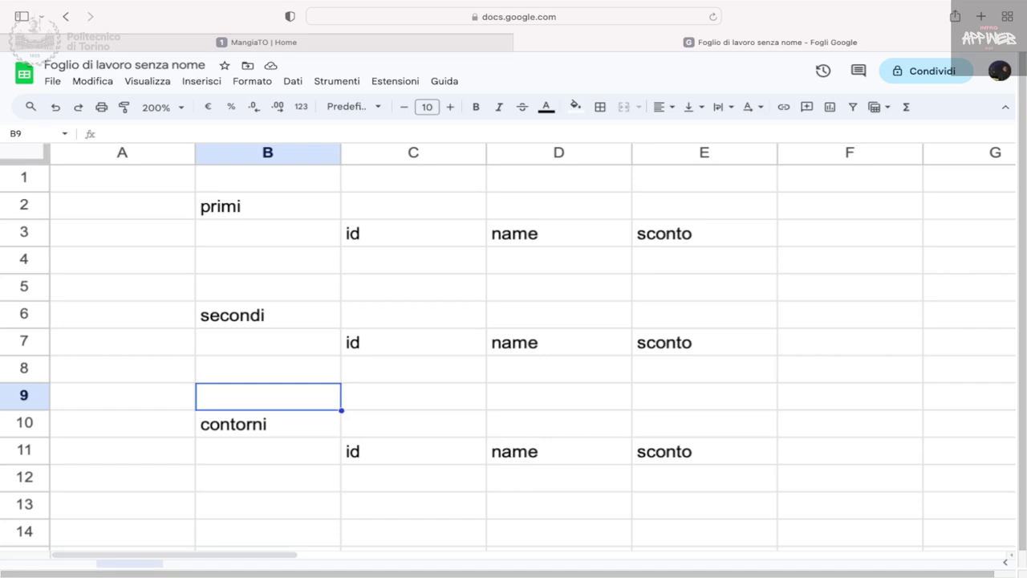
- Enter the table name piatti in cell B14 below the contorni table and select cell C15
scroll(761, 257, "right", 5)
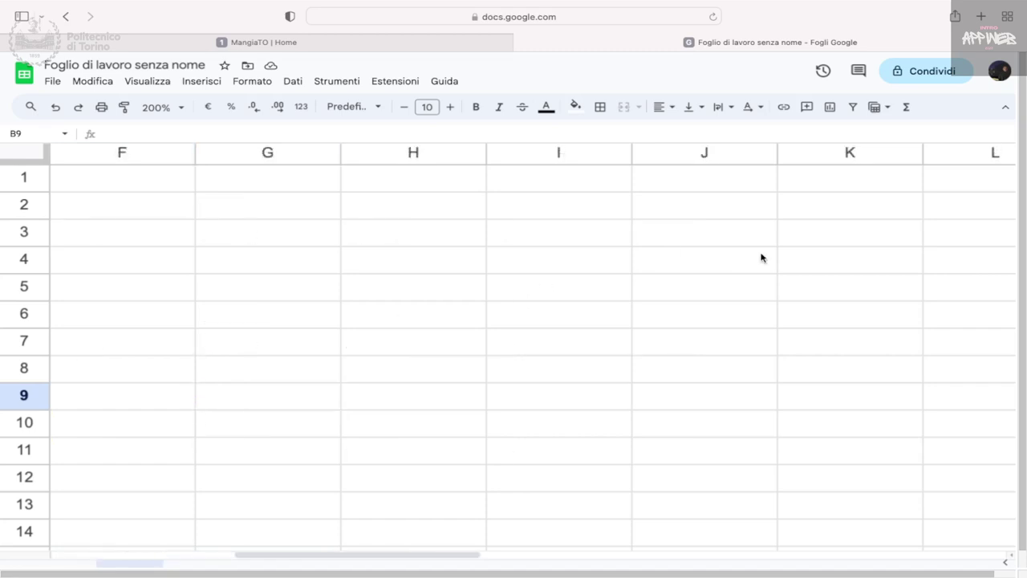
scroll(762, 256, "left", 5)
scroll(761, 257, "down", 2)
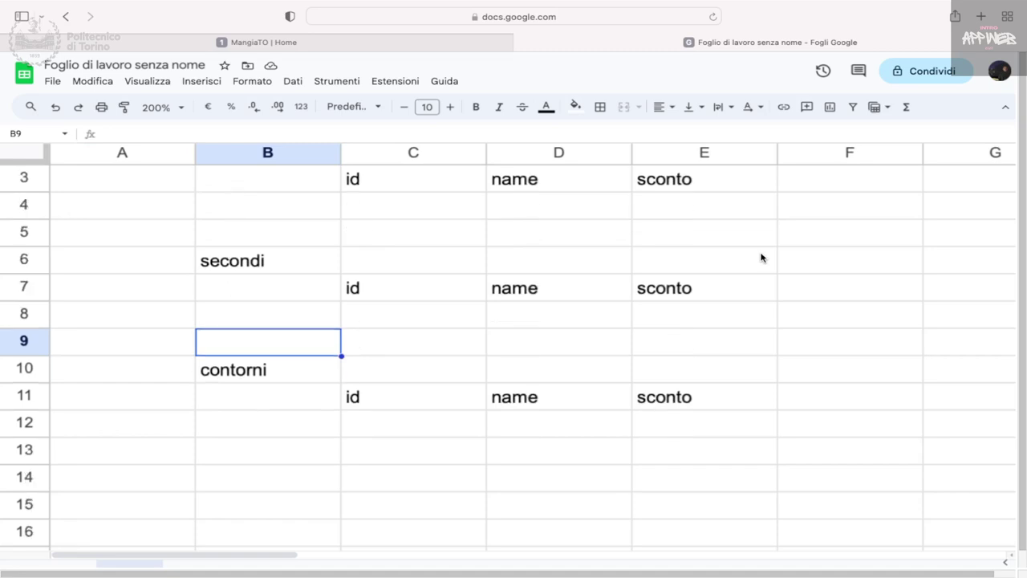
scroll(762, 257, "down", 1)
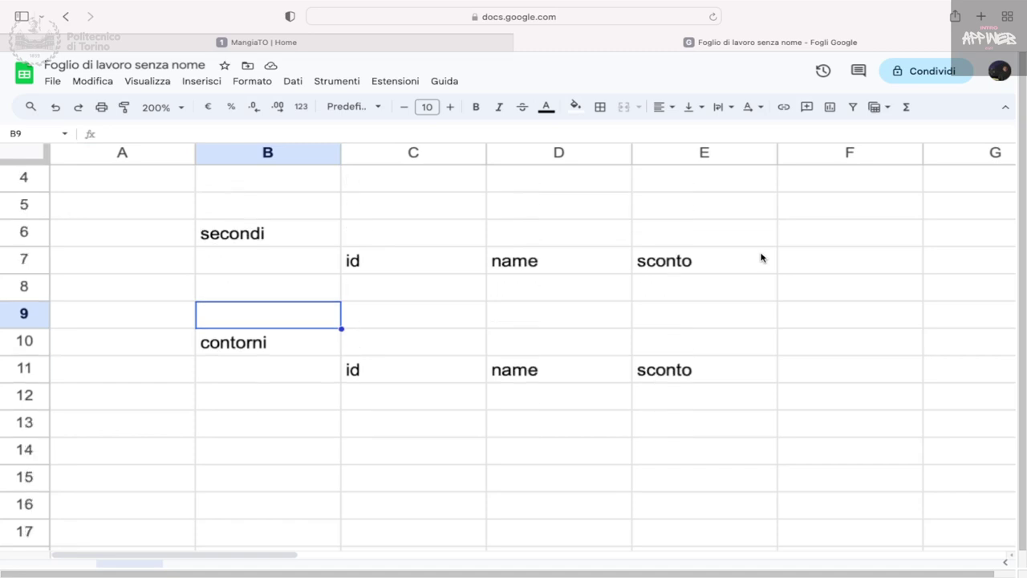
left_click(280, 447)
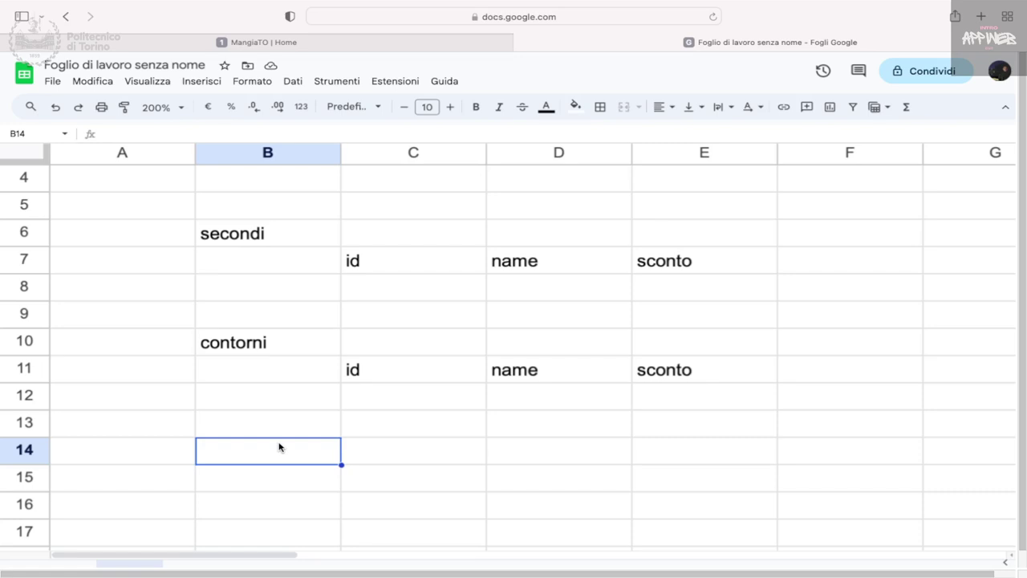
type("piatti")
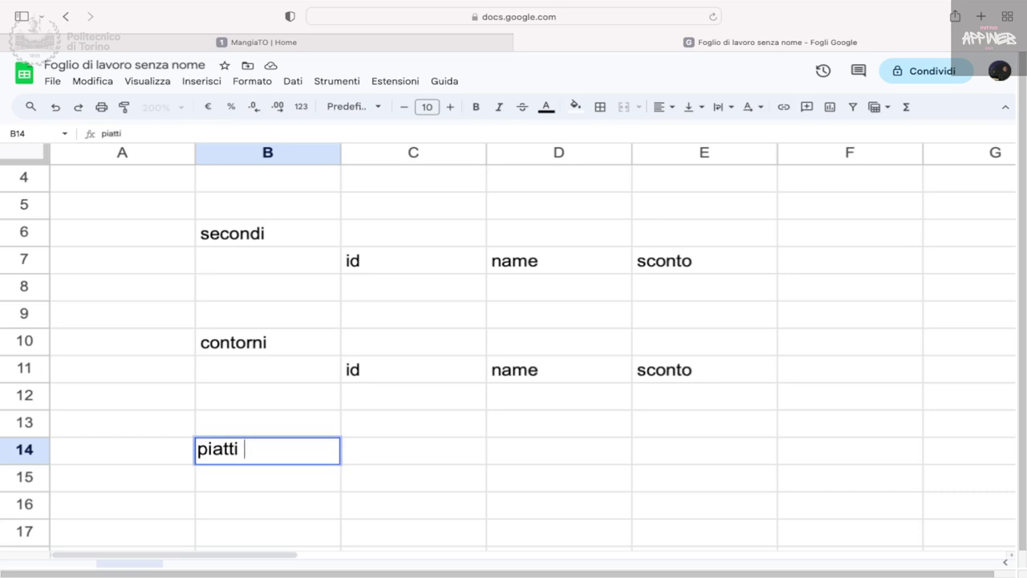
key("BackSpace")
key("Return")
left_click(413, 478)
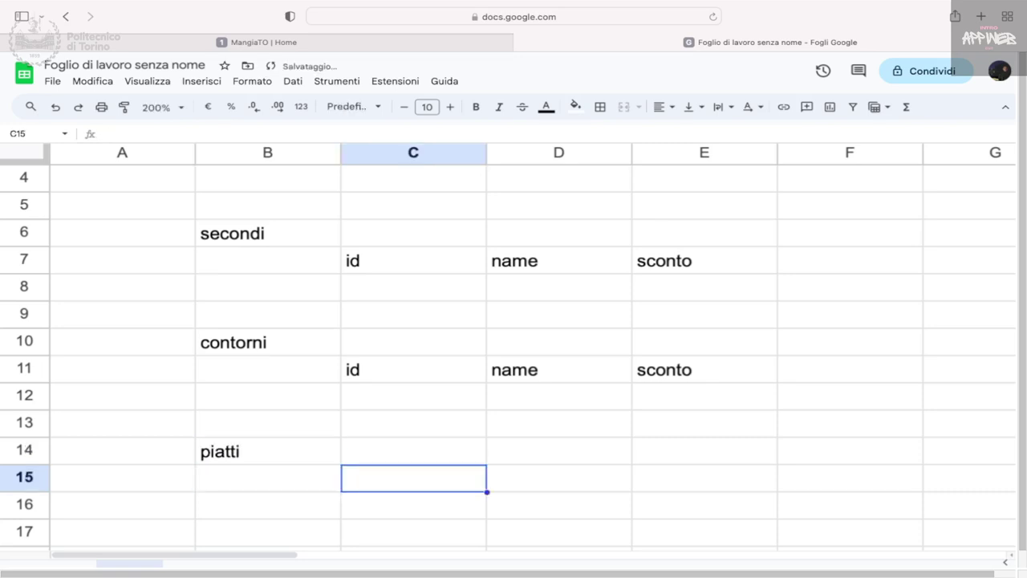
- Copy the id, name and sconto headers from C11:E11 to row 15 under piatti, starting at C15
key("Up")
key("Up")
key("Up")
key("Up")
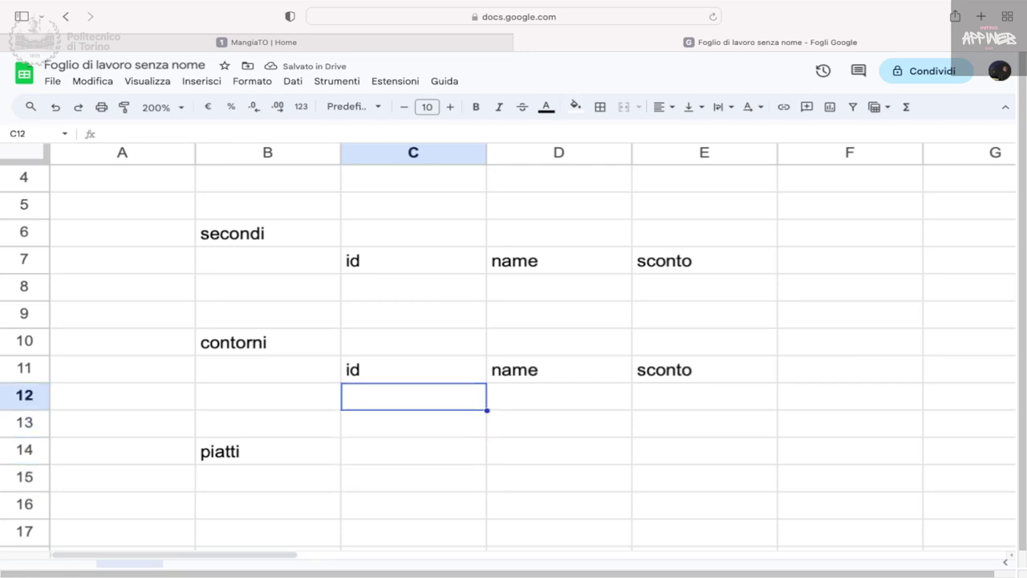
key("shift+Right")
key("shift+Right")
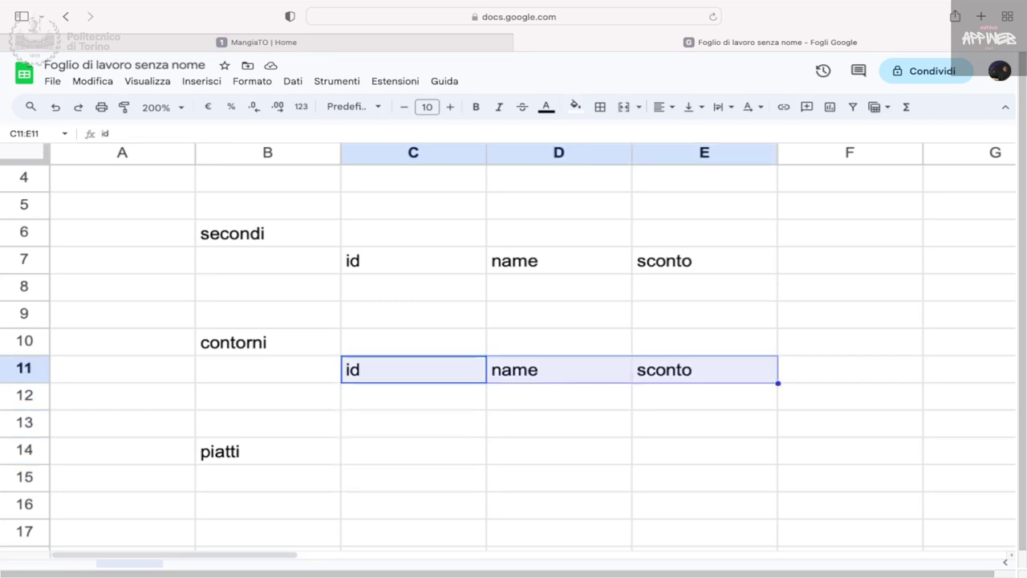
key("super+c")
key("Down")
key("Down")
key("Down")
key("Down")
key("super+v")
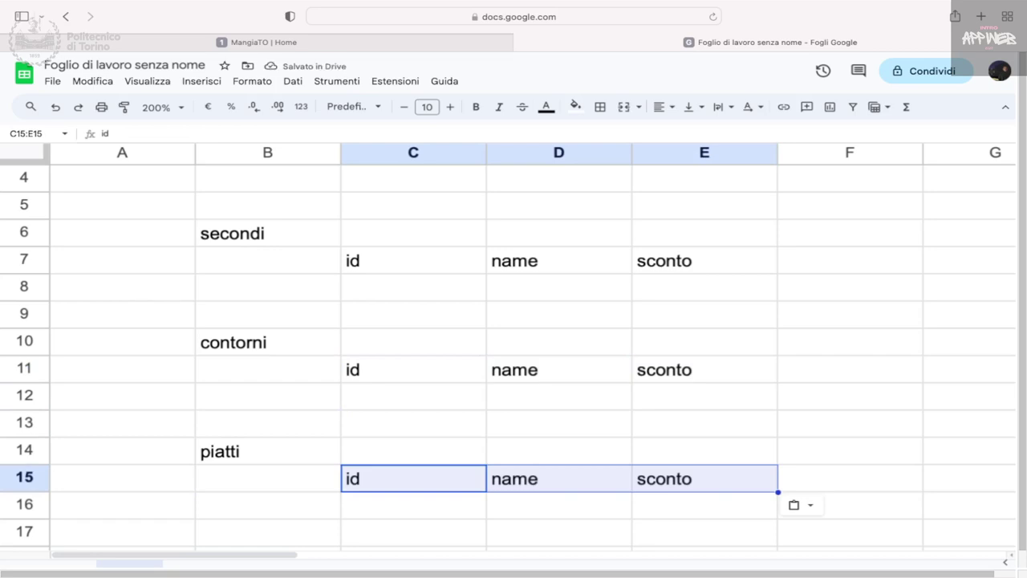
- Add a tipo column header in F15 after sconto in the piatti table
key("Right")
key("Right")
key("Right")
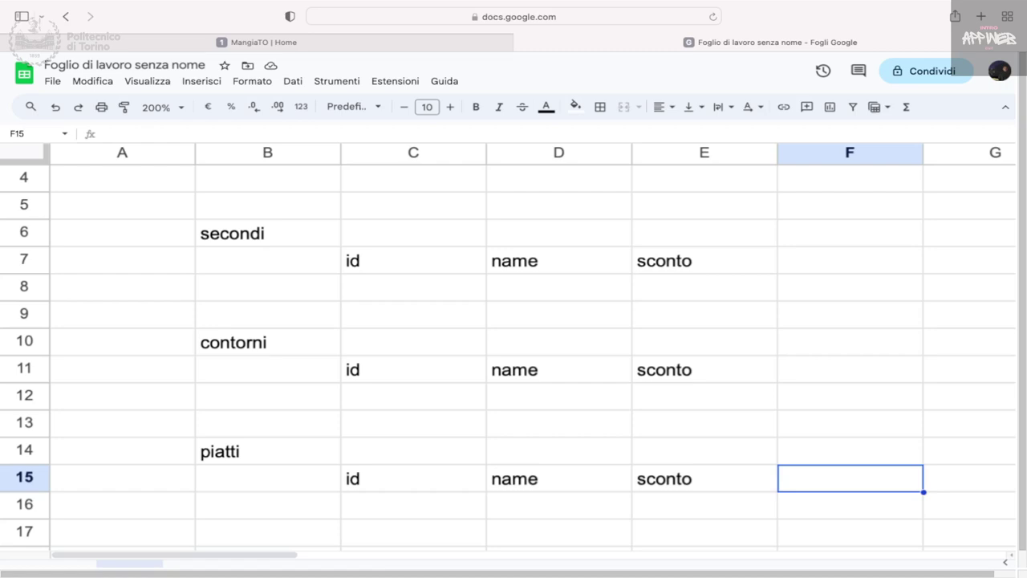
type("tipo")
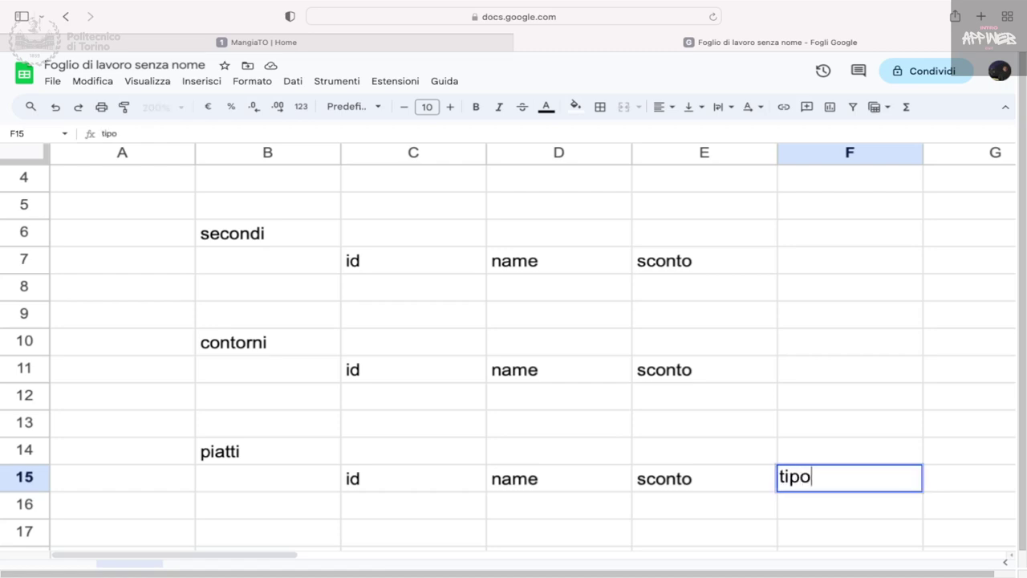
key("Tab")
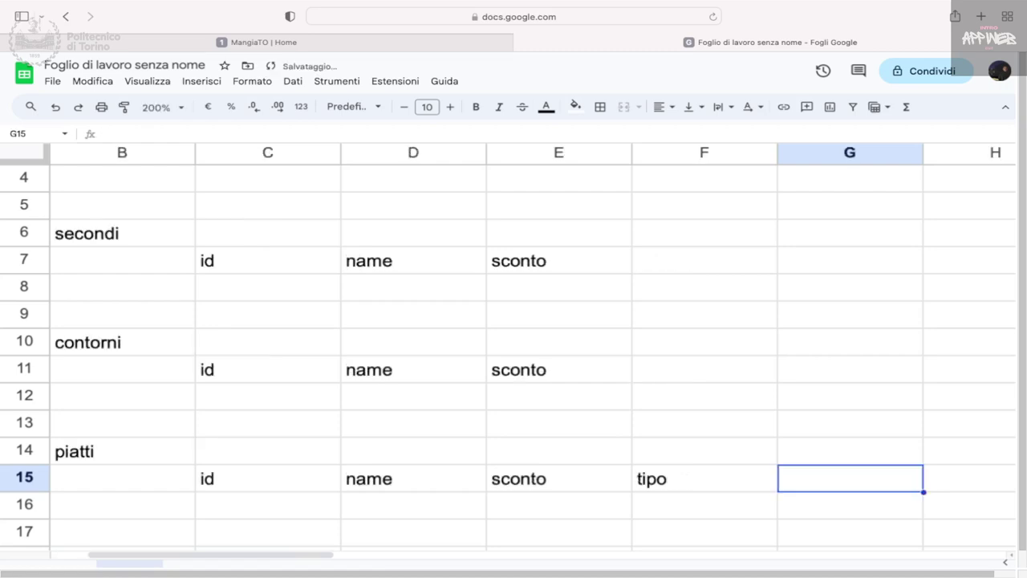
- Compare the single piatti table with the separate primi, secondi and contorni tables
key("Left")
key("Left")
key("Left")
key("Left")
key("Left")
key("Left")
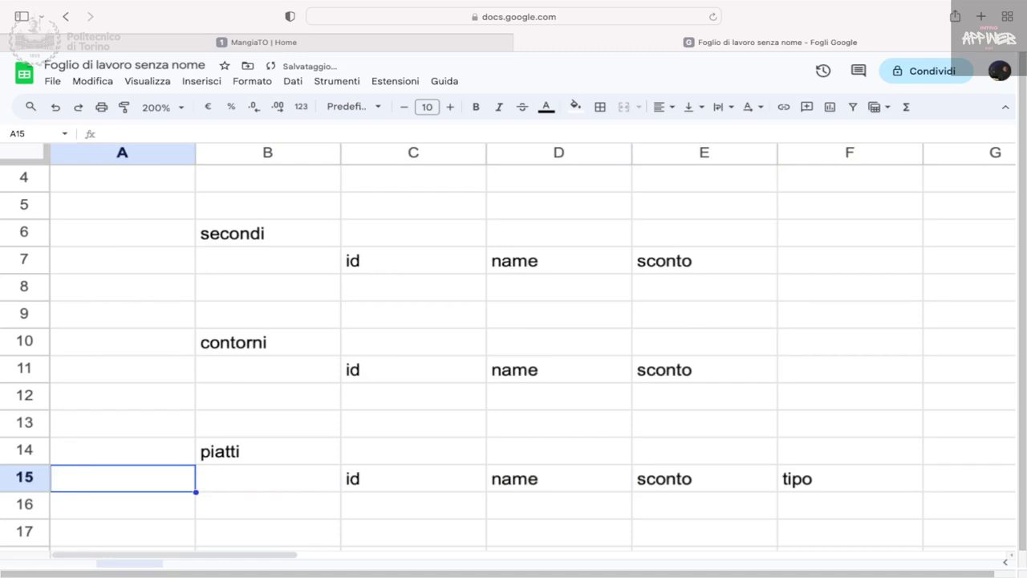
key("Up")
key("Right")
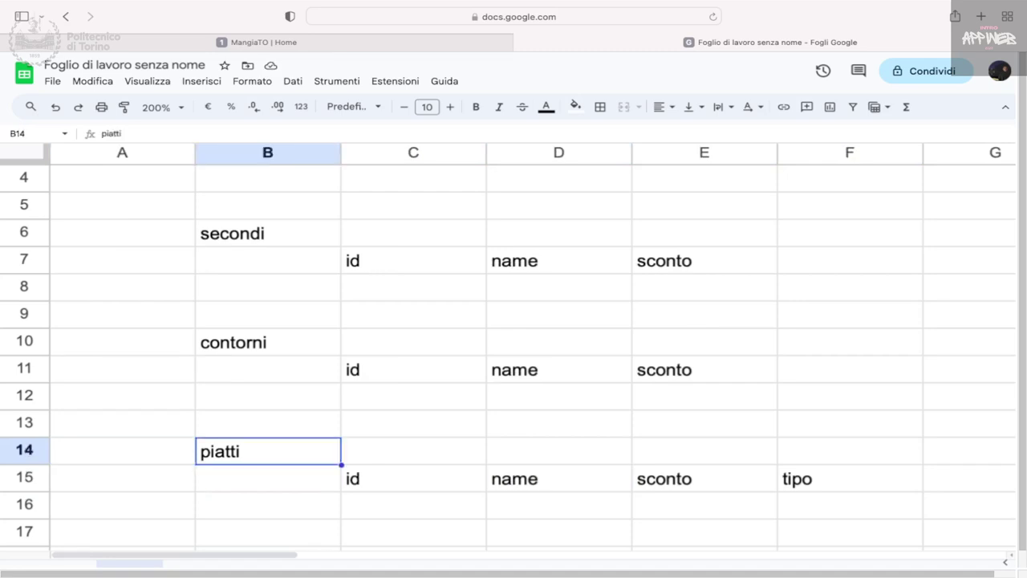
key("Down")
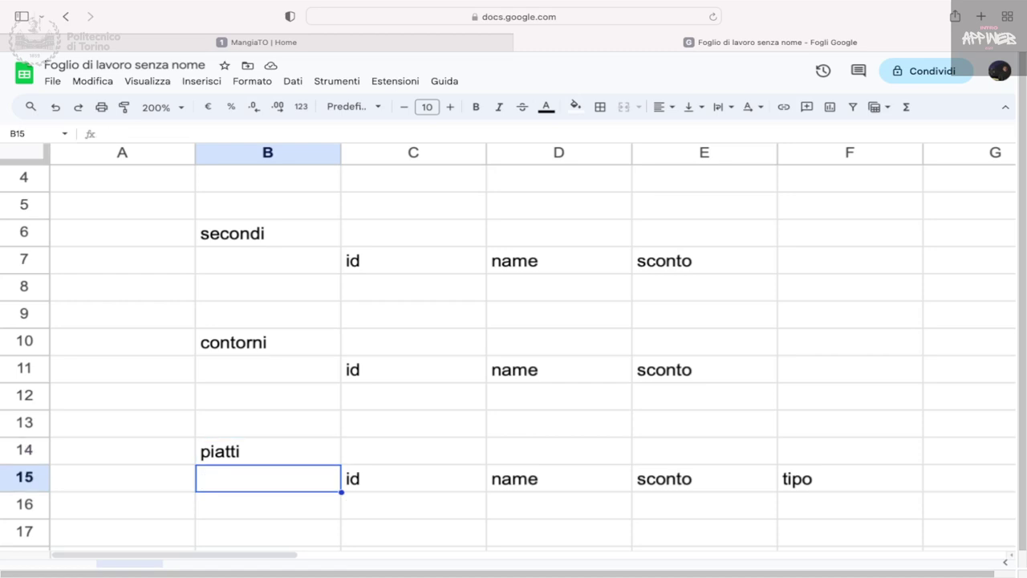
key("Up")
key("Right")
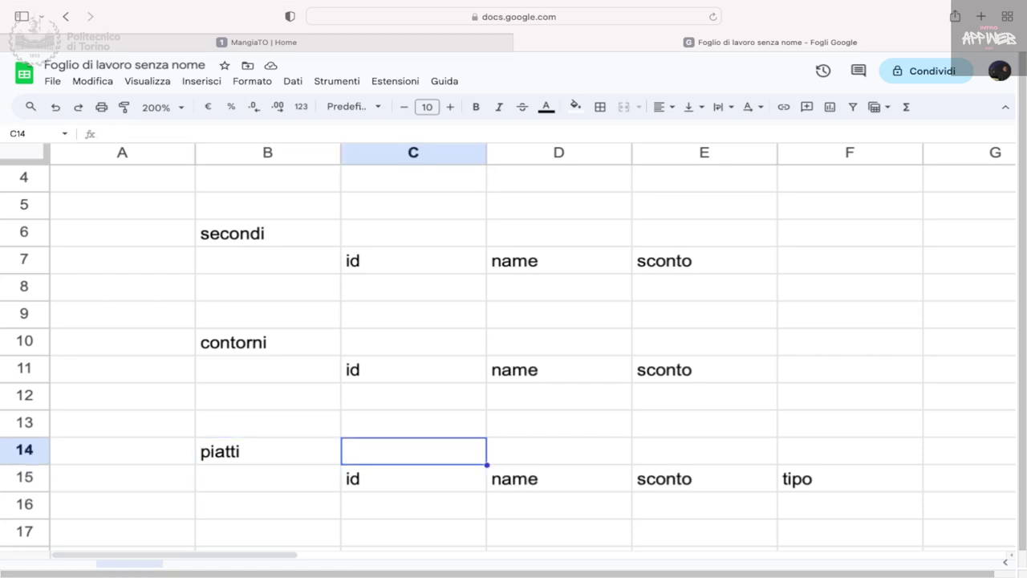
key("Left")
key("Left")
key("Right")
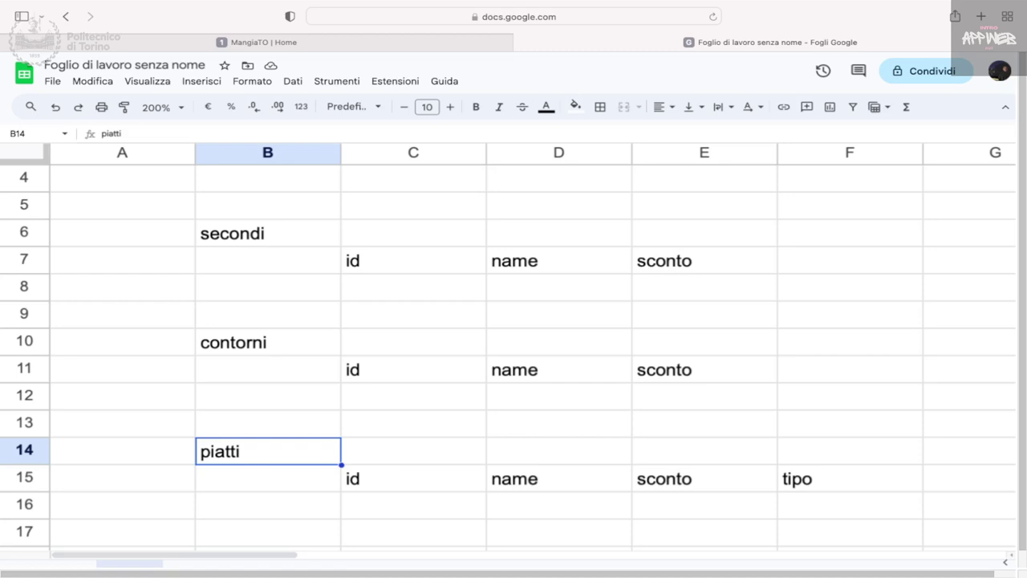
left_click(265, 347)
scroll(264, 346, "up", 3)
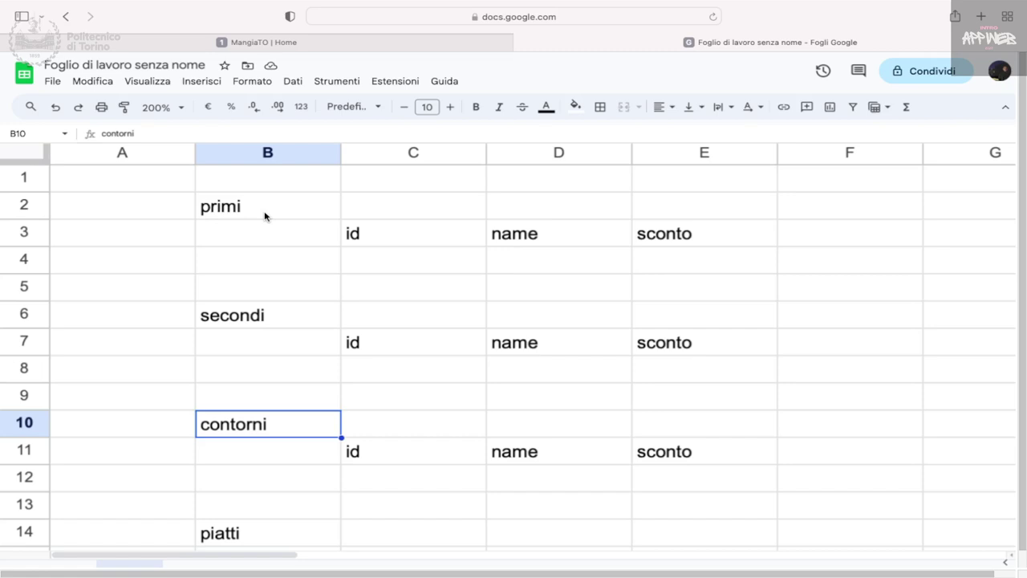
scroll(277, 513, "down", 3)
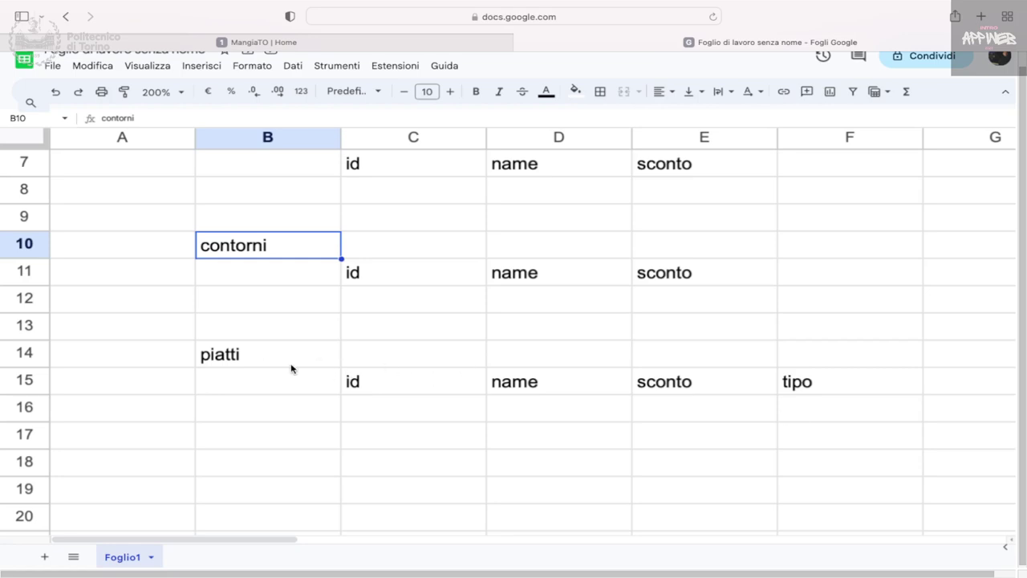
- Cut the whole piatti table block B14:F15
left_click(266, 363)
key("Up")
key("Up")
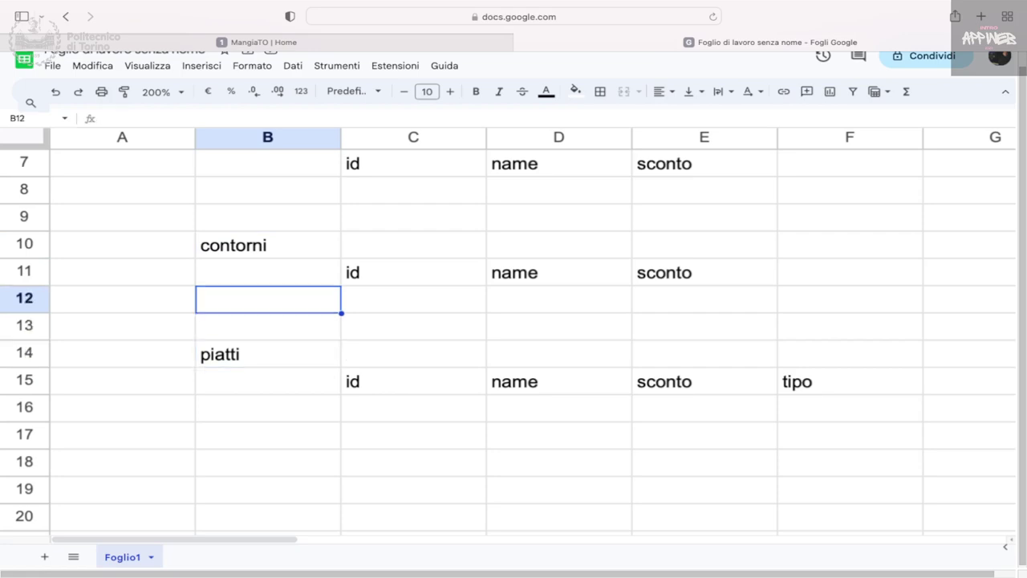
key("Down")
key("Down")
key("shift+Down")
key("shift+Right")
key("shift+Right")
key("shift+Right")
key("shift+Right")
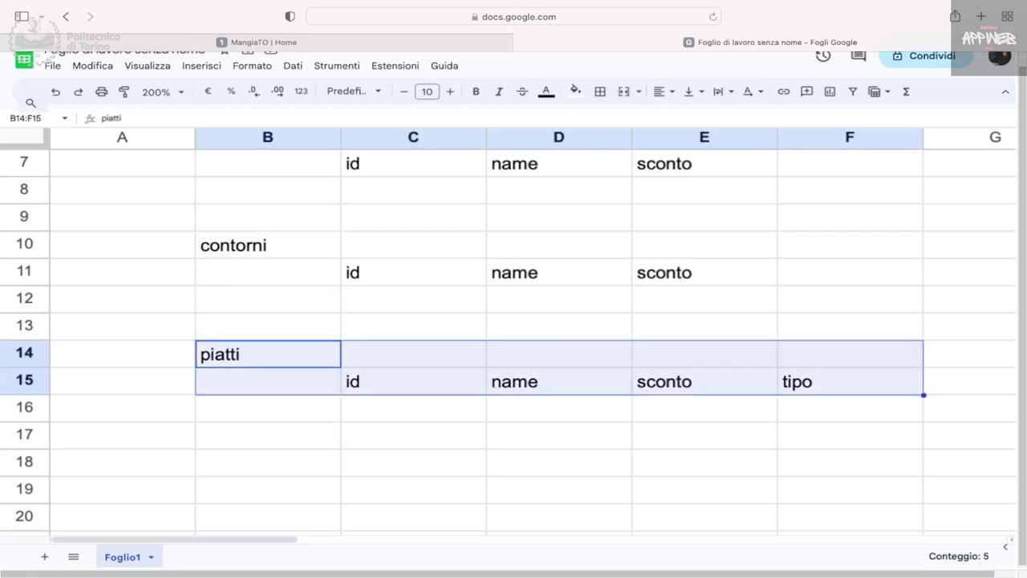
key("ctrl+c")
- Clear the primi, secondi and contorni tables in the range B2:E11
key("Up")
key("Up")
key("Up")
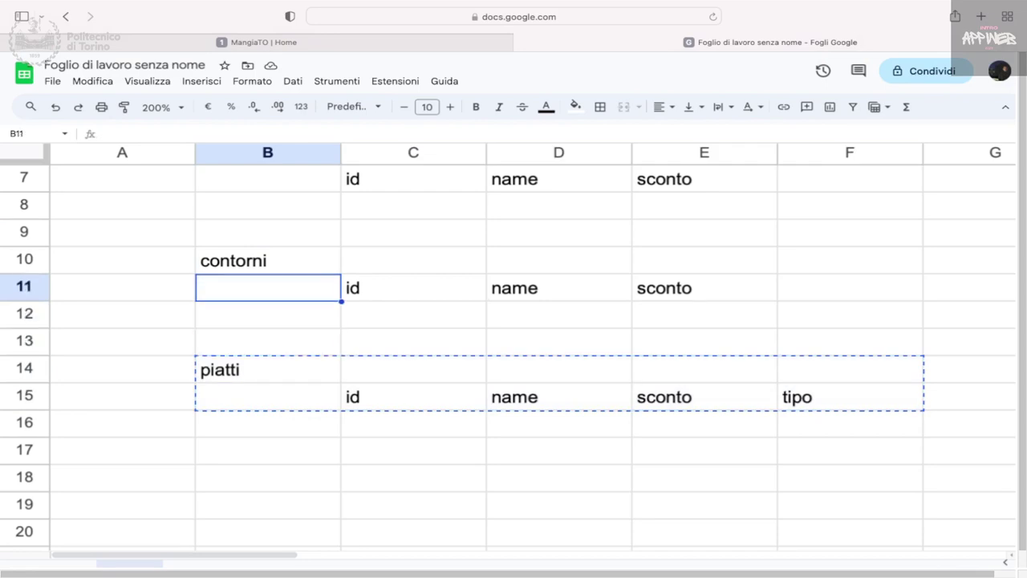
key("Right")
key("Right")
key("Right")
key("shift+Up")
key("shift+Up")
key("shift+Up")
key("shift+Left")
key("shift+Left")
key("shift+Left")
key("shift+Left")
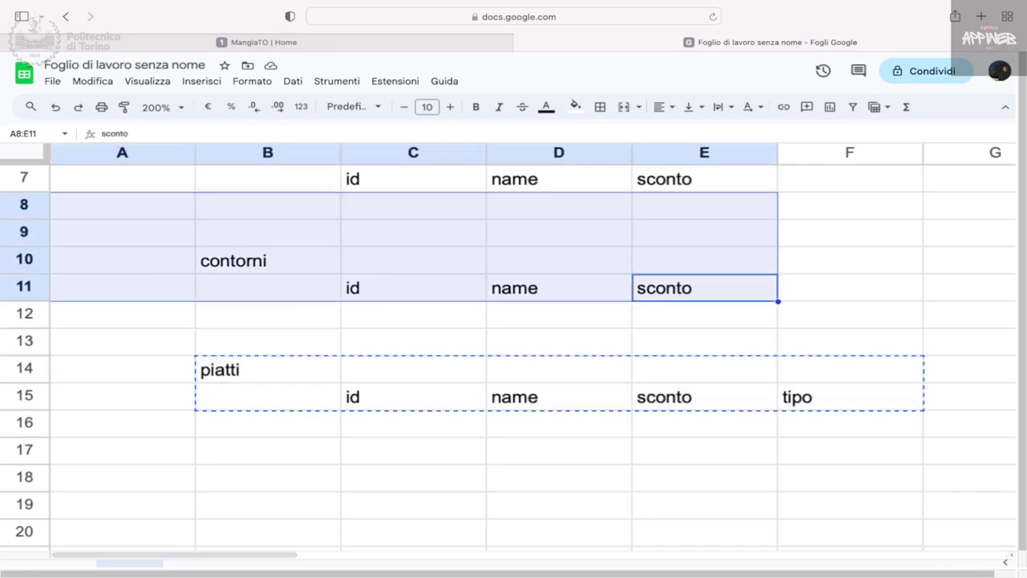
key("shift+Up")
key("shift+Up")
key("shift+Up")
key("shift+Up")
key("shift+Up")
key("shift+Up")
key("shift+Up")
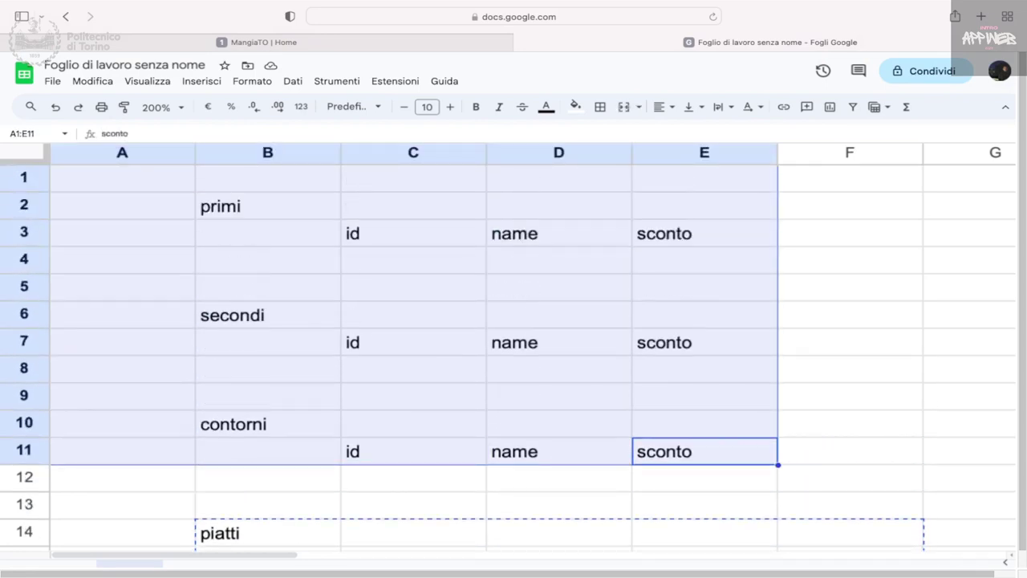
key("shift+Down")
key("shift+Right")
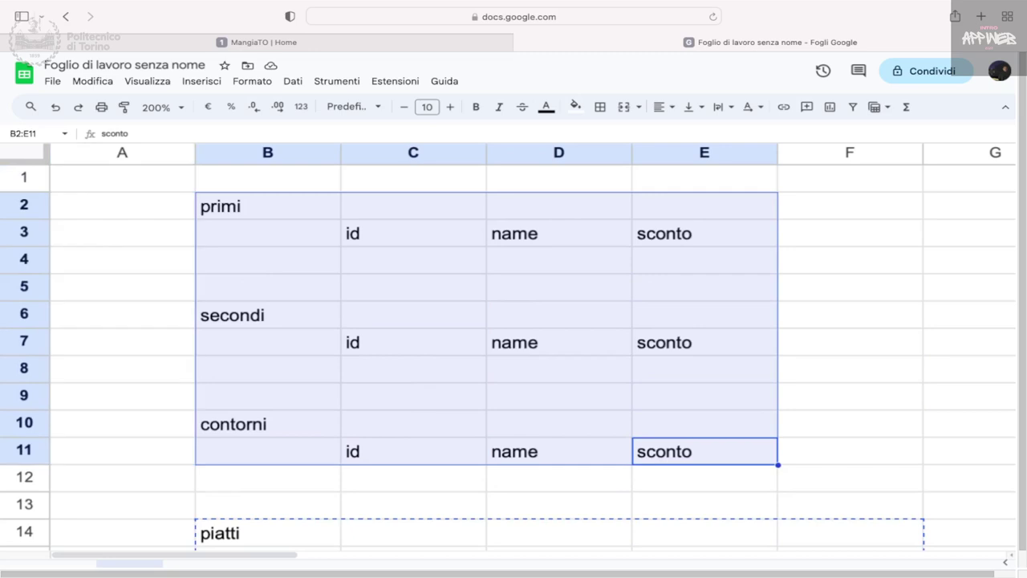
key("Delete")
- Paste the piatti table block starting at cell B2
left_click(241, 214)
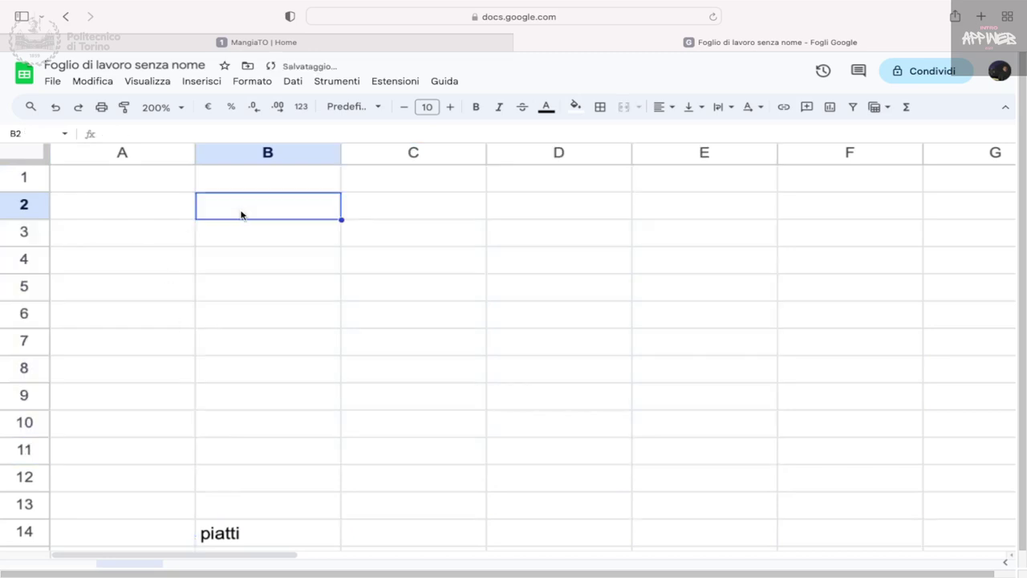
key("super+v")
left_click(270, 243)
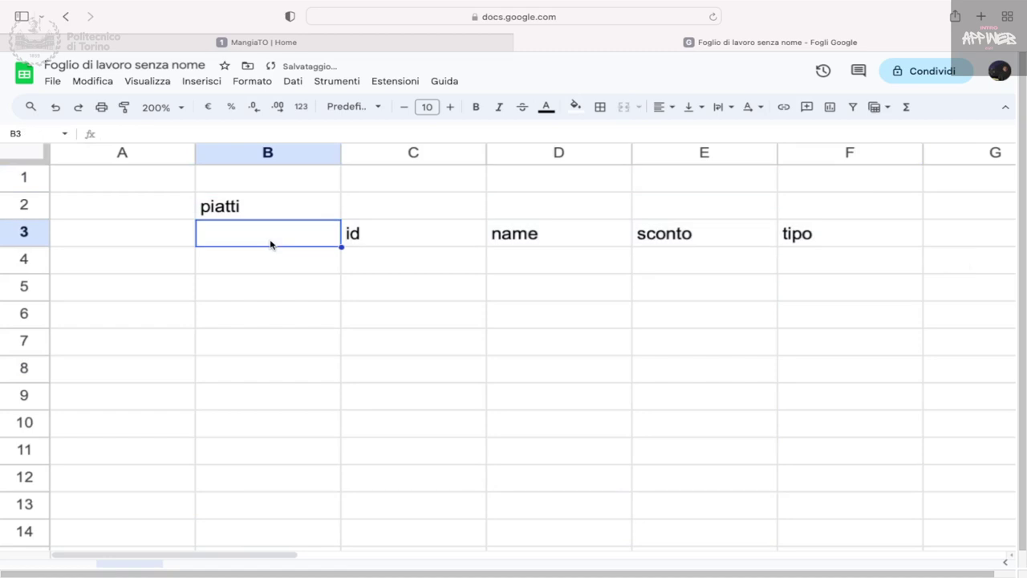
- Add the data type to the id header in C3 so it reads id (int)
left_click(378, 243)
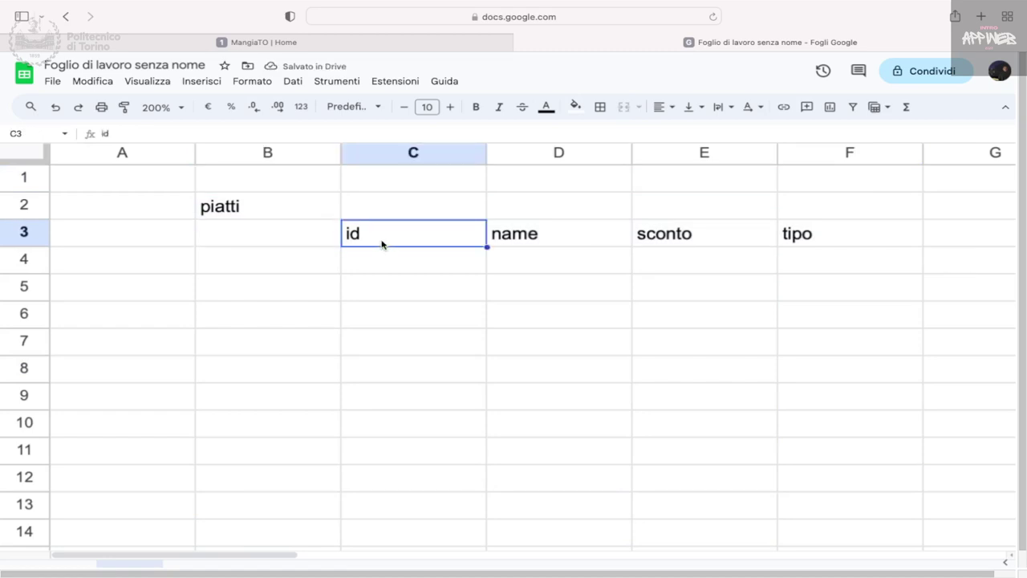
double_click(382, 245)
type("(")
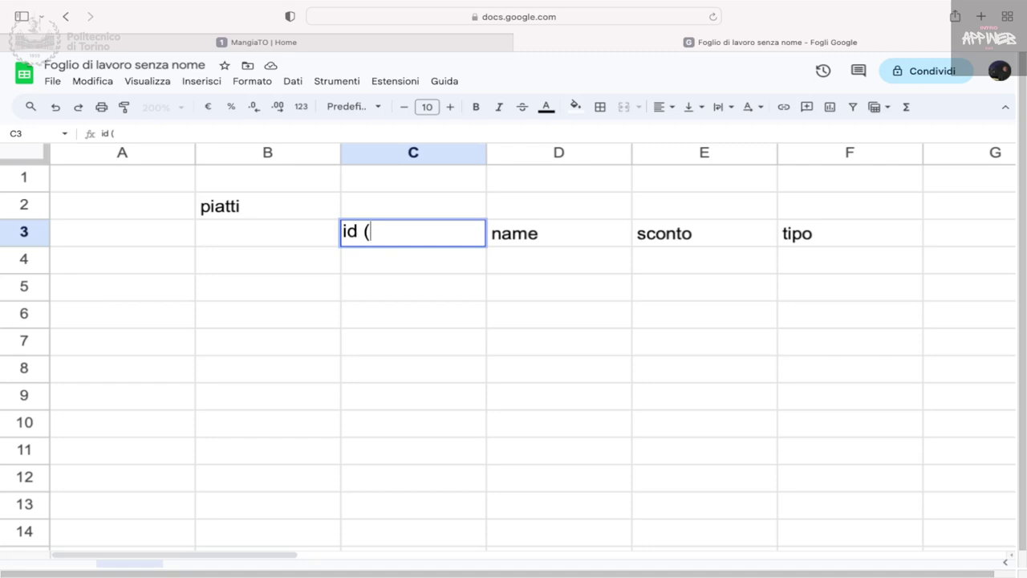
type("int)")
scroll(513, 321, "right", 1)
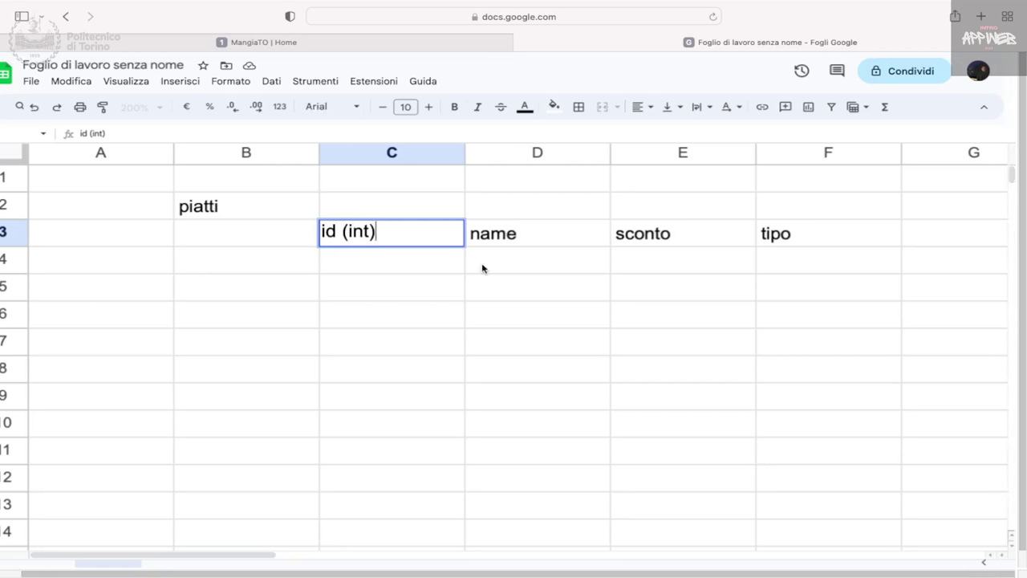
- Add data types to the next two headers, making D3 name (text) and E3 sconto (number)
left_click(546, 238)
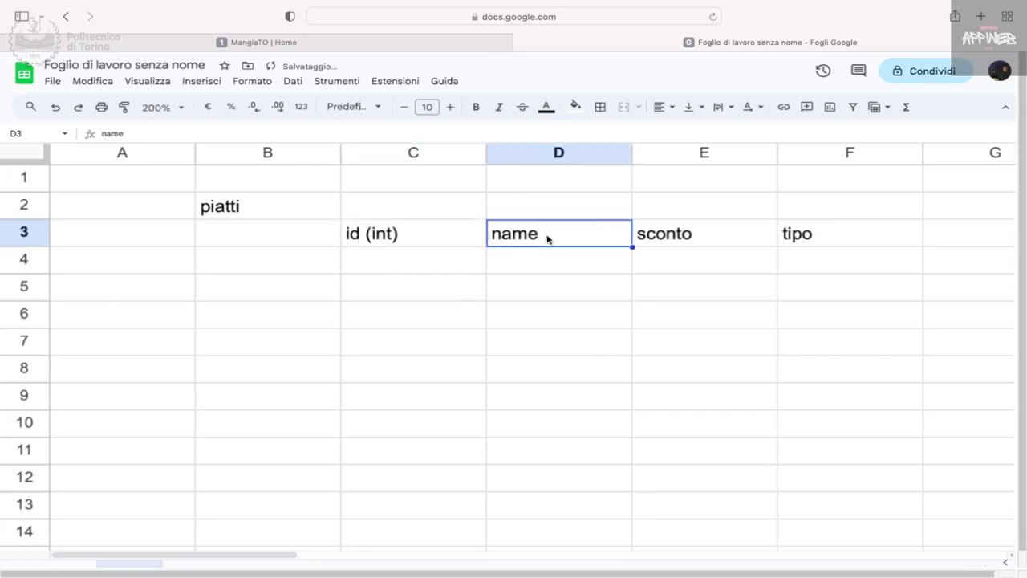
double_click(561, 233)
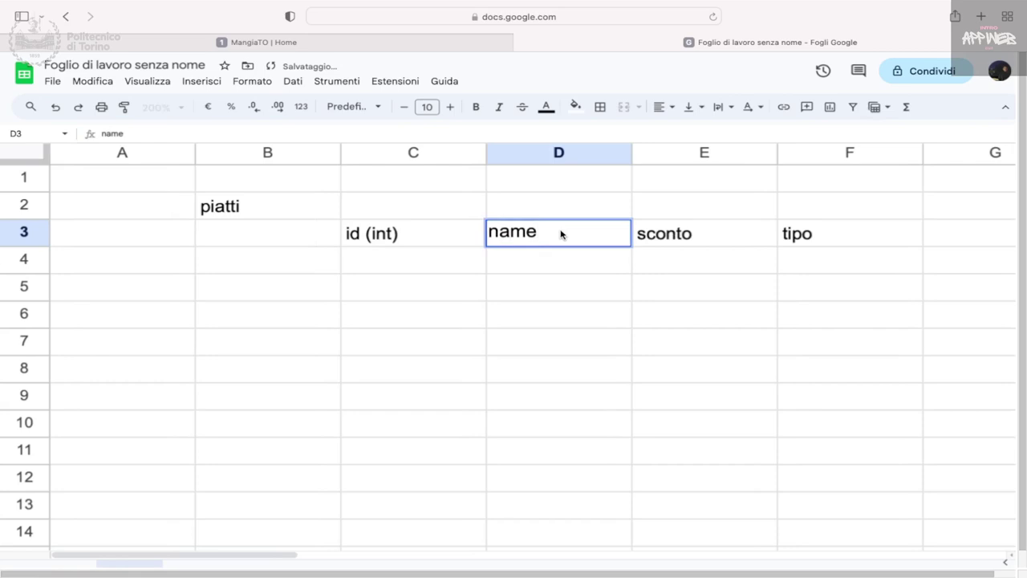
type("(tex")
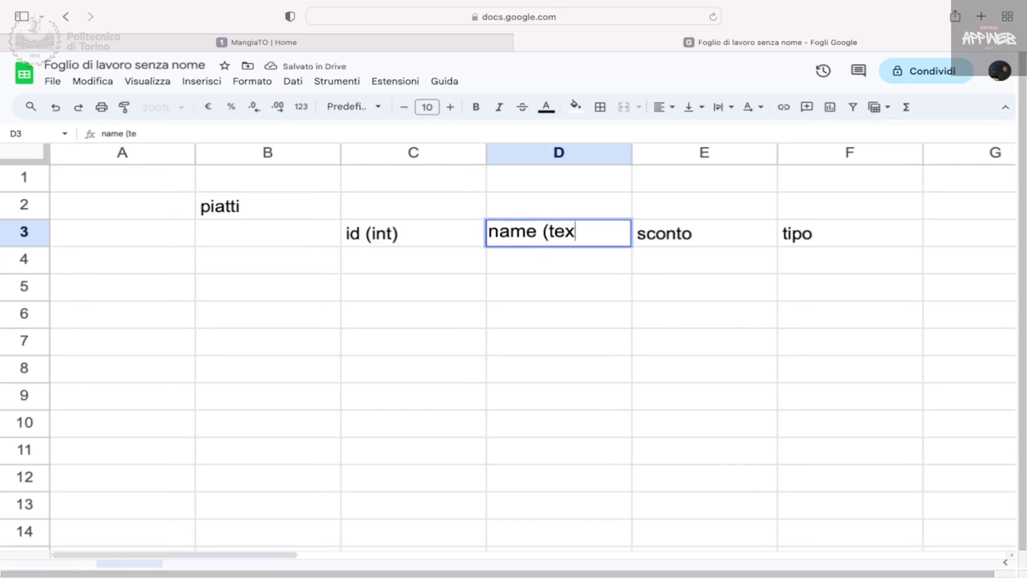
type("t)")
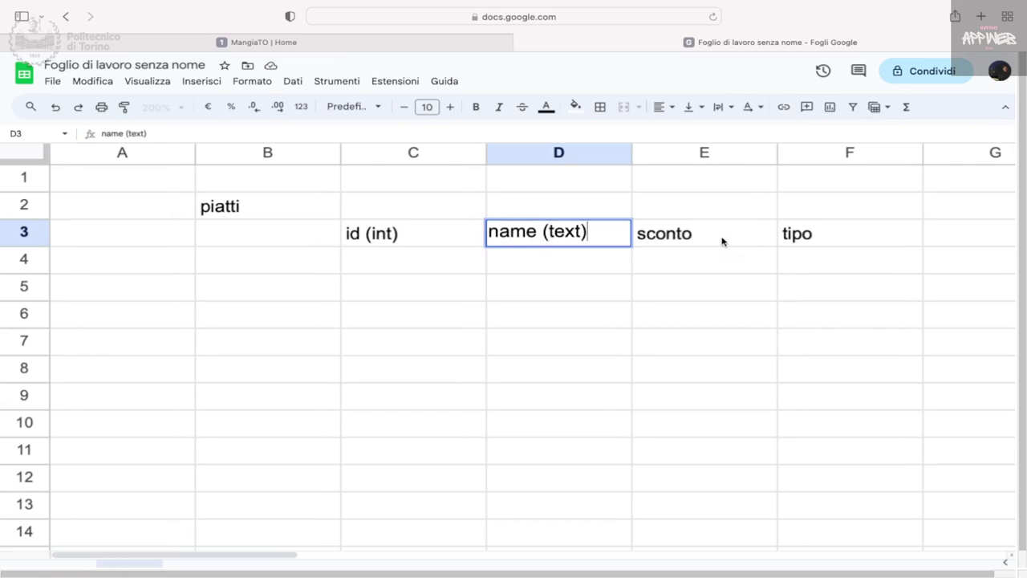
double_click(722, 241)
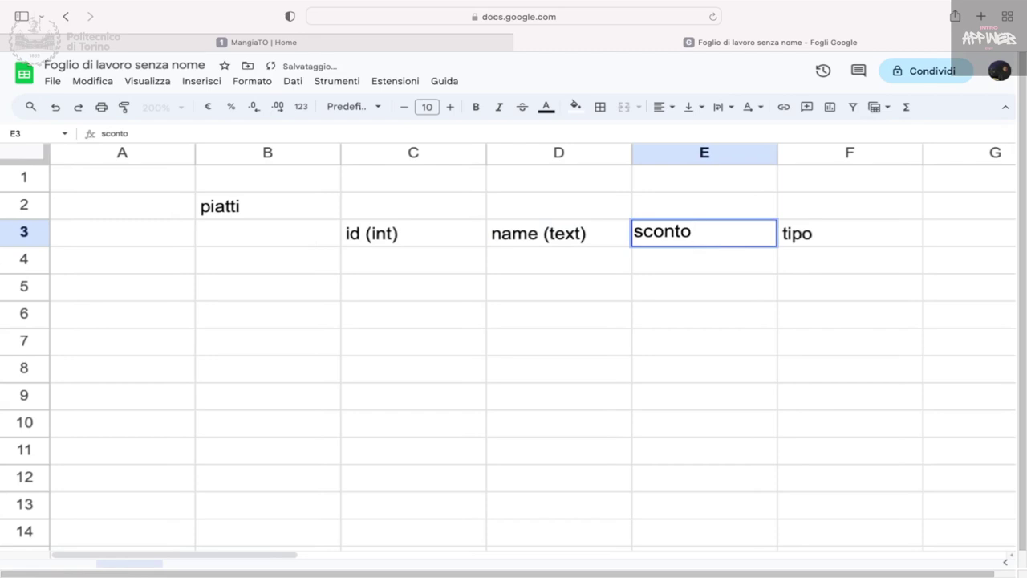
type("(numbe")
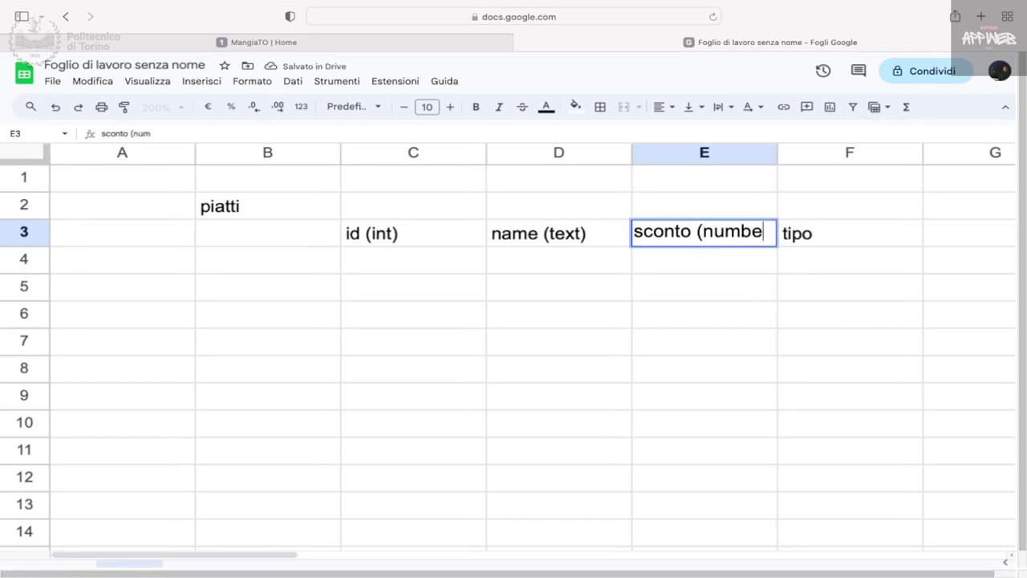
type("r)")
- Add the data type to the tipo header in F3 so it reads tipo (int)
left_click(873, 240)
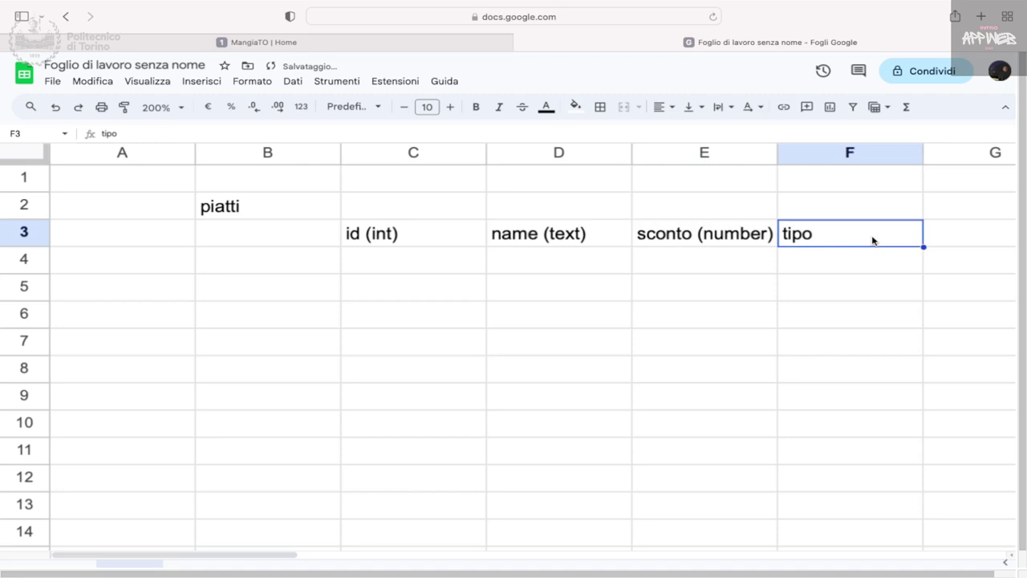
double_click(873, 240)
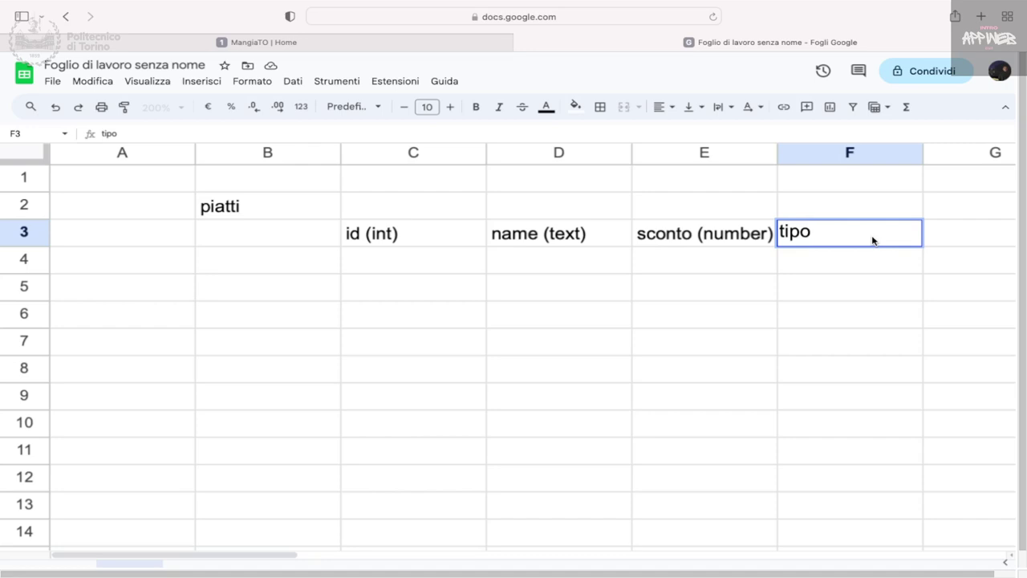
type("(in)")
key("BackSpace")
type("y")
key("BackSpace")
type("T")
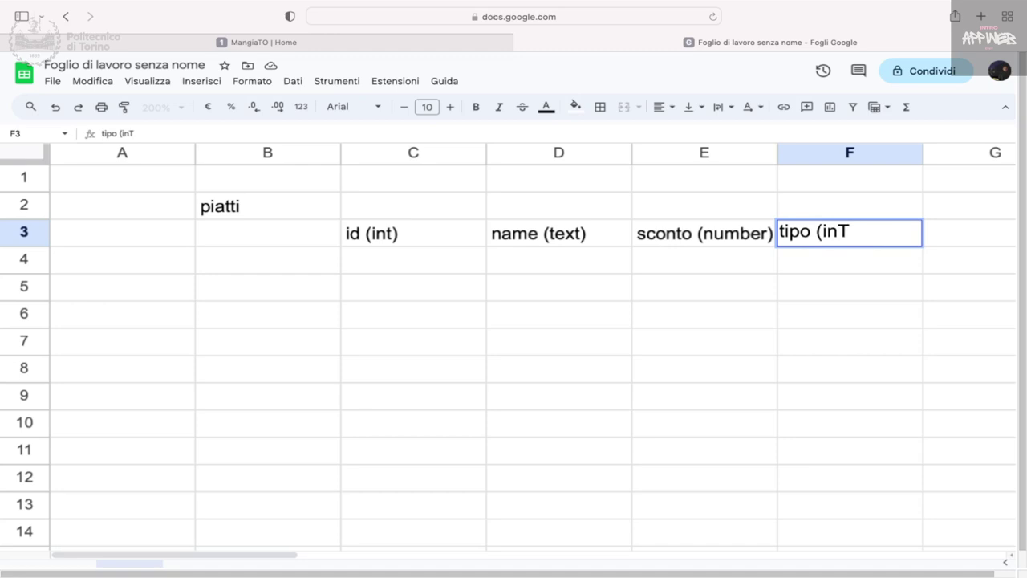
key("BackSpace")
type("t)")
scroll(514, 321, "right", 1)
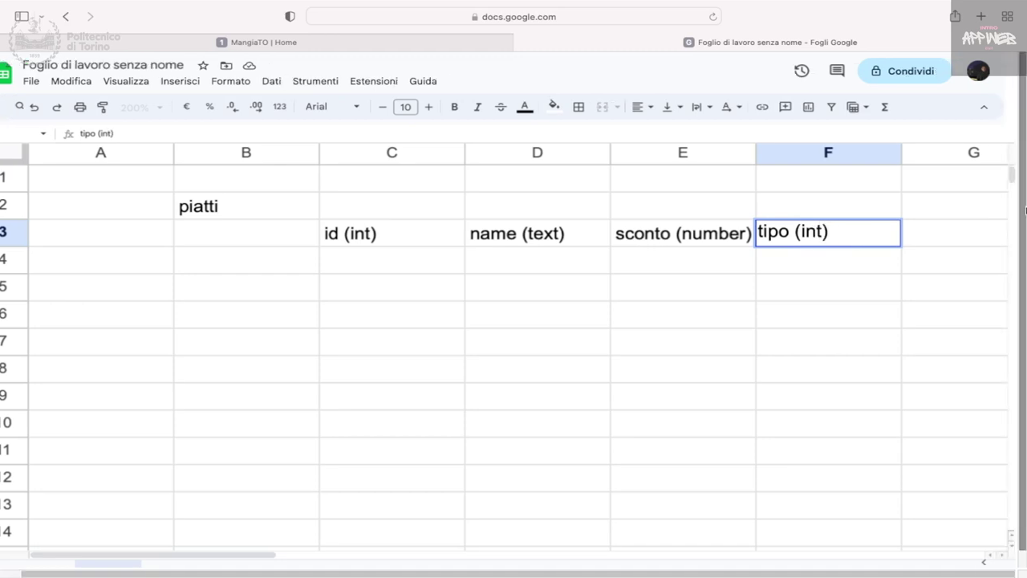
left_click(926, 264)
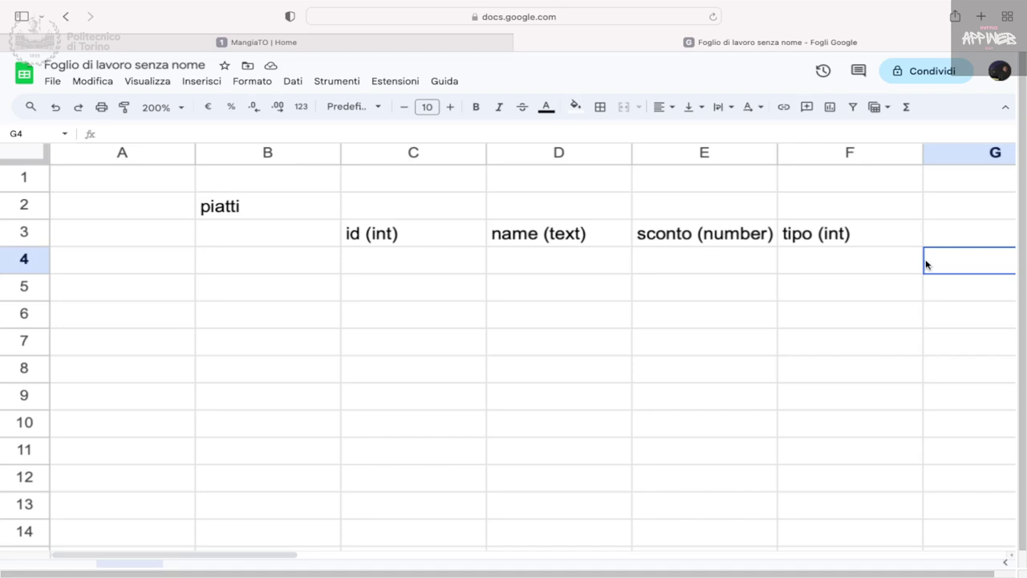
- Change the data type in the tipo header in F3 so it reads tipo (text)
double_click(846, 233)
left_click_drag(844, 231, 822, 231)
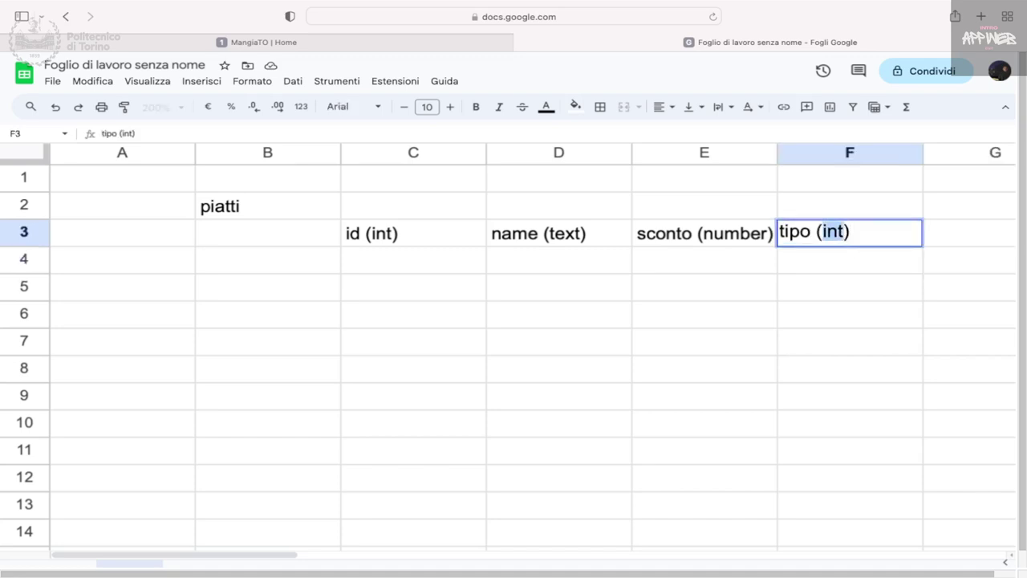
type("text")
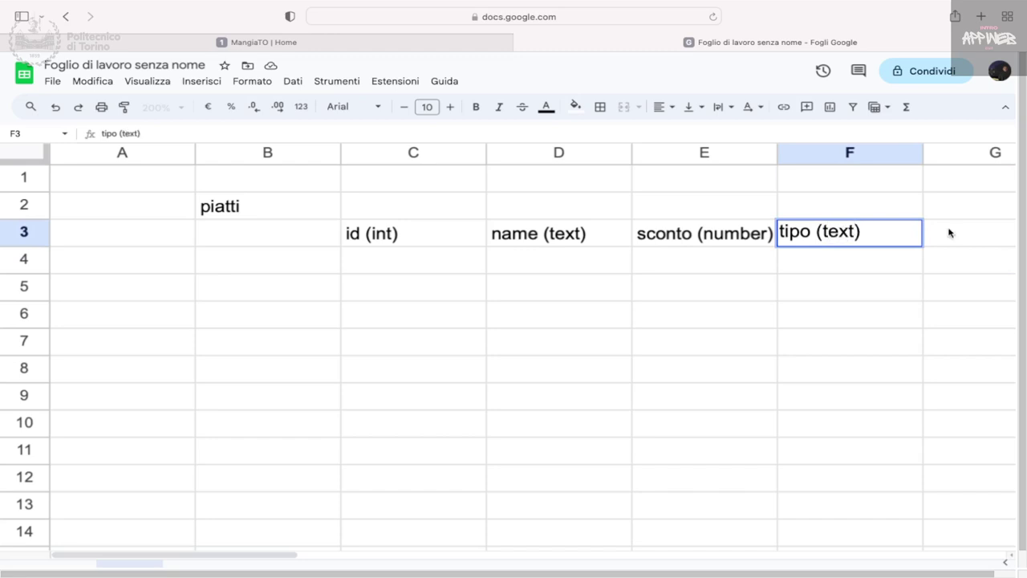
left_click(876, 255)
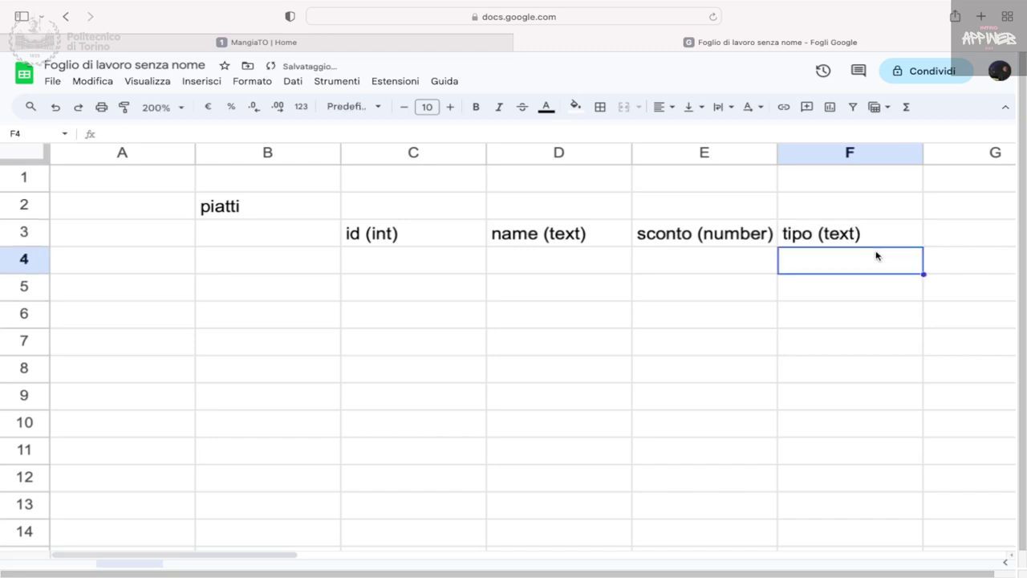
- Try "primo" as a sample value in F4 under the tipo header and clear it again
type("\"")
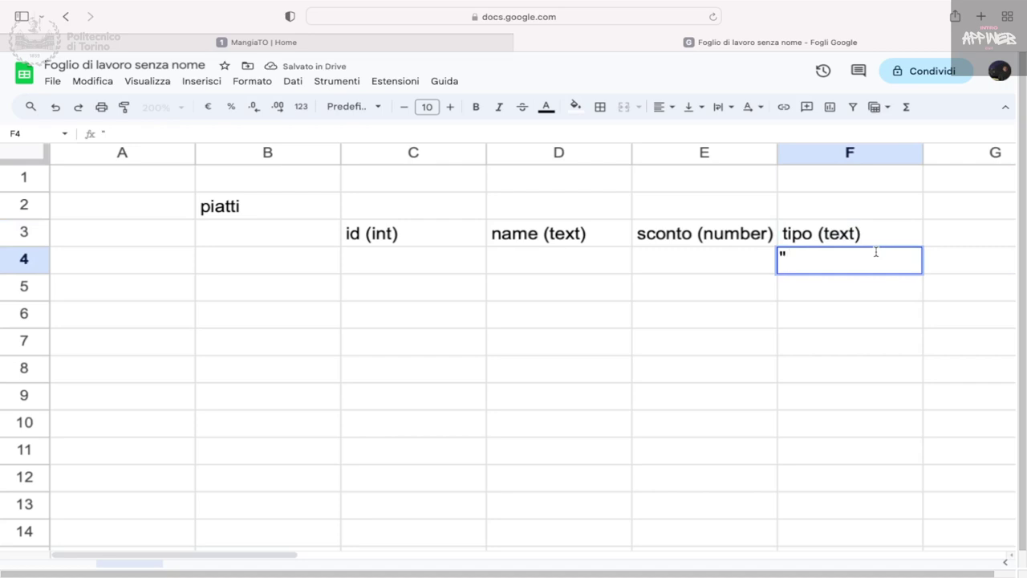
type("primo")
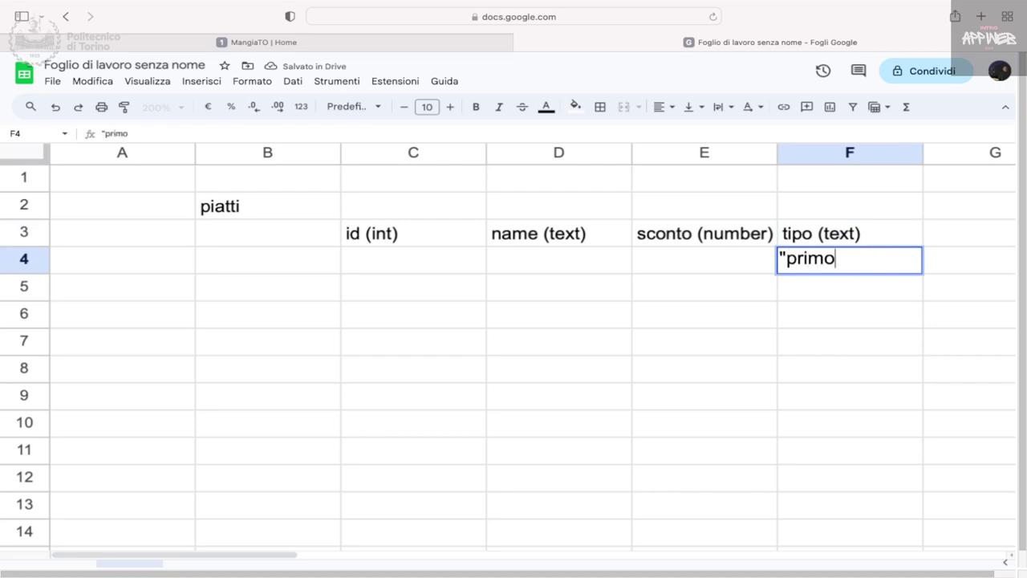
type("\"")
key("BackSpace")
key("BackSpace")
key("BackSpace")
key("BackSpace")
key("BackSpace")
key("BackSpace")
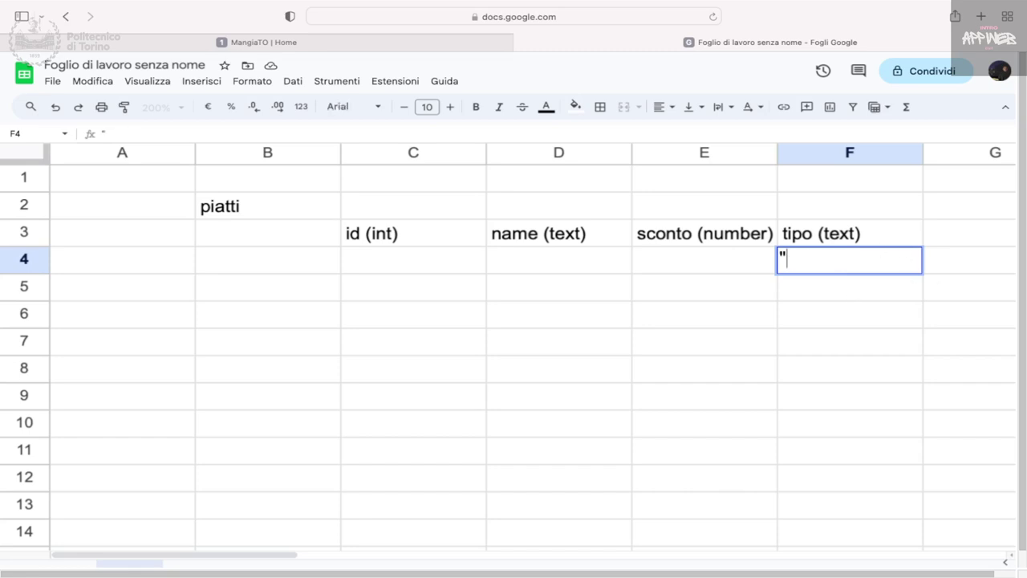
key("BackSpace")
left_click(873, 287)
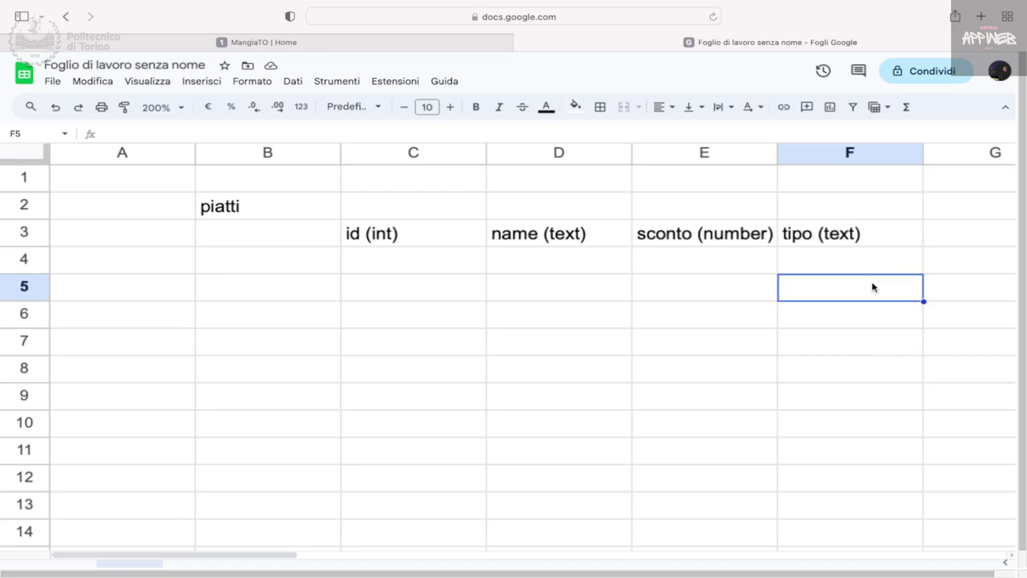
- Revert the data type in the tipo header in F3 so it reads tipo (int)
double_click(855, 233)
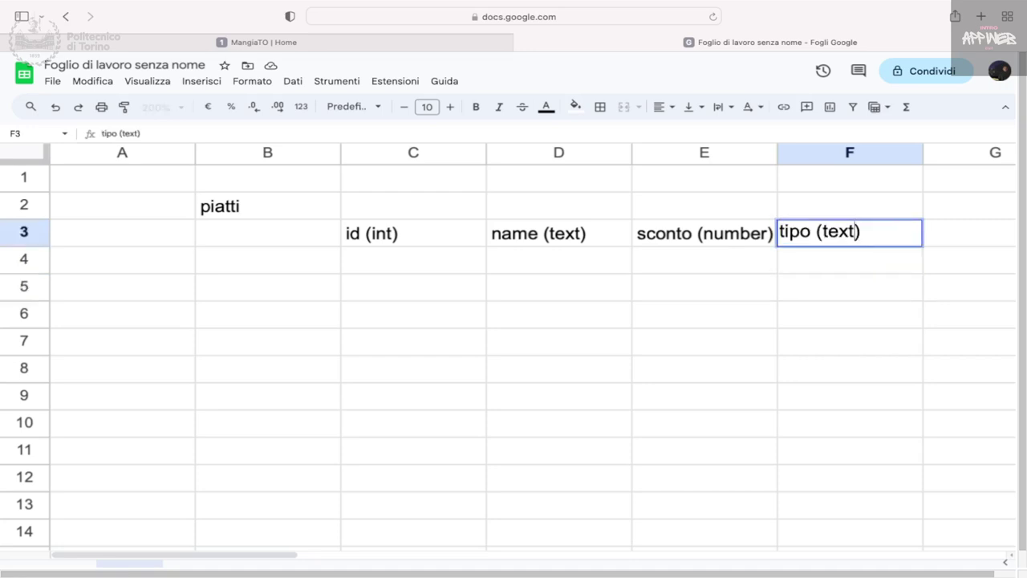
left_click_drag(855, 232, 823, 233)
type("i")
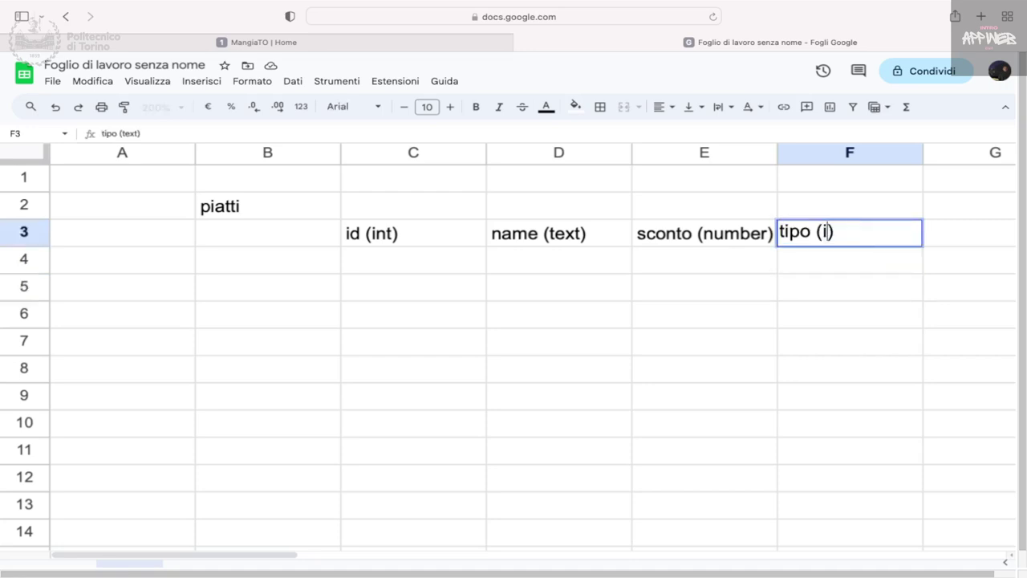
type("nt")
left_click(880, 266)
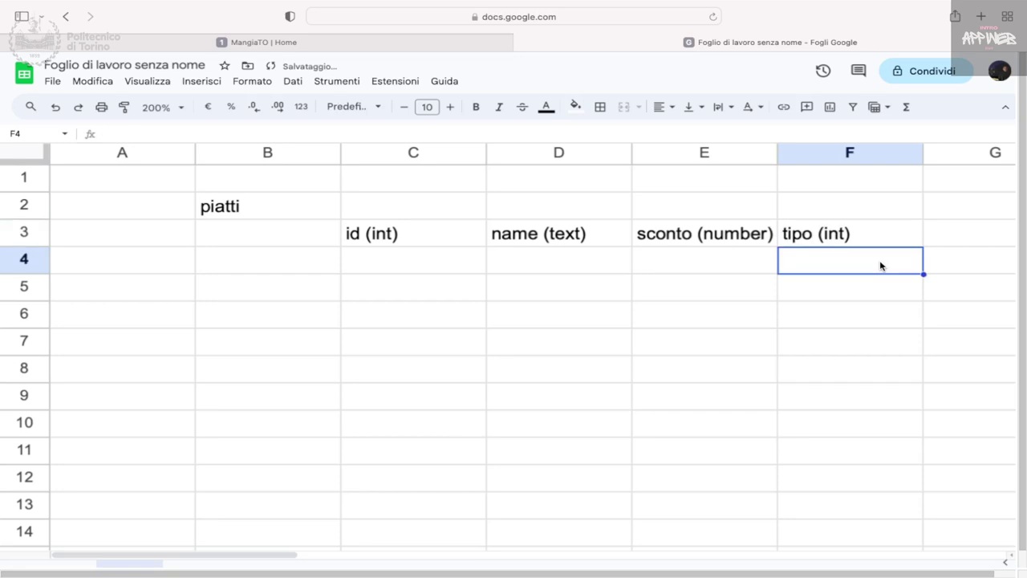
scroll(880, 266, "right", 5)
scroll(880, 266, "down", 1)
scroll(880, 265, "left", 5)
scroll(881, 265, "down", 1)
scroll(880, 266, "up", 1)
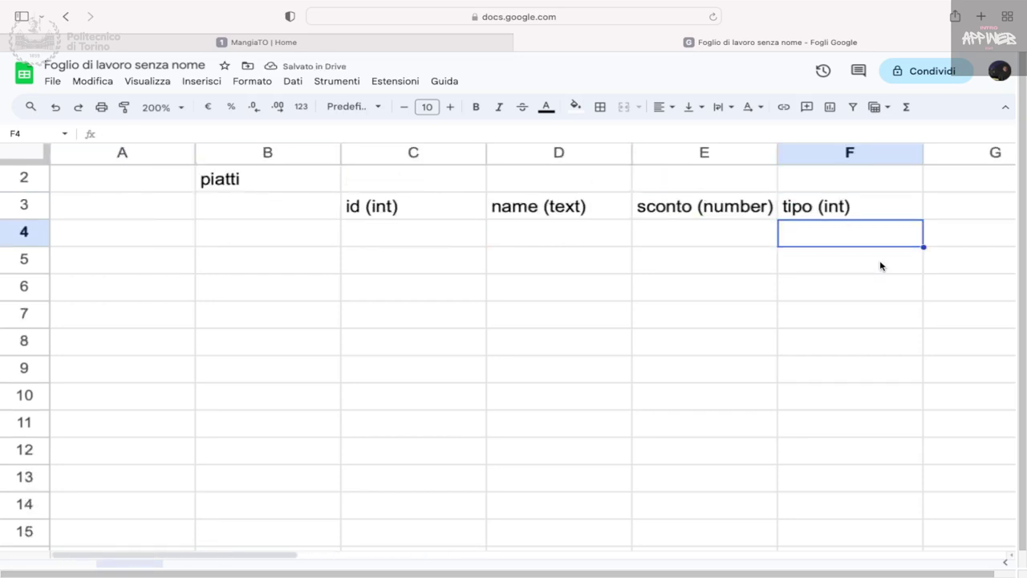
scroll(880, 266, "up", 1)
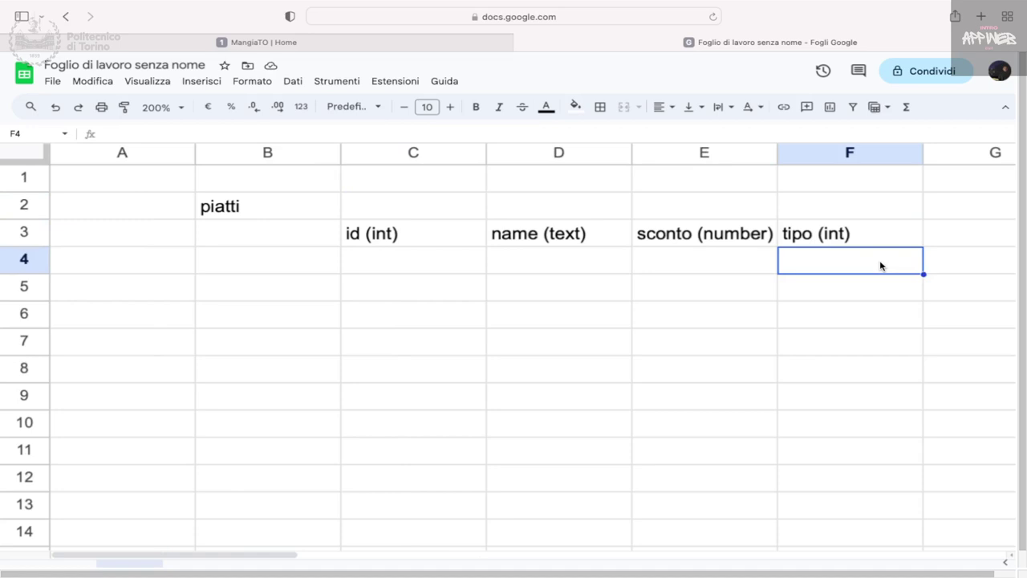
left_click(850, 245)
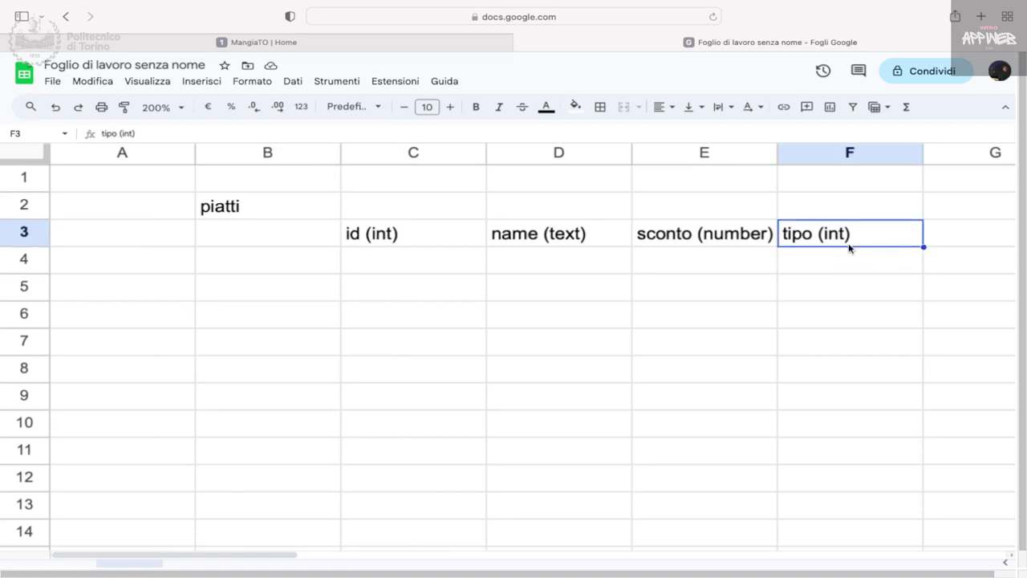
- Enter categorie in B7 as the name of a second table below the piatti table
left_click(248, 349)
type("cat")
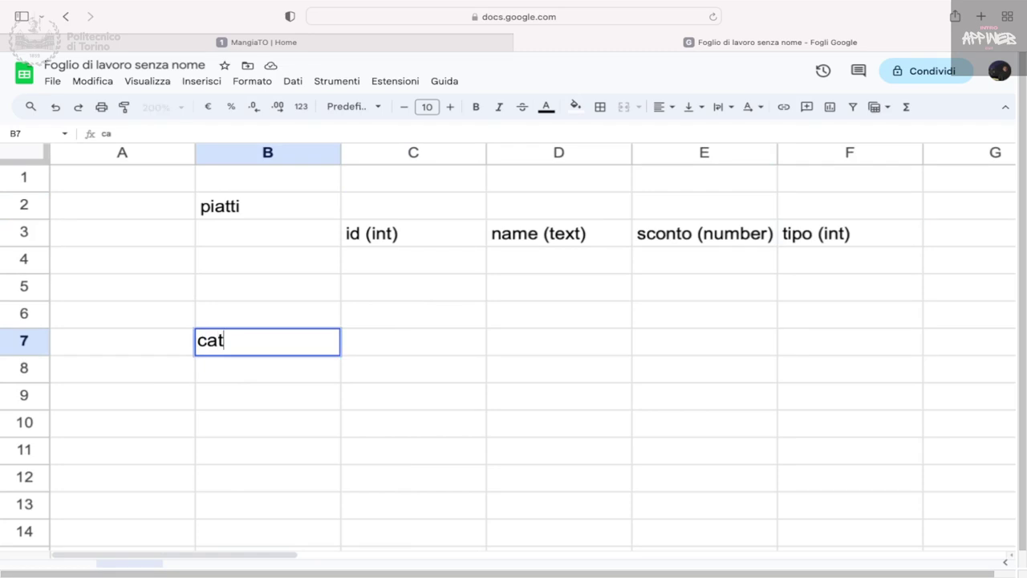
type("egoria")
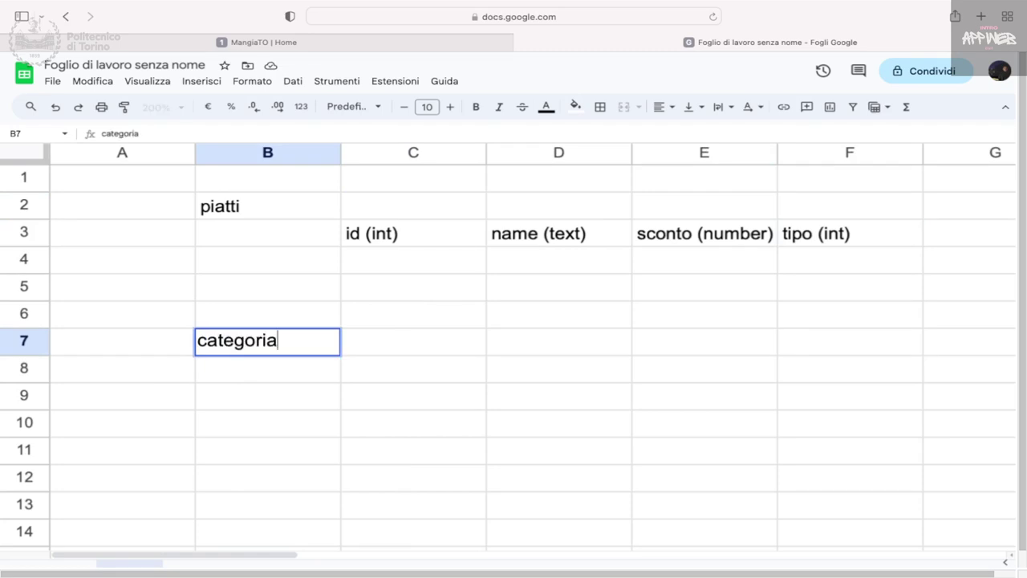
key("BackSpace")
type("e")
key("Tab")
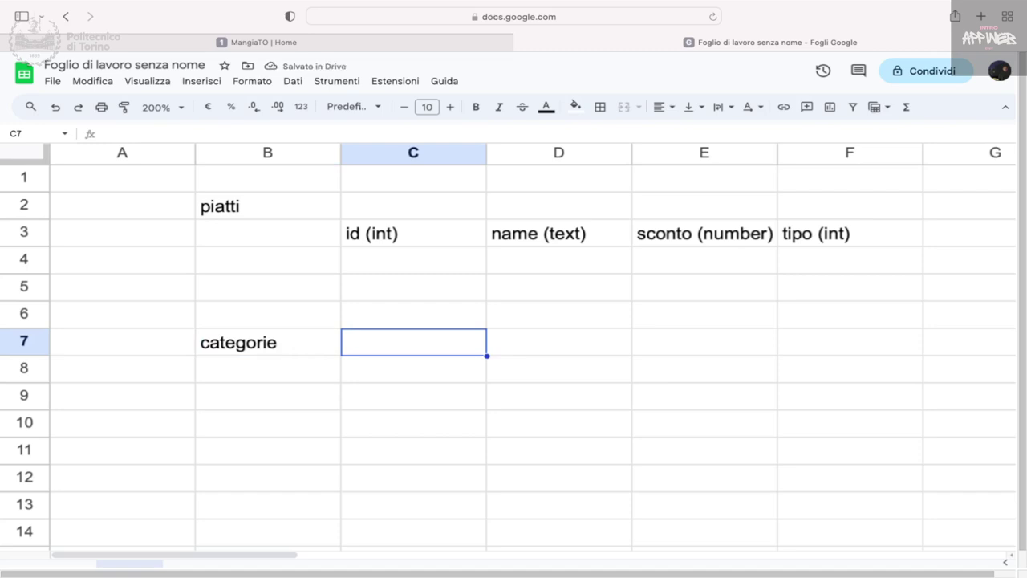
- Add the column headers id in C8 and nome in D8 for the categorie table
left_click(413, 369)
type("i")
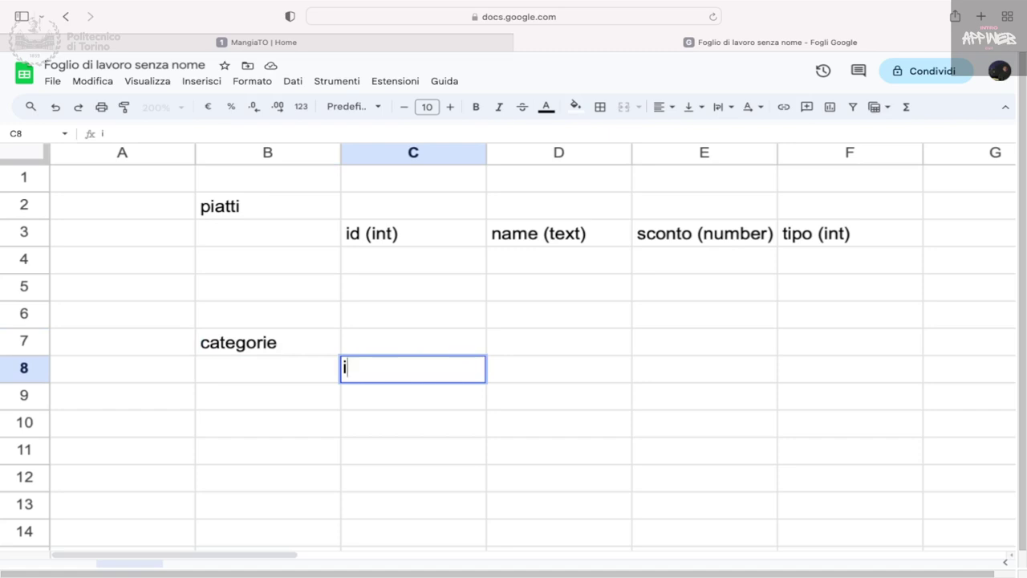
type("d")
key("Tab")
type("o")
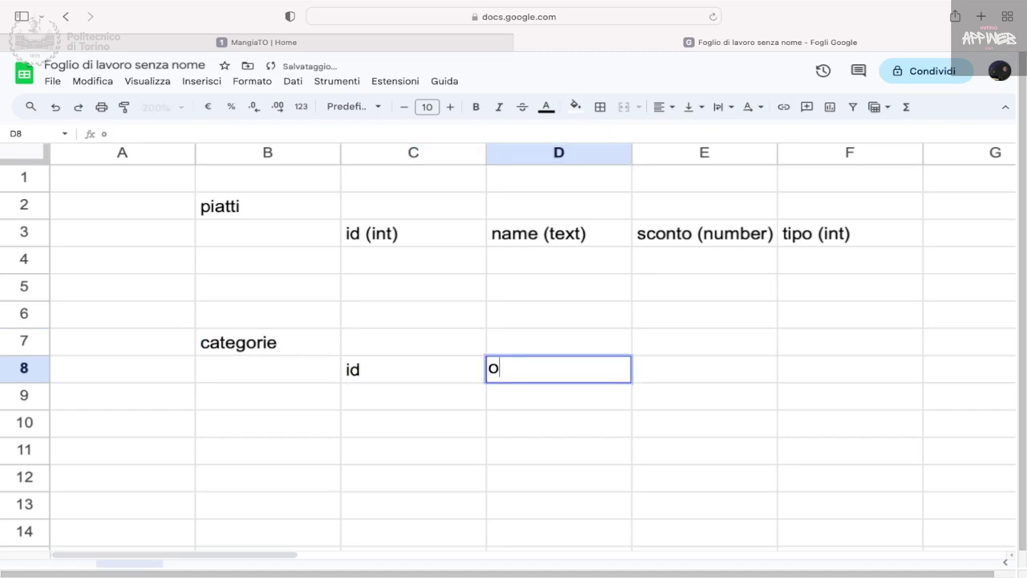
key("BackSpace")
type("nome")
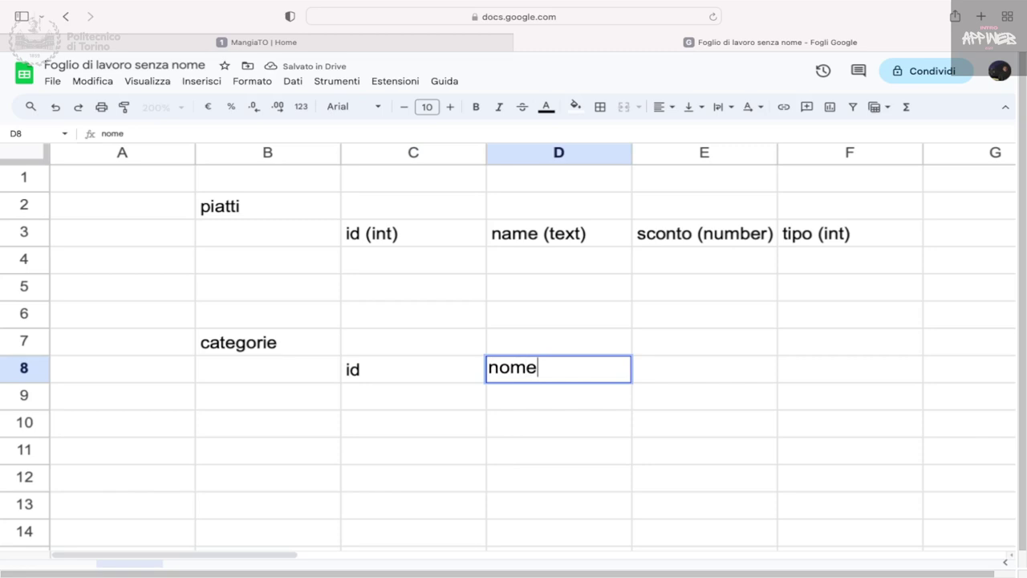
key("Return")
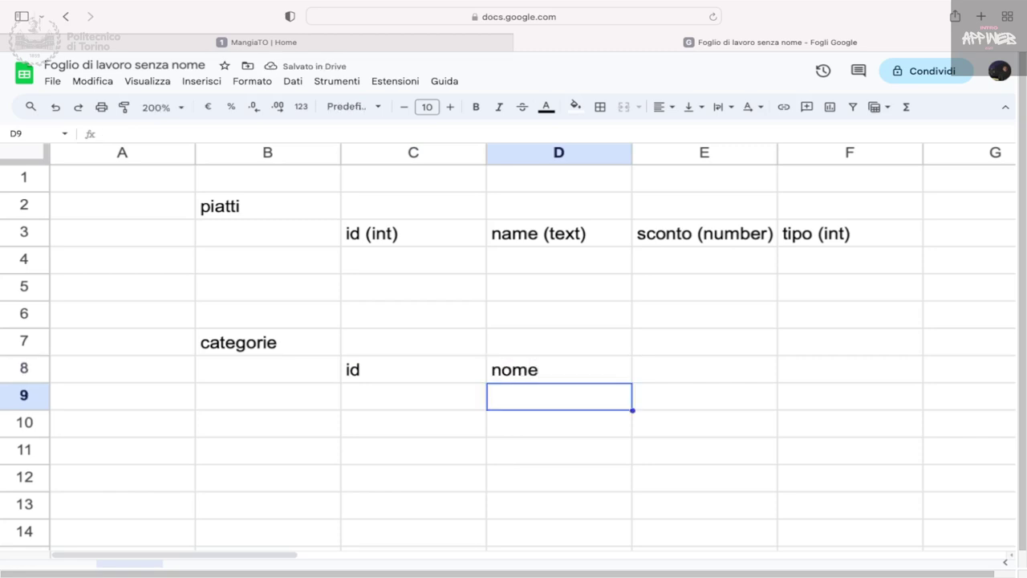
- Fill the nome column of the categorie table in D9:D11 with "primo", "secondo" and "contorno", keeping the quotation marks
type("\"primo\"")
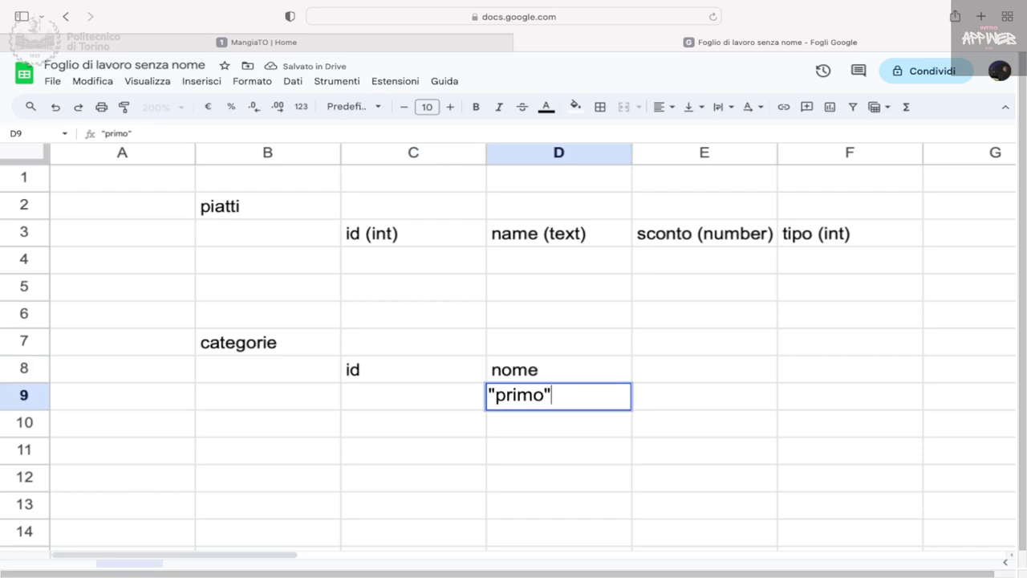
key("Return")
type("\"se")
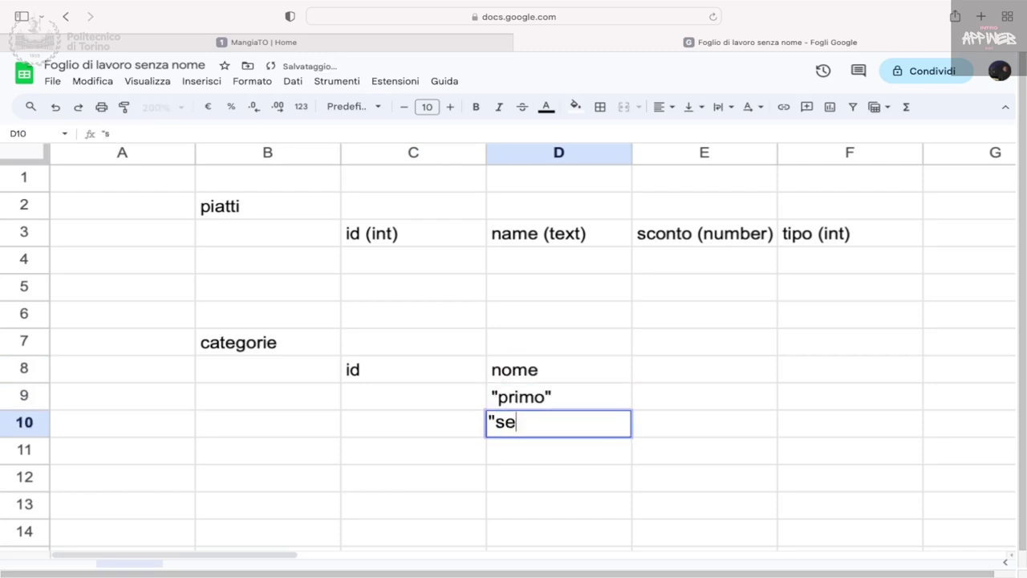
type("condo\"")
key("Return")
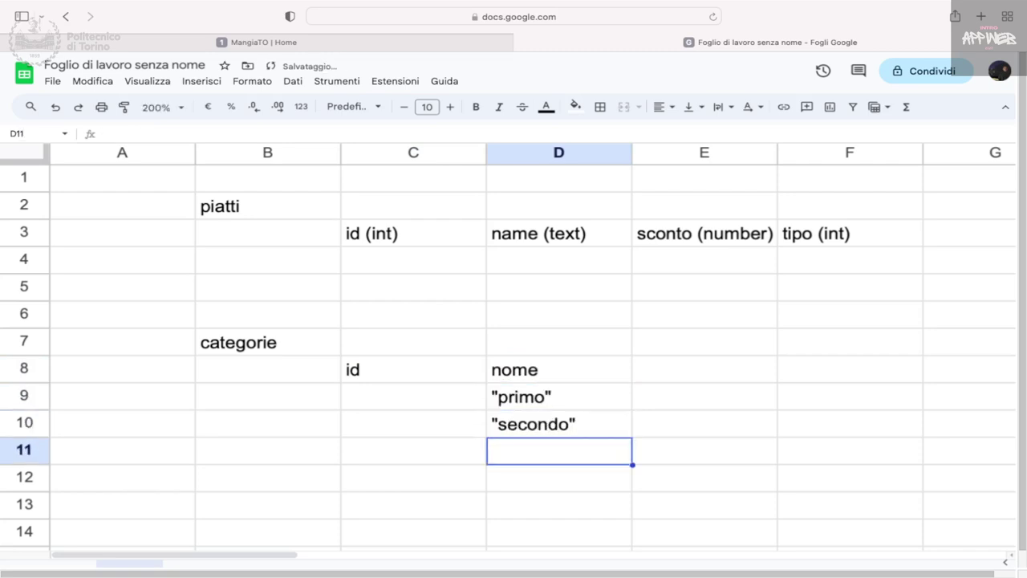
key("Left")
key("Right")
type("\"contro")
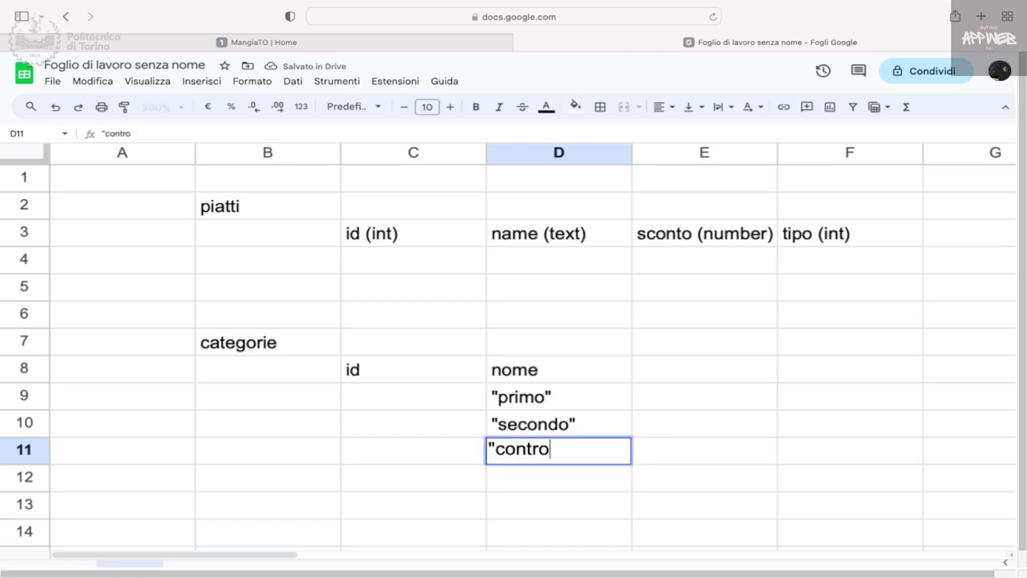
key("BackSpace")
key("BackSpace")
type("orno\"")
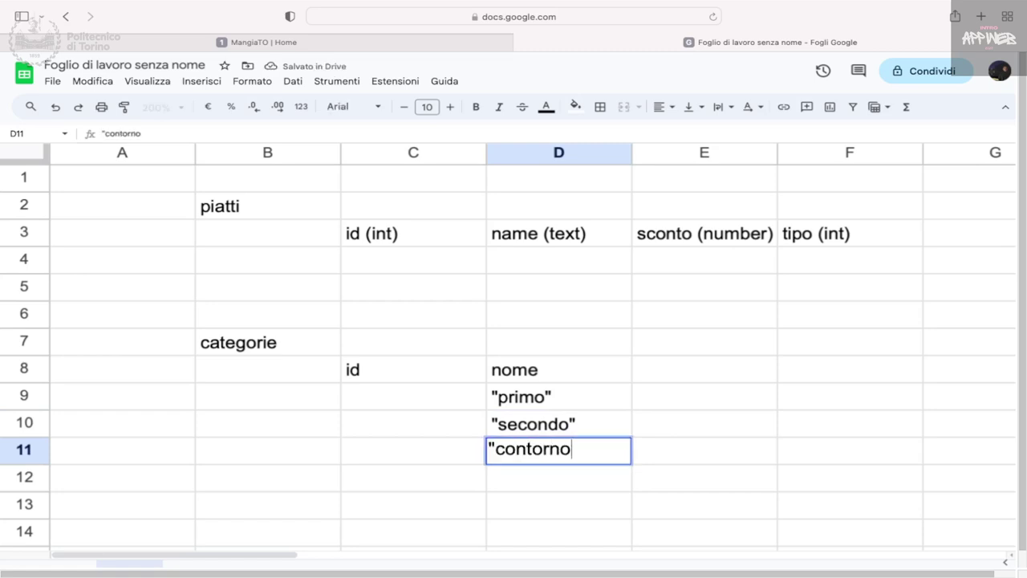
- Number the categorie rows in the id column with 0, 1 and 2 in C9:C11
left_click(268, 451)
key("Up")
key("Up")
key("Right")
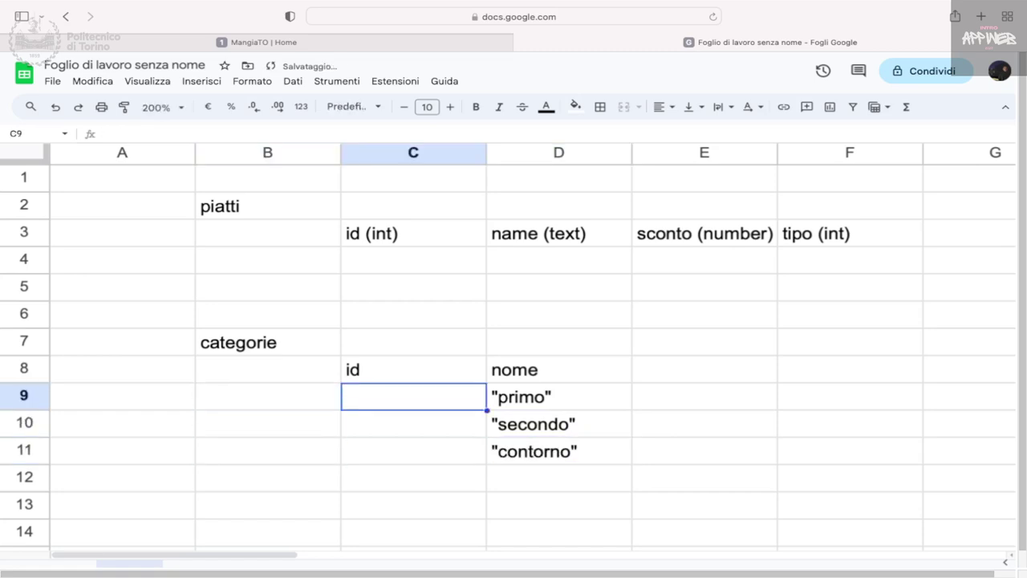
type("0")
key("Return")
type("1")
key("Return")
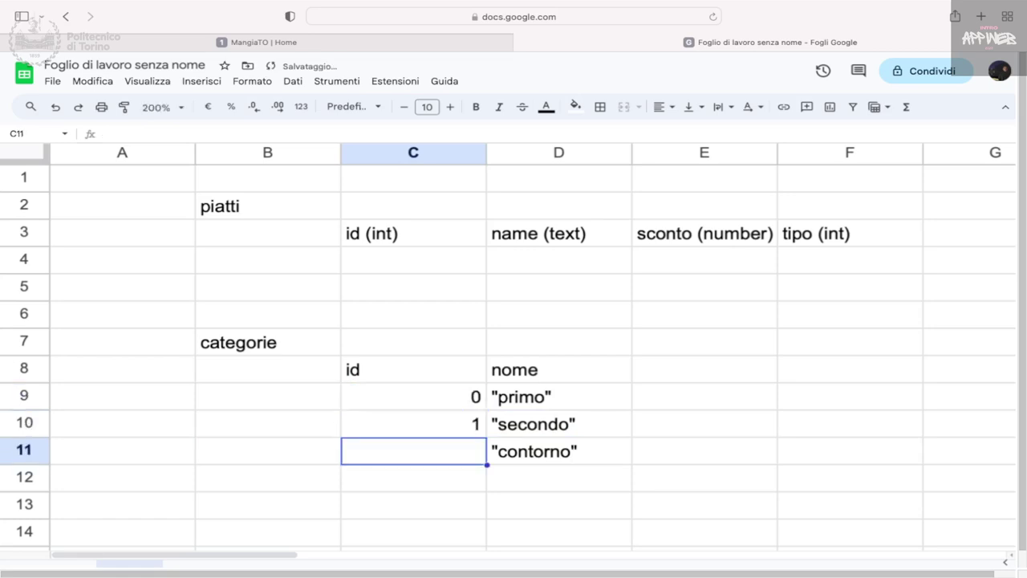
type("2")
key("Return")
key("Up")
key("Up")
key("Up")
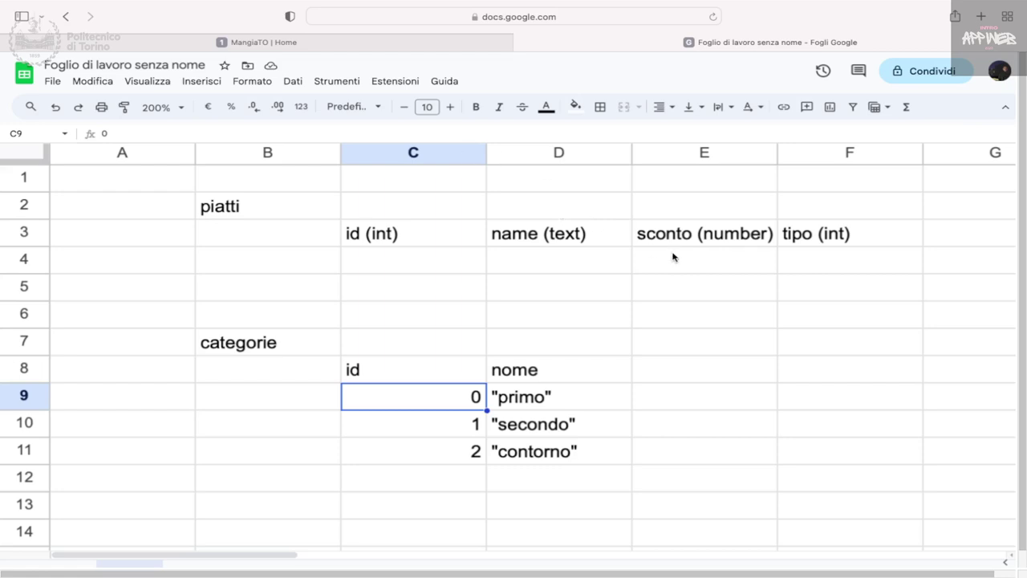
- Start the first record of the piatti table with id 0 in C4 and name "pasta" in D4, keeping the quotation marks
left_click(814, 265)
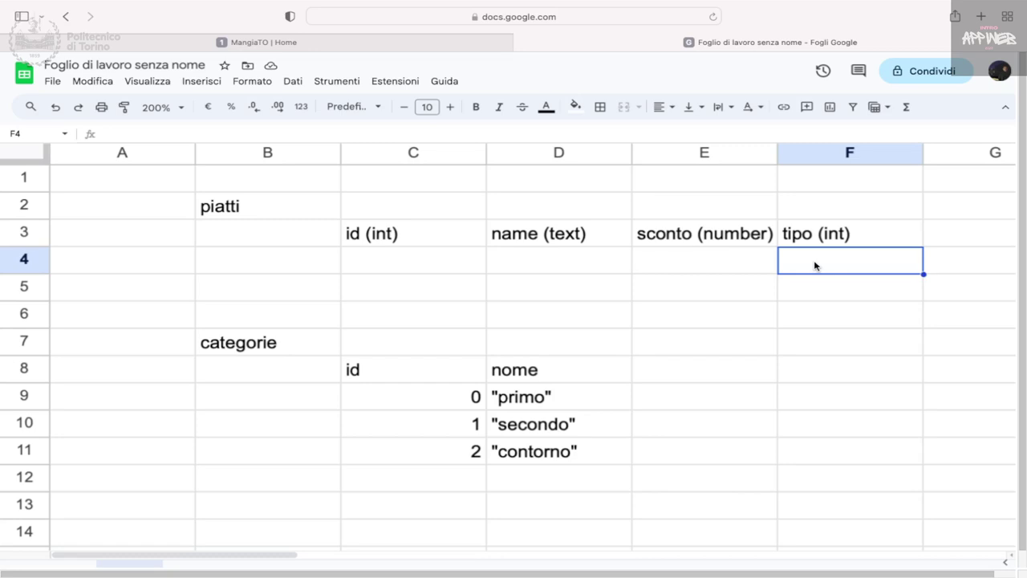
key("Left")
key("Left")
key("Left")
type("0")
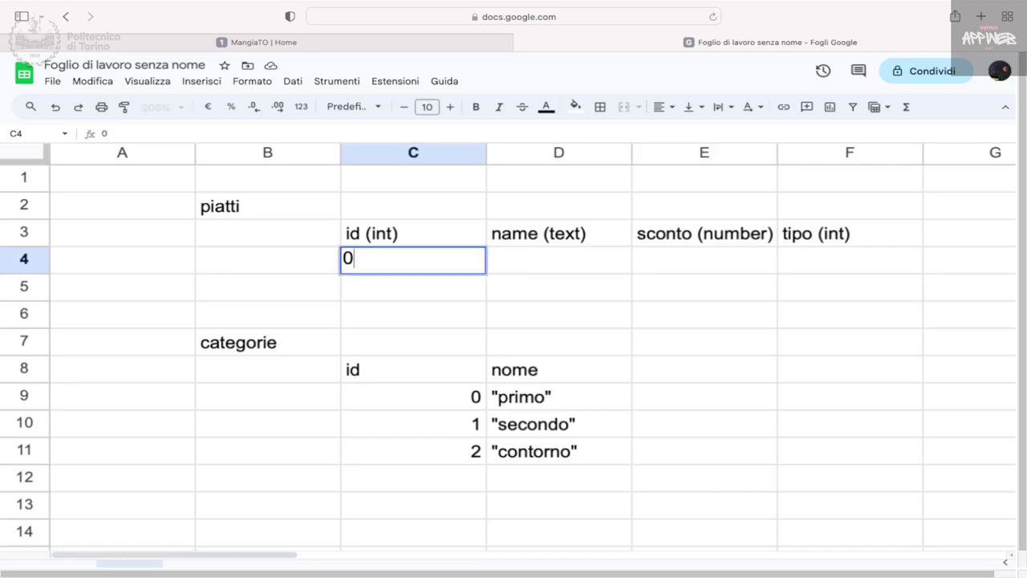
key("Tab")
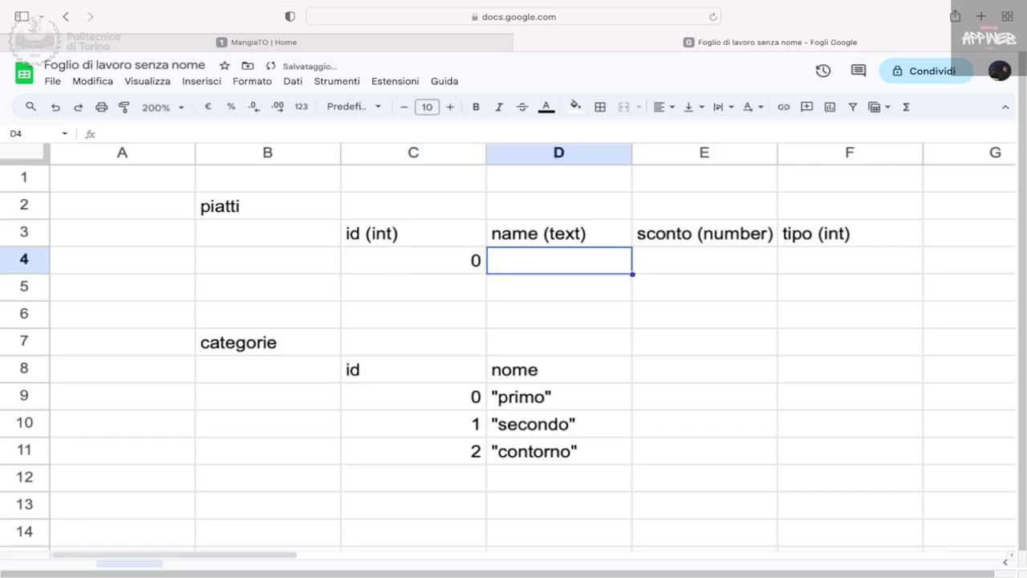
type("\"pas")
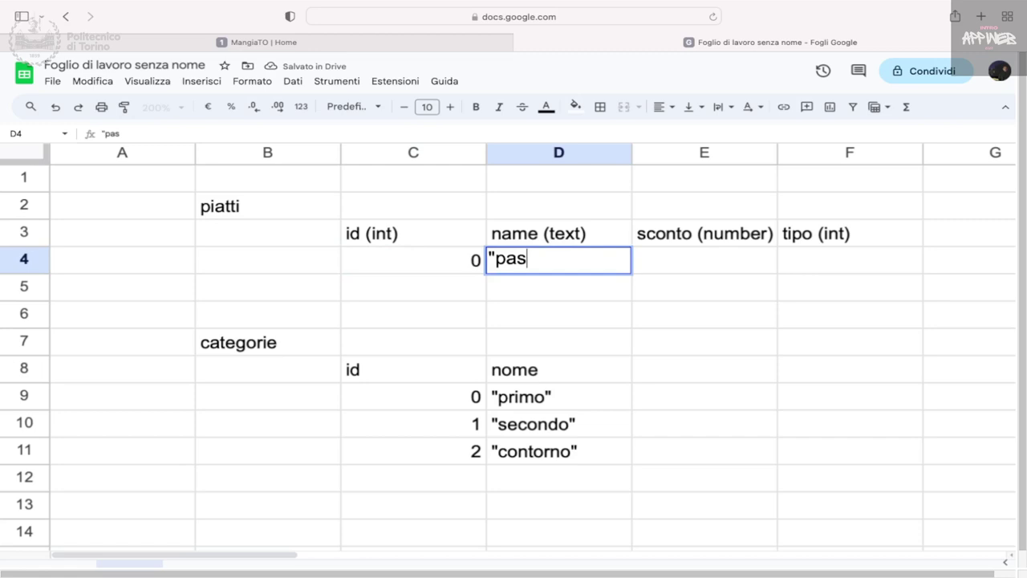
type("ta")
type("\"")
key("Tab")
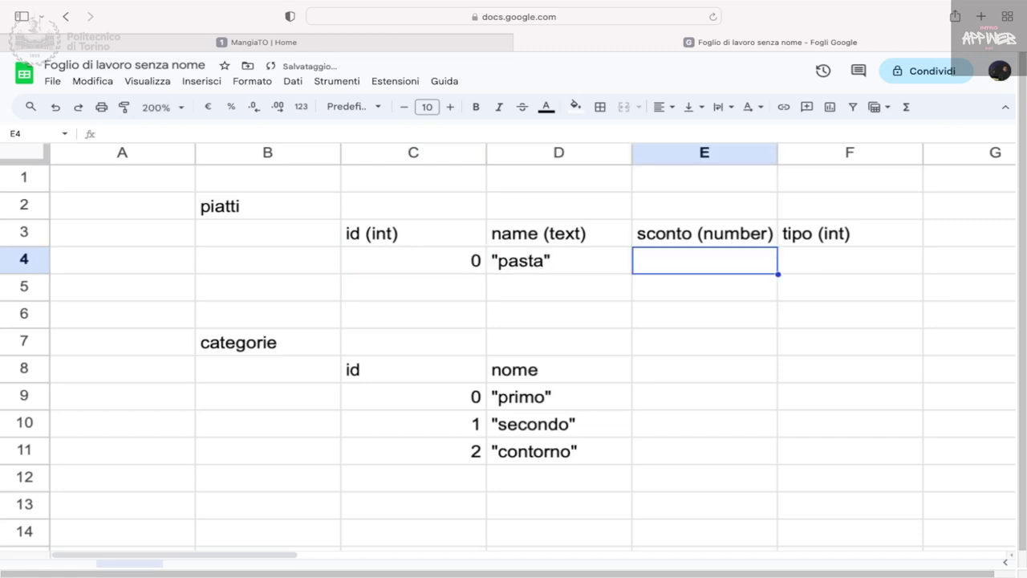
- Complete the pasta record with sconto 0 in E4 and tipo 0 in F4
type("0")
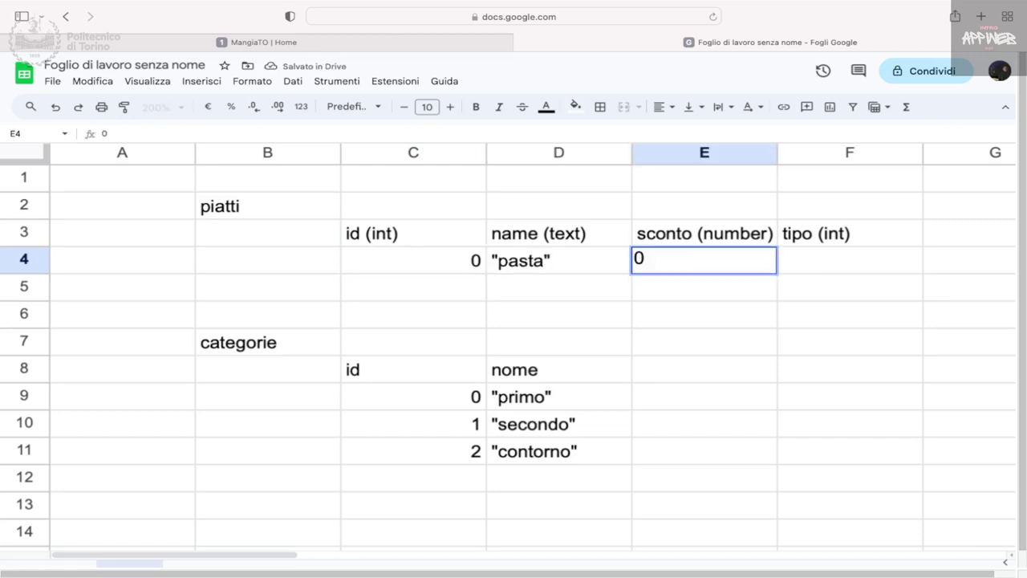
key("Tab")
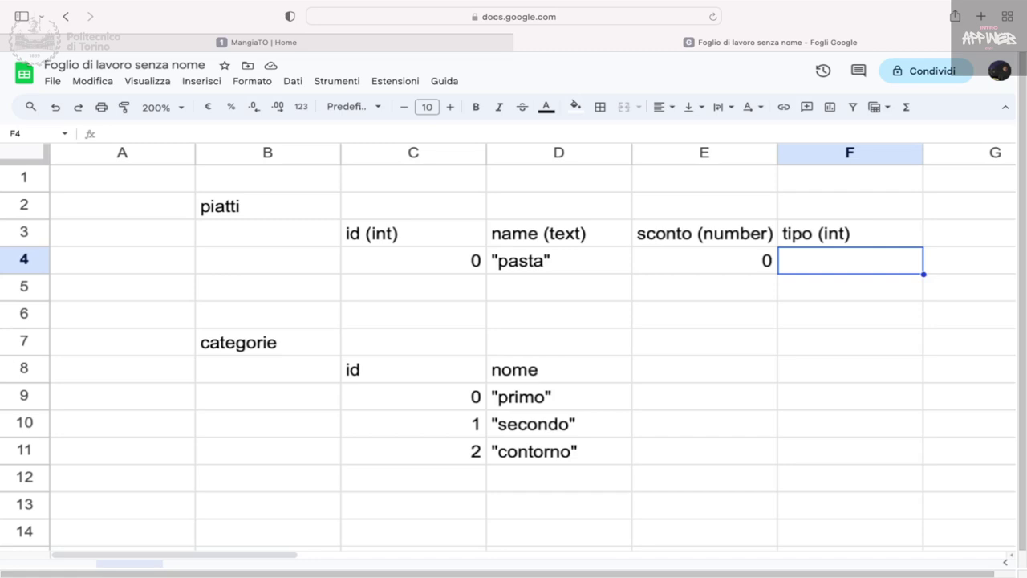
type("0")
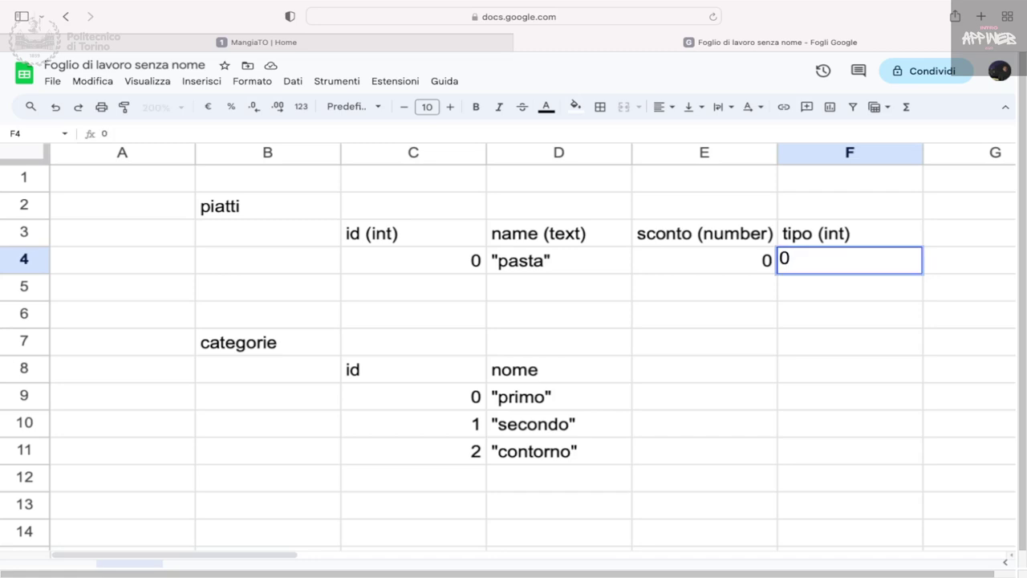
key("Tab")
- Examine the tipo column of the piatti table, comparing its header with the value for pasta
key("Left")
key("Left")
key("Left")
key("Left")
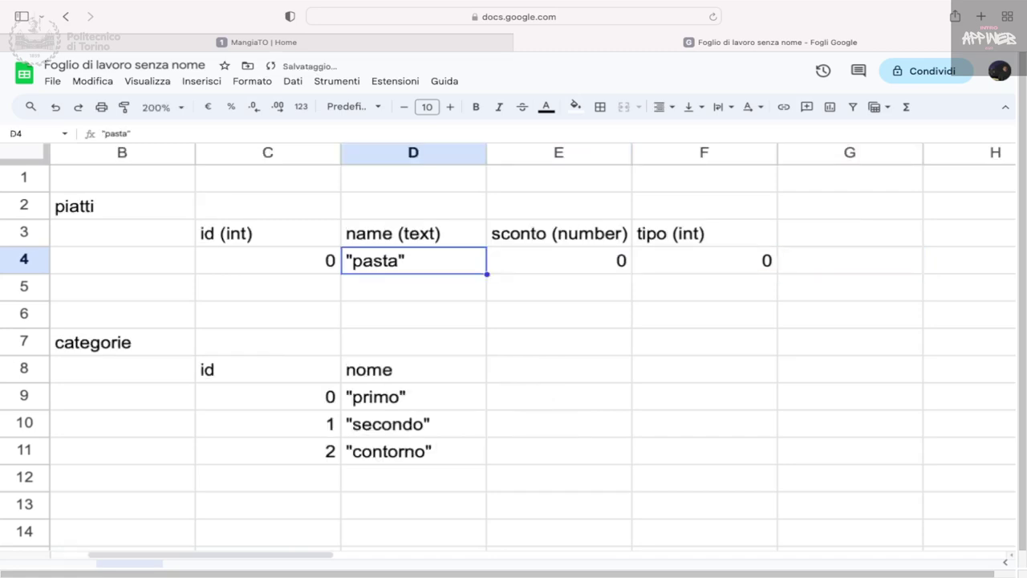
key("Right")
key("Right")
key("Right")
key("shift+Up")
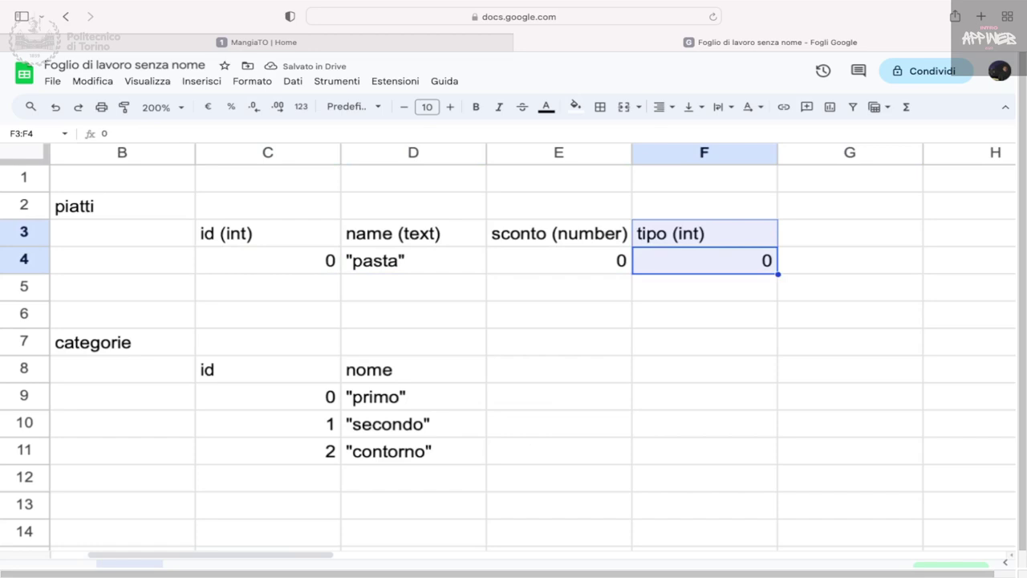
key("shift+Down")
key("Up")
key("shift+Down")
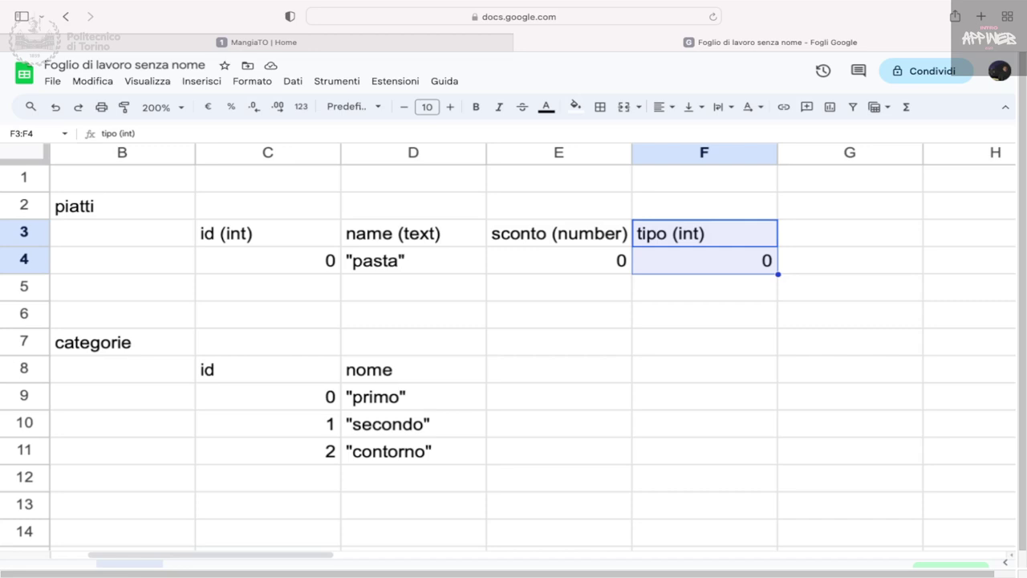
scroll(580, 193, "left", 2)
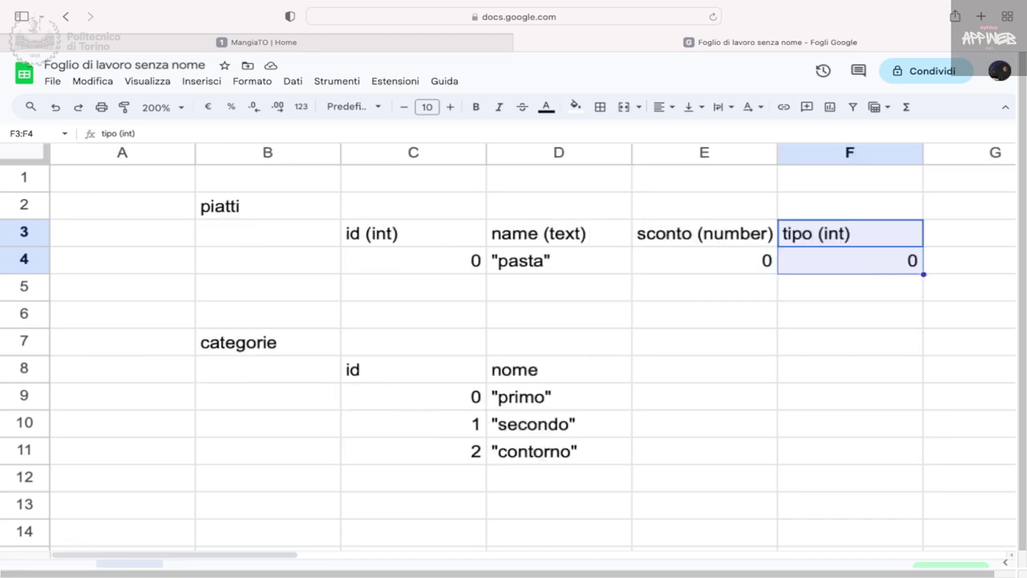
- Review the pasta record cell by cell, from its id in C4 across to its tipo in F4
left_click(425, 240)
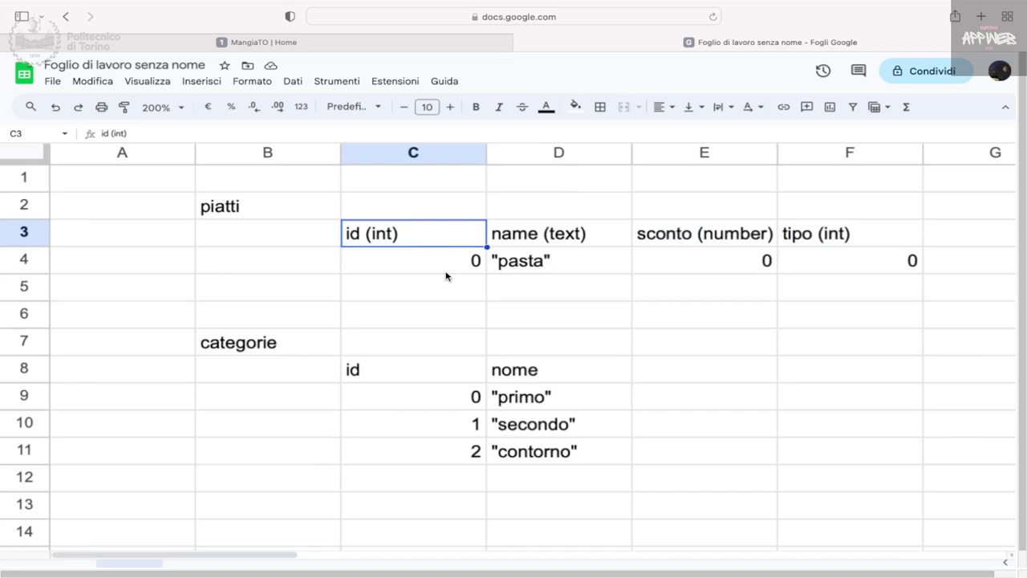
key("Down")
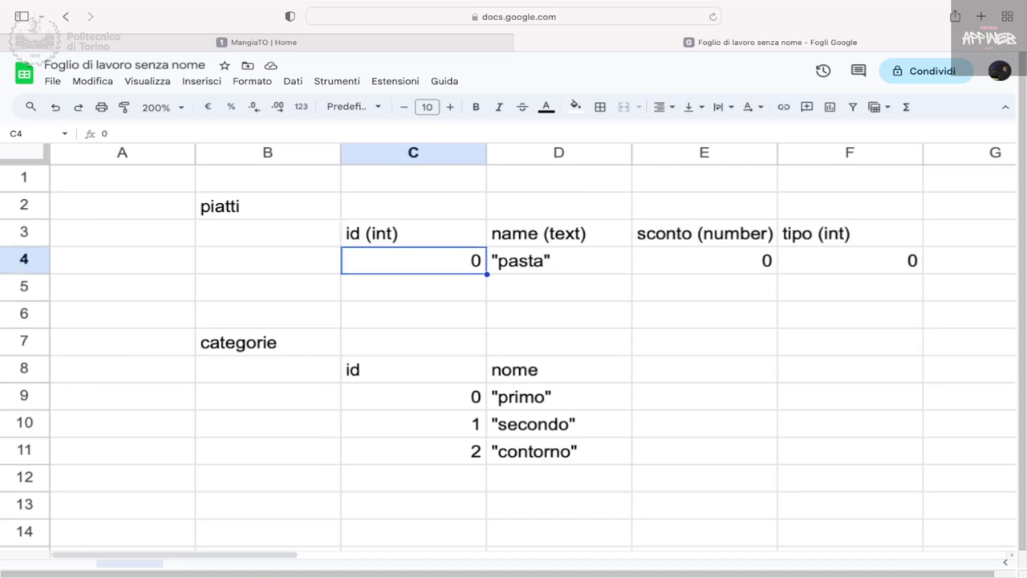
key("Right")
key("Left")
key("Right")
key("Right")
key("Right")
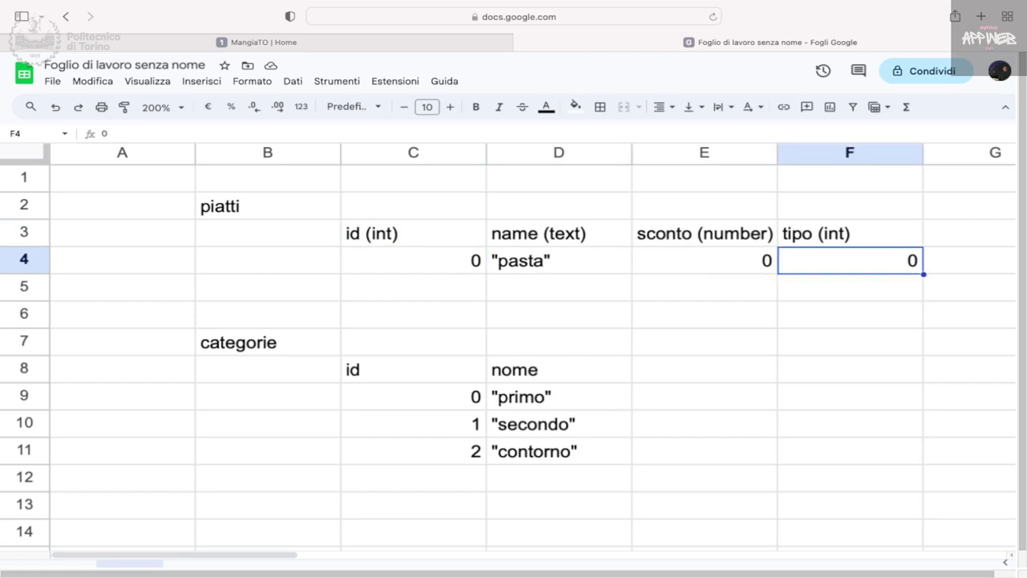
key("Up")
key("Down")
- Review the categorie table, checking its id column and the category names in its nome column
left_click(306, 350)
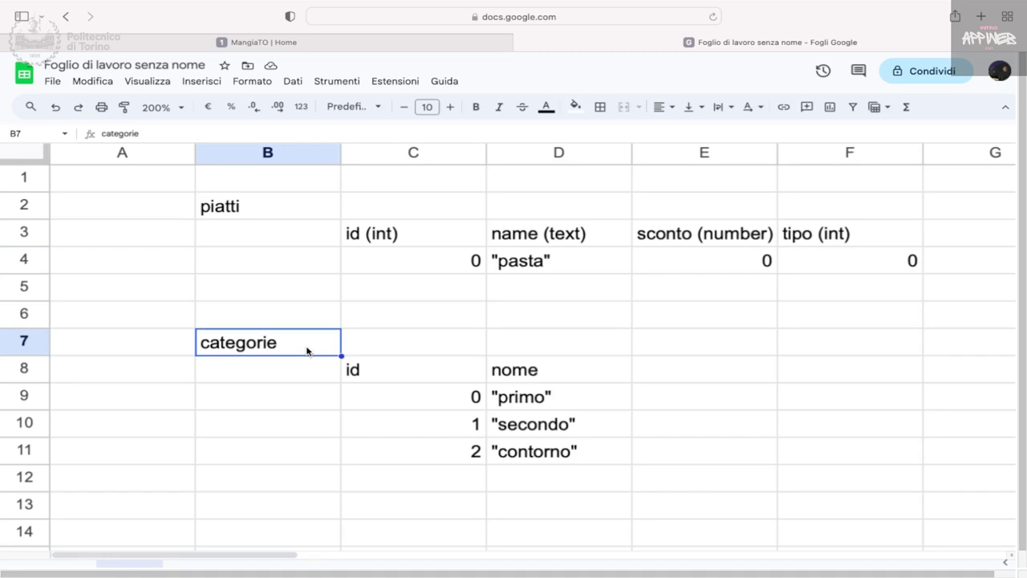
key("Down")
key("Down")
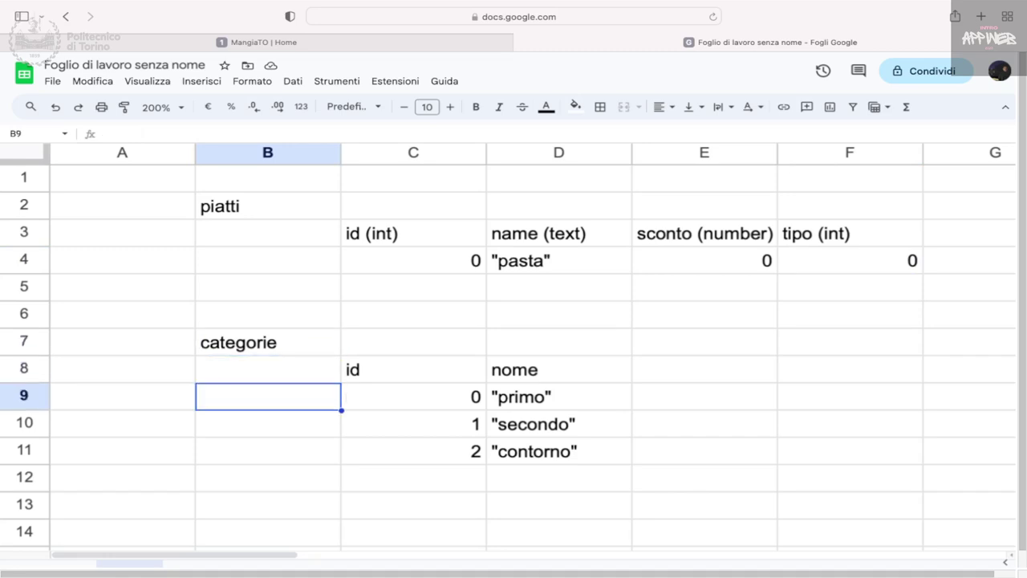
key("Right")
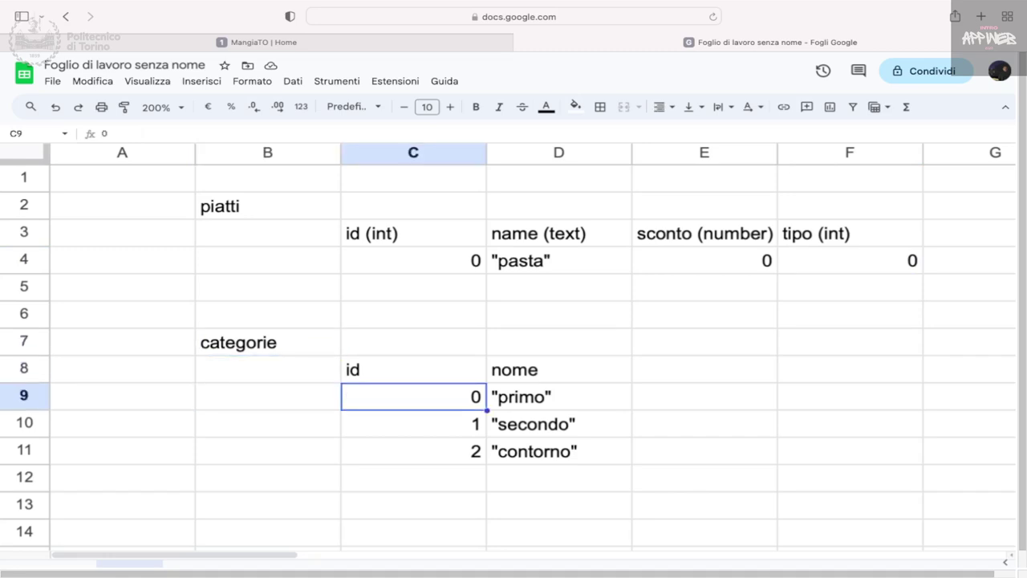
key("Right")
key("Left")
key("Up")
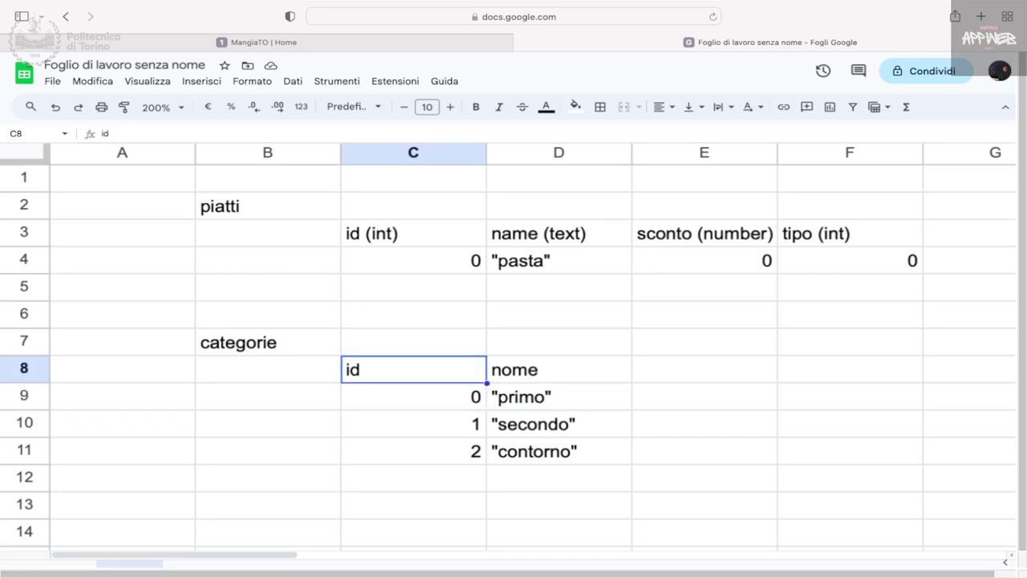
key("Down")
key("Down")
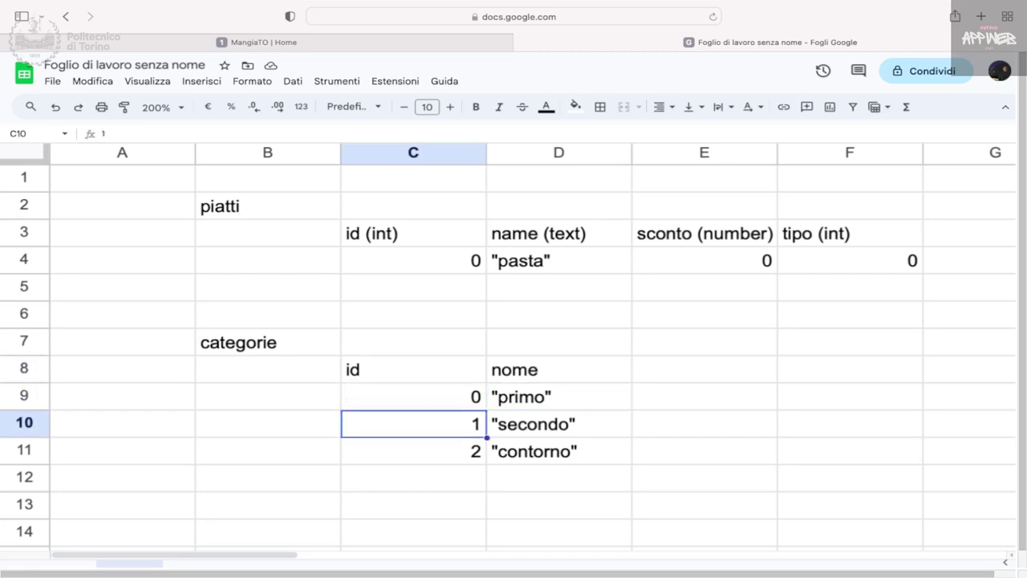
key("Up")
key("Up")
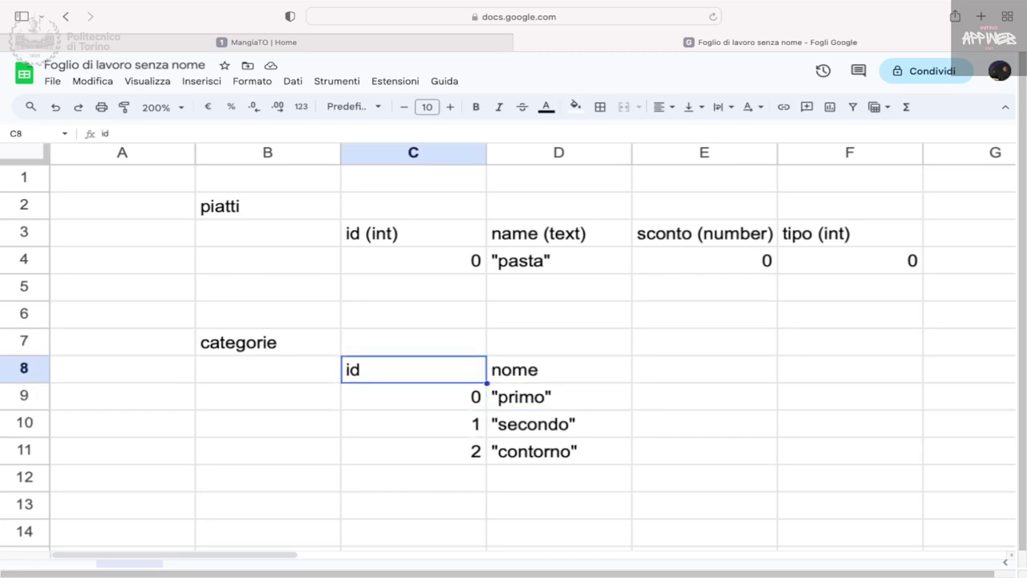
key("Right")
key("shift+Down")
key("shift+Down")
key("shift+Down")
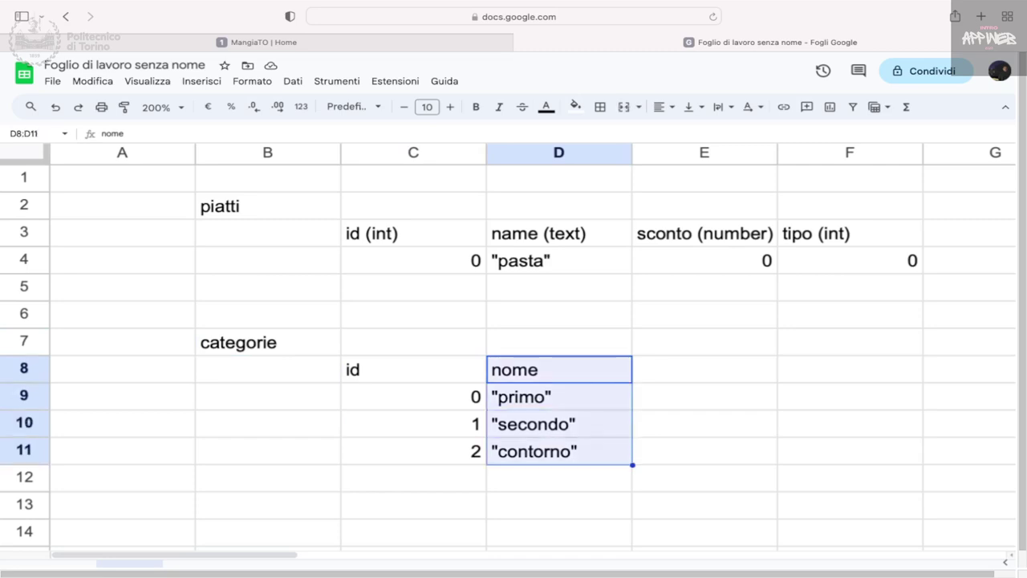
- Try using category names as tipo values by copying D9:D11 into F4:F6, and clear the pasted cells
key("Down")
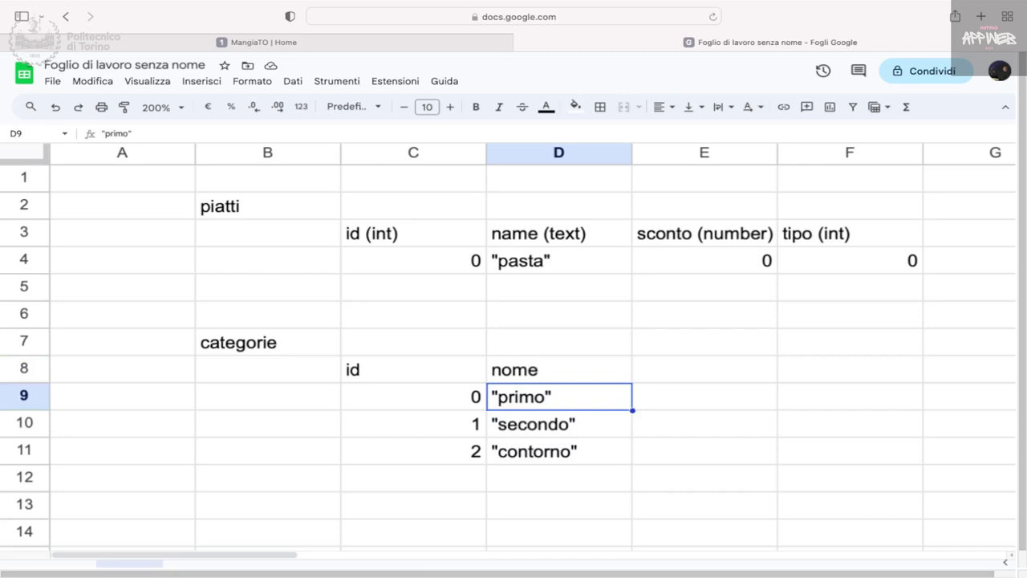
key("shift+Down")
key("shift+Down")
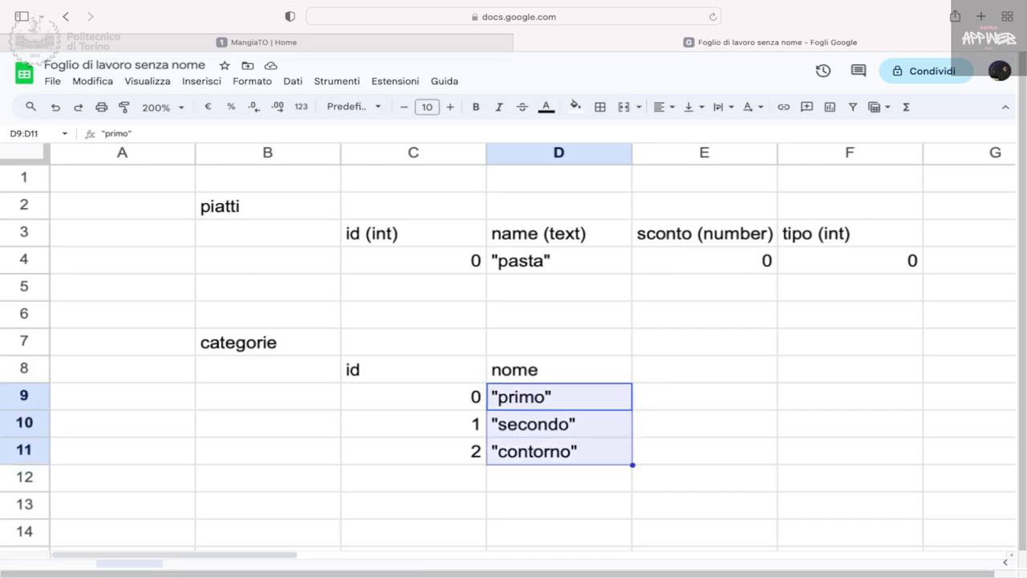
key("ctrl+c")
left_click(842, 260)
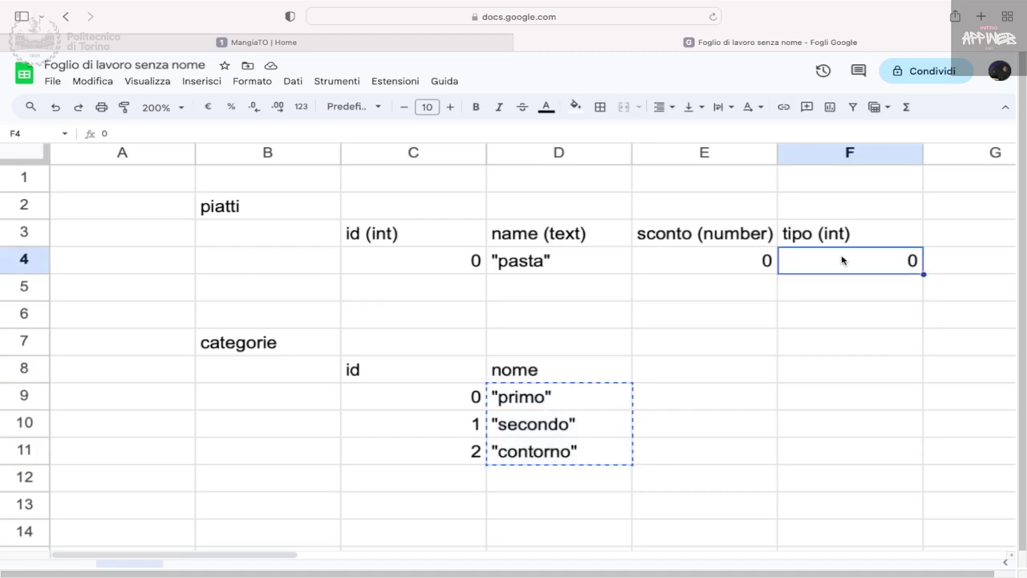
key("super+v")
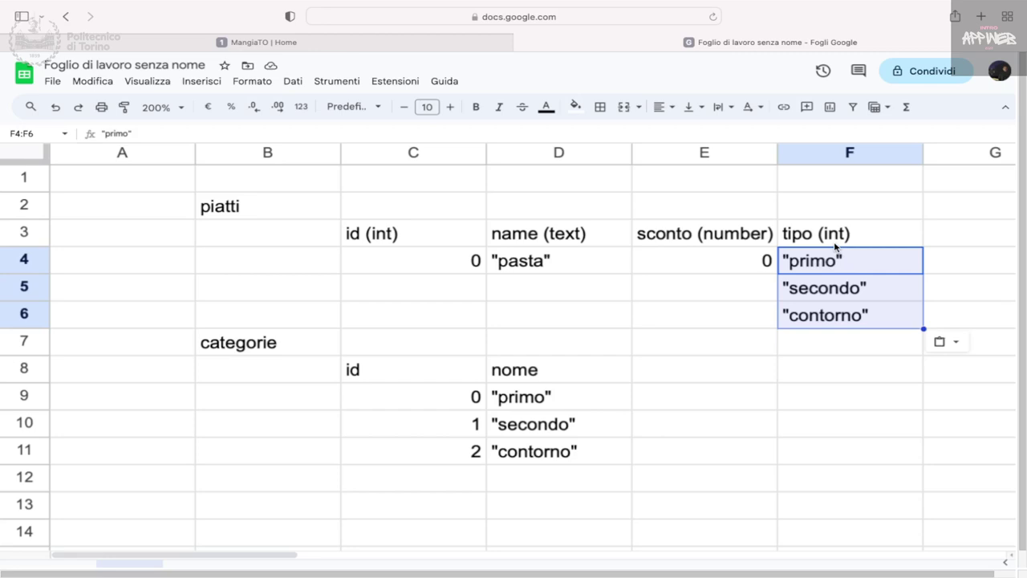
key("BackSpace")
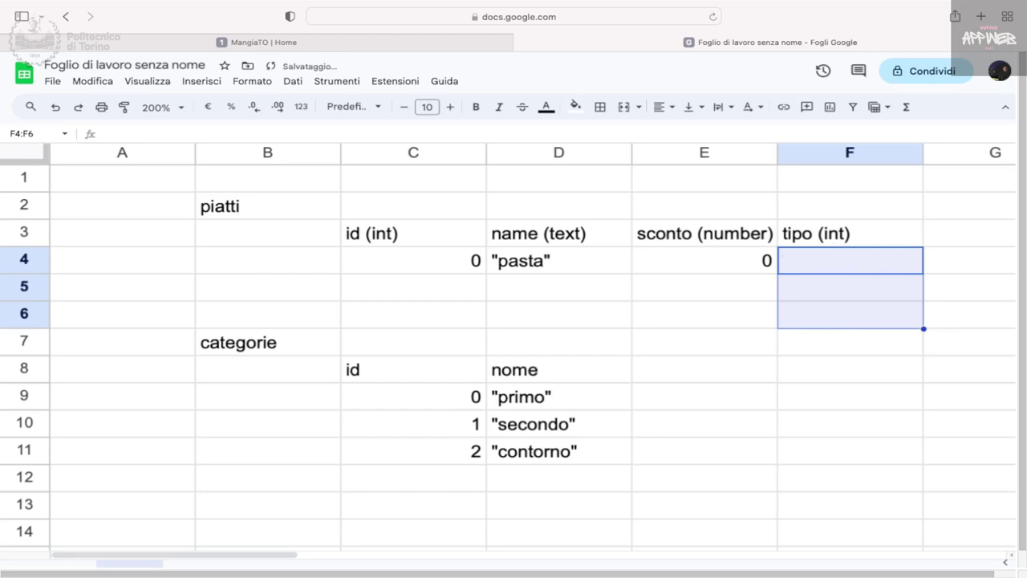
- Enter the integers 1, 2 and 3 in the tipo column of the piatti table, in F4:F6
left_click(975, 260)
left_click(704, 260)
type("1")
key("Return")
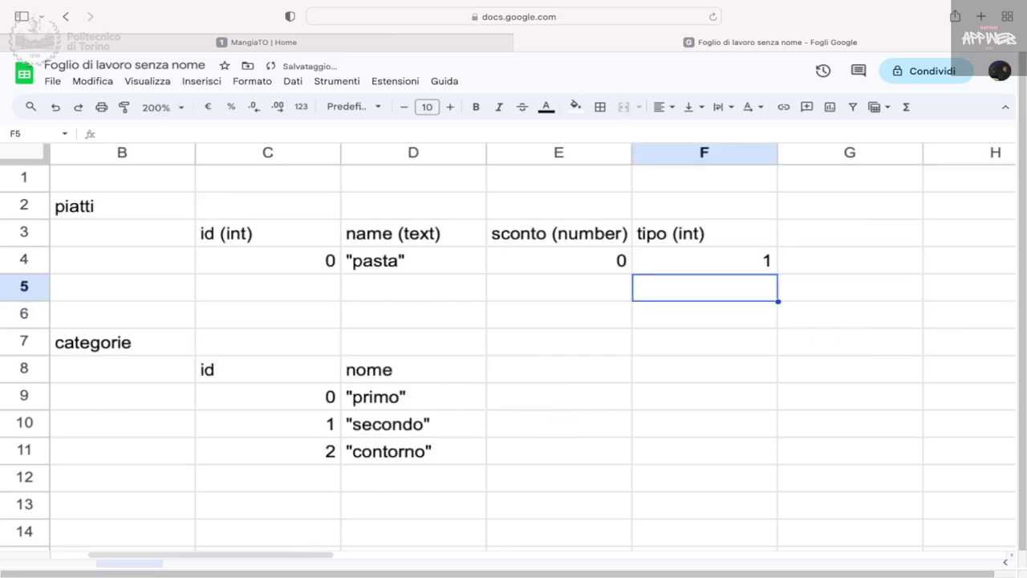
type("2")
key("Return")
type("3")
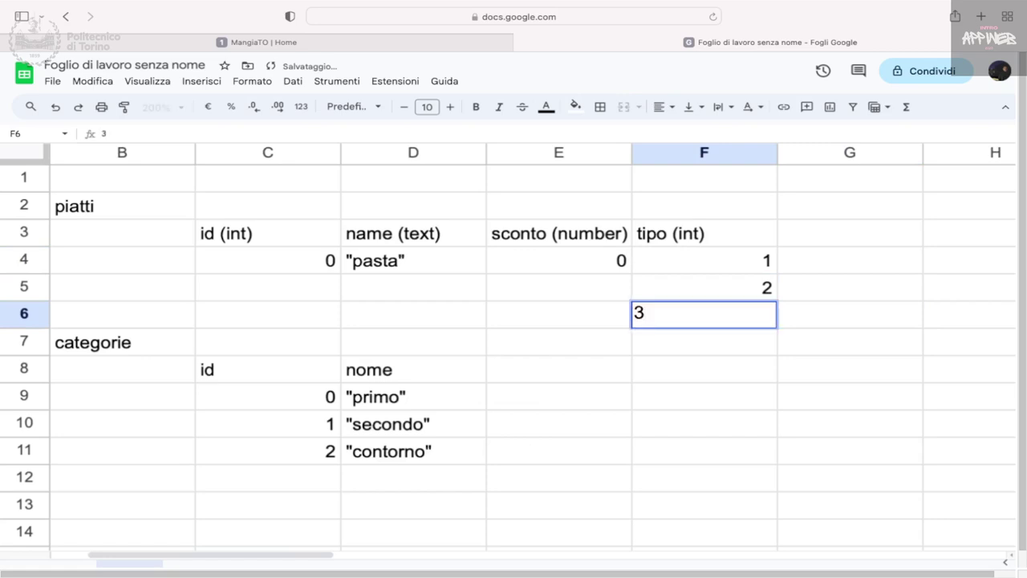
key("Up")
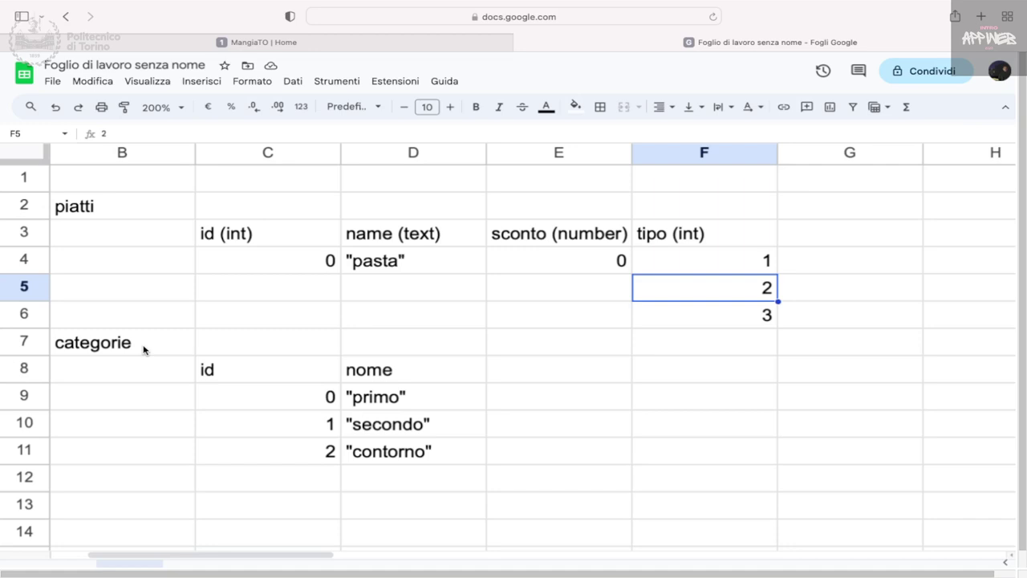
- Rename the second table in B7 to commenti and clear its nome header in D8
left_click(144, 349)
scroll(145, 349, "left", 2)
scroll(145, 349, "down", 1)
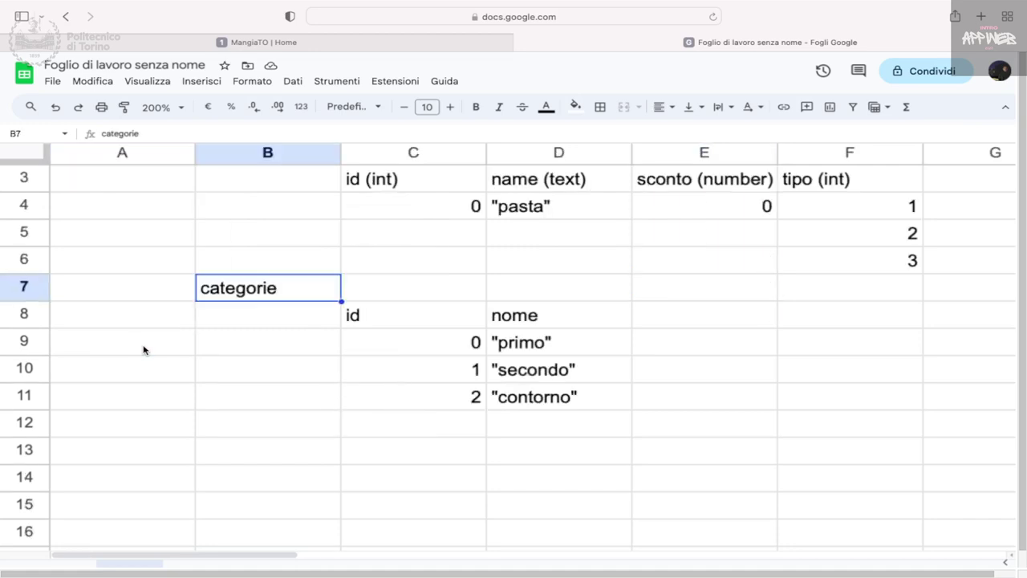
scroll(144, 349, "up", 1)
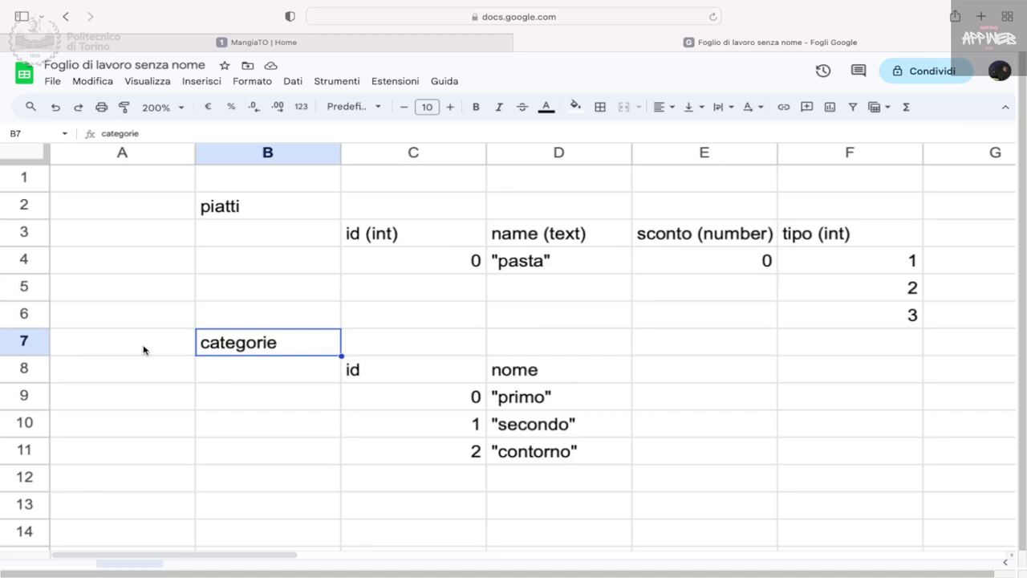
type("commenti")
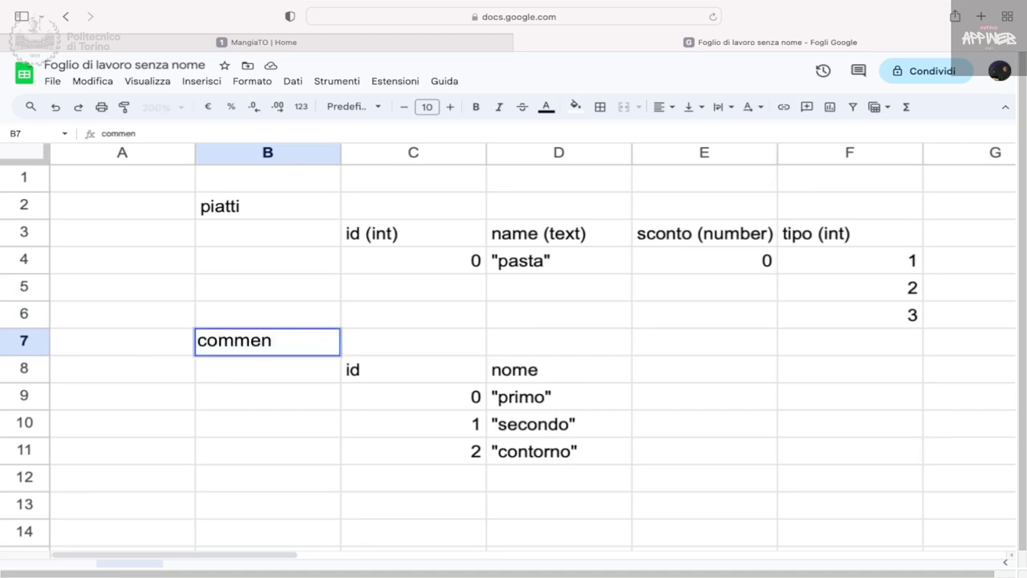
key("Return")
key("Right")
key("Right")
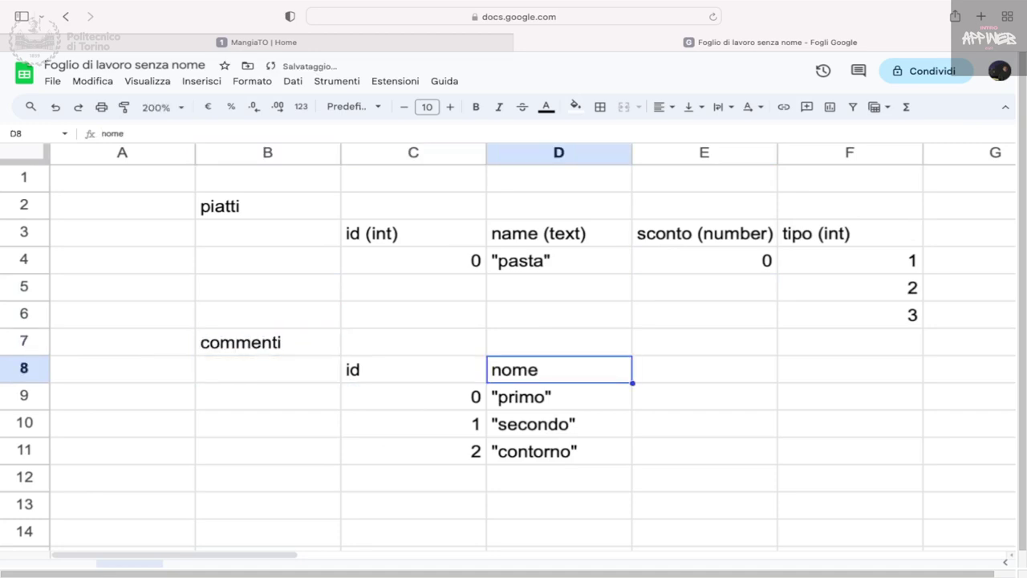
key("BackSpace")
left_click(875, 273)
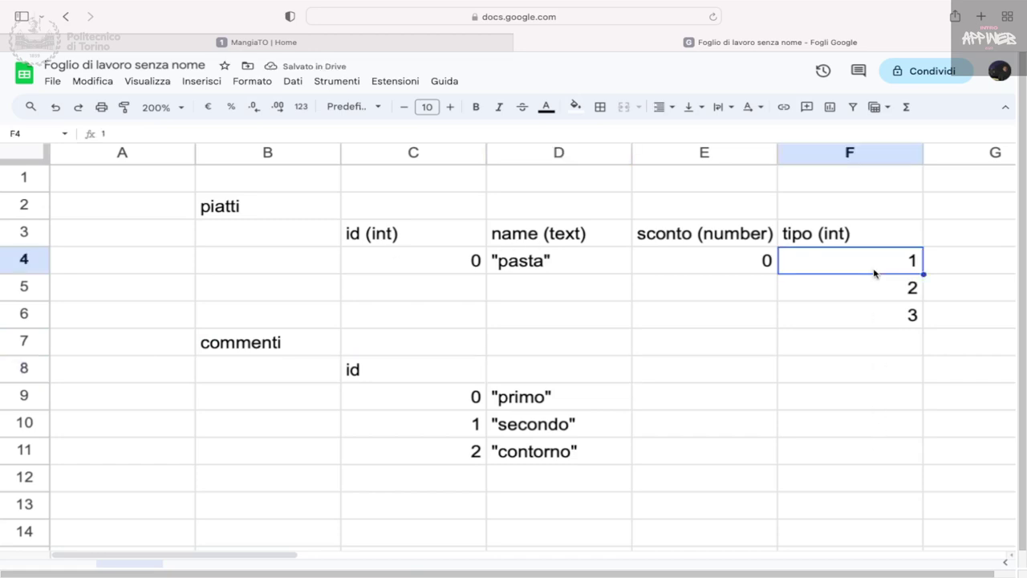
- Clear the tipo values in F5 and F6 and the leftover category rows in C10:D11
left_click(874, 285)
key("BackSpace")
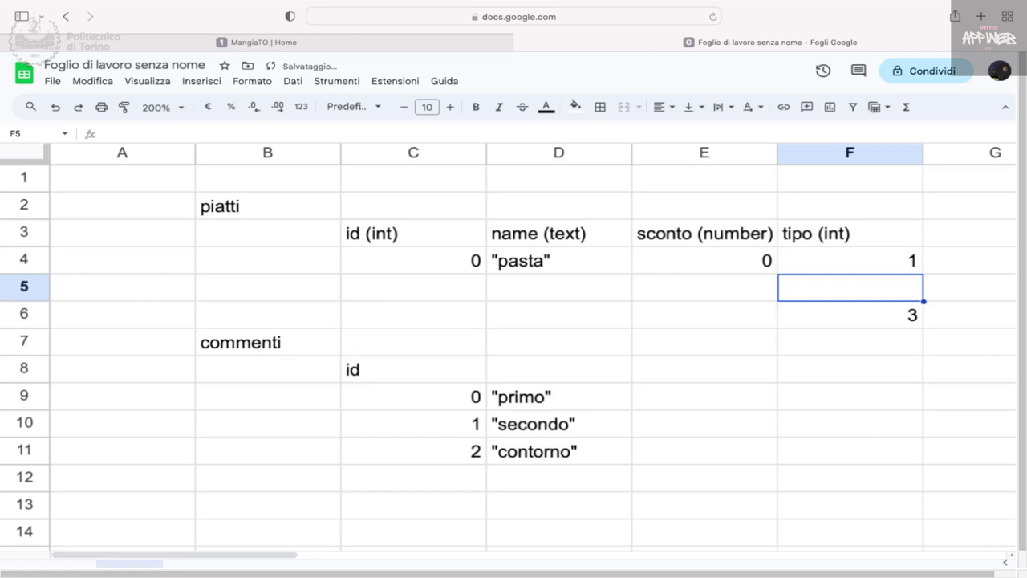
key("Down")
key("BackSpace")
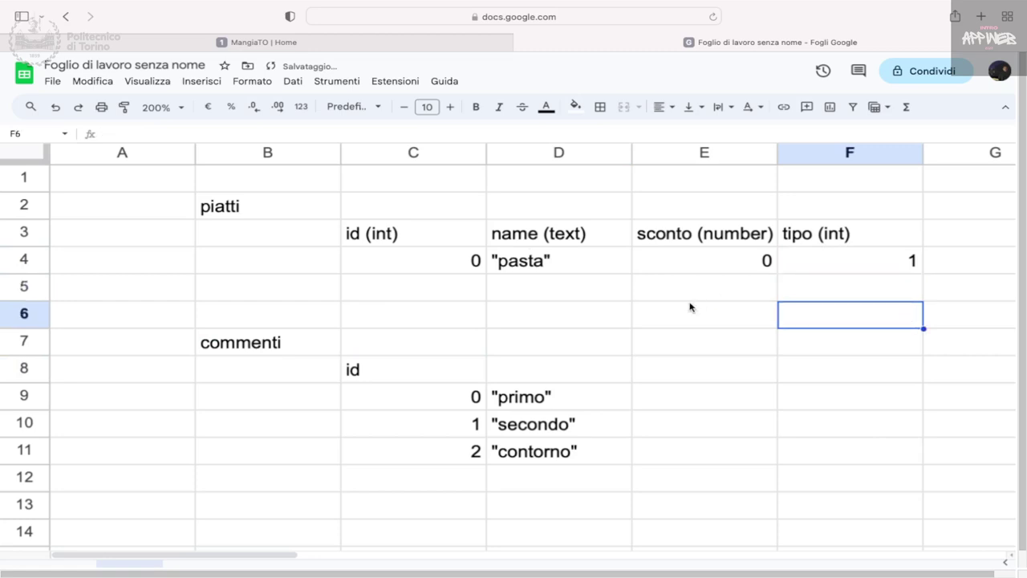
left_click_drag(474, 423, 562, 451)
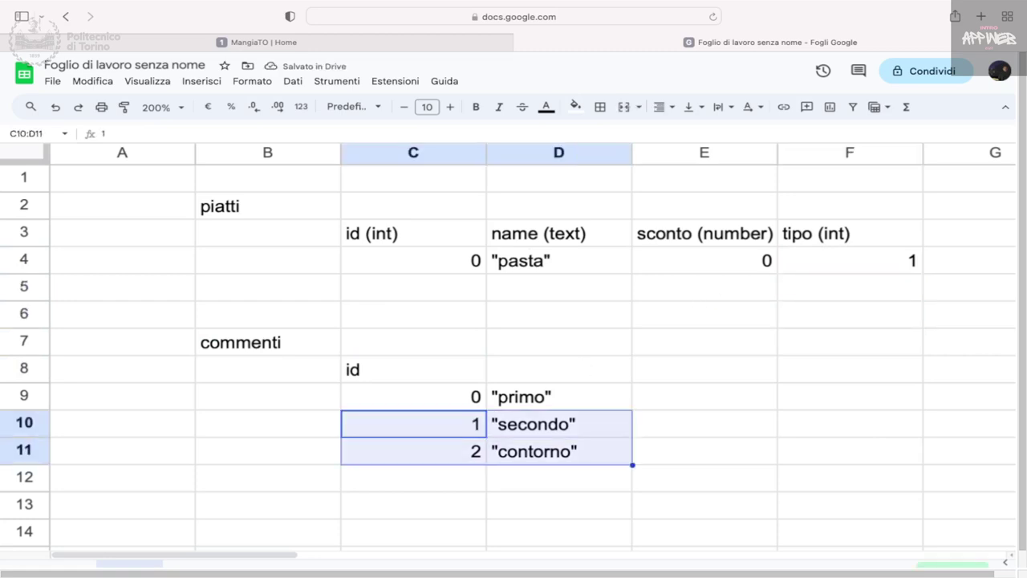
key("BackSpace")
- Enter testo_commento as the column header in D8 of the commenti table
key("Up")
key("Right")
key("Up")
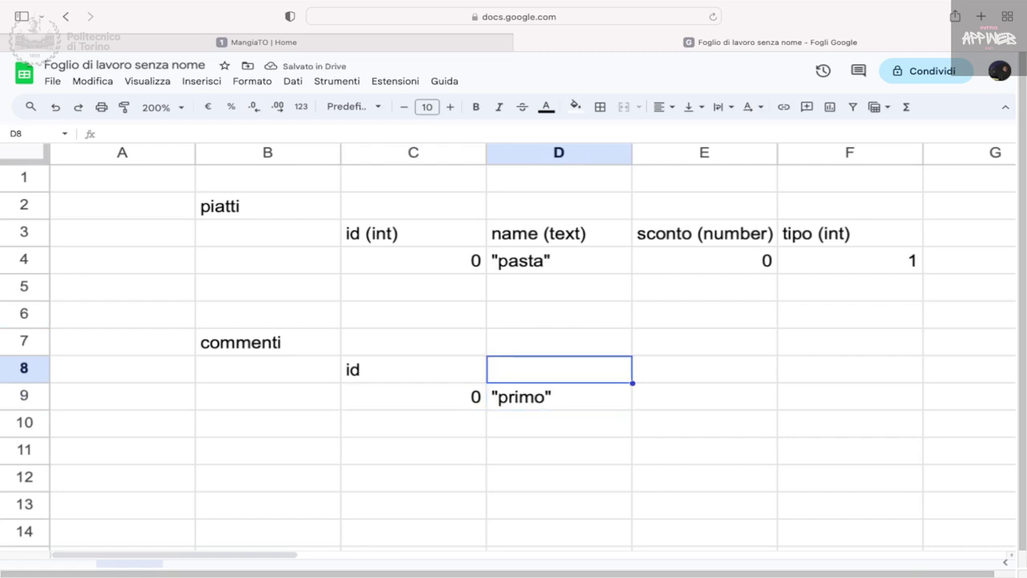
type("testto")
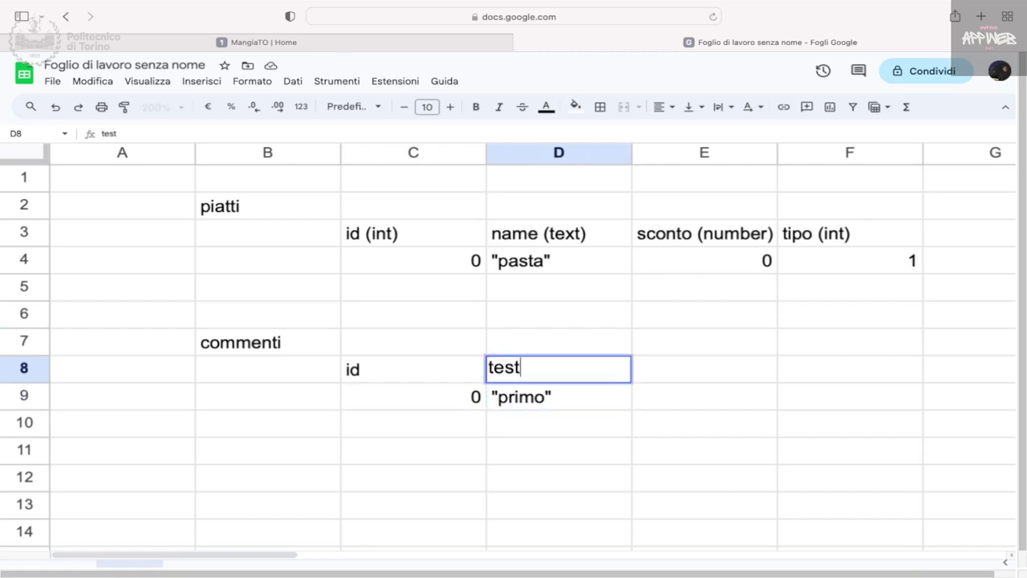
key("BackSpace")
key("BackSpace")
type("sci")
key("BackSpace")
key("BackSpace")
key("BackSpace")
type("o_commento")
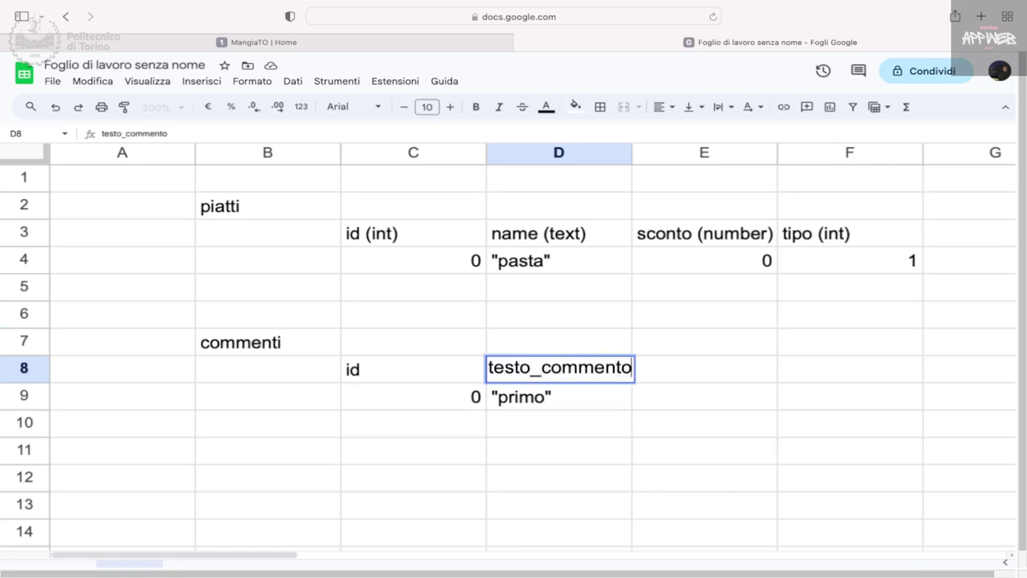
key("Tab")
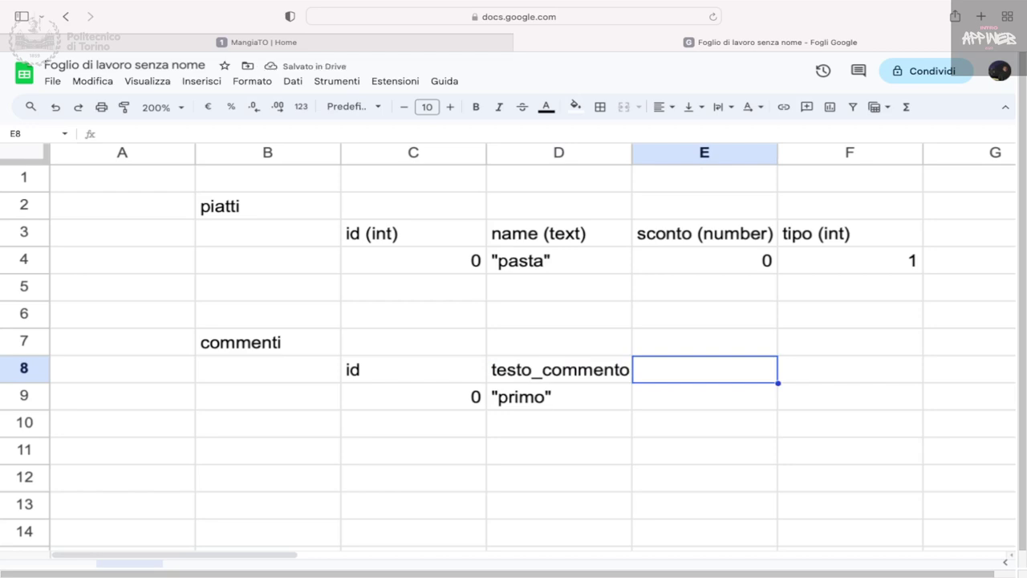
- Add the column headers foto in E8 and punti in F8 of the commenti table
type("im")
key("BackSpace")
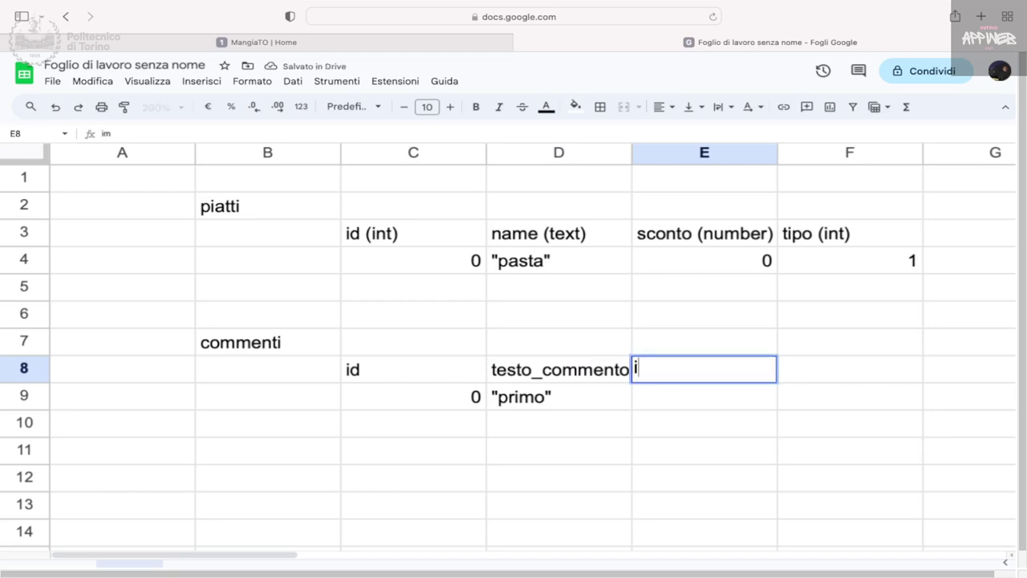
key("BackSpace")
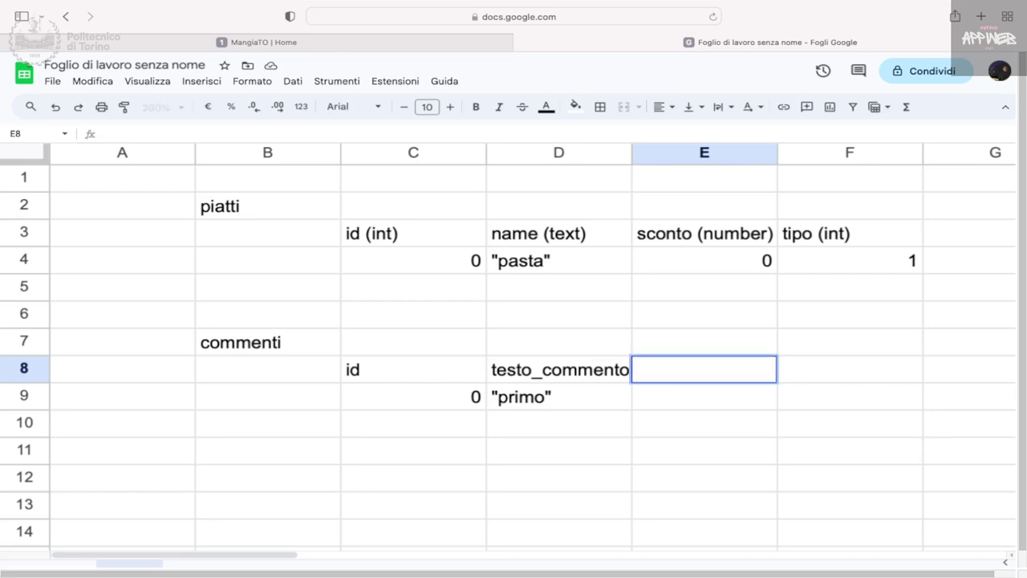
type("foto")
key("Tab")
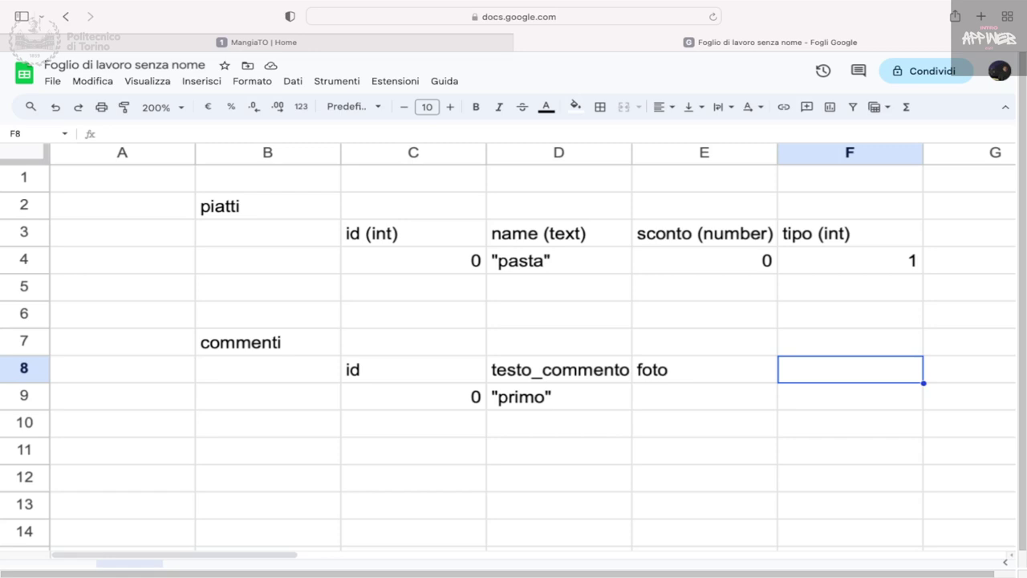
type("punti")
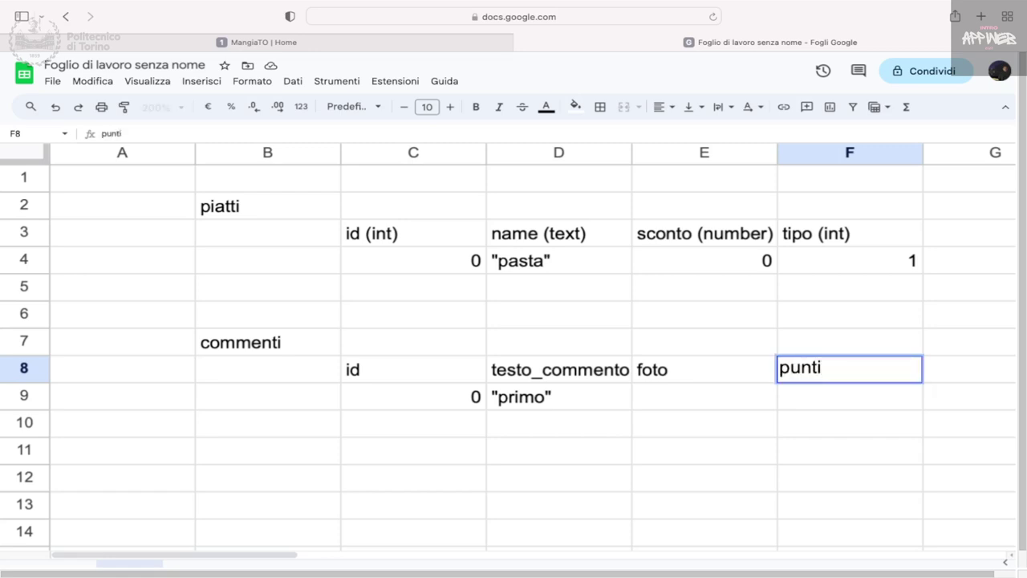
key("Tab")
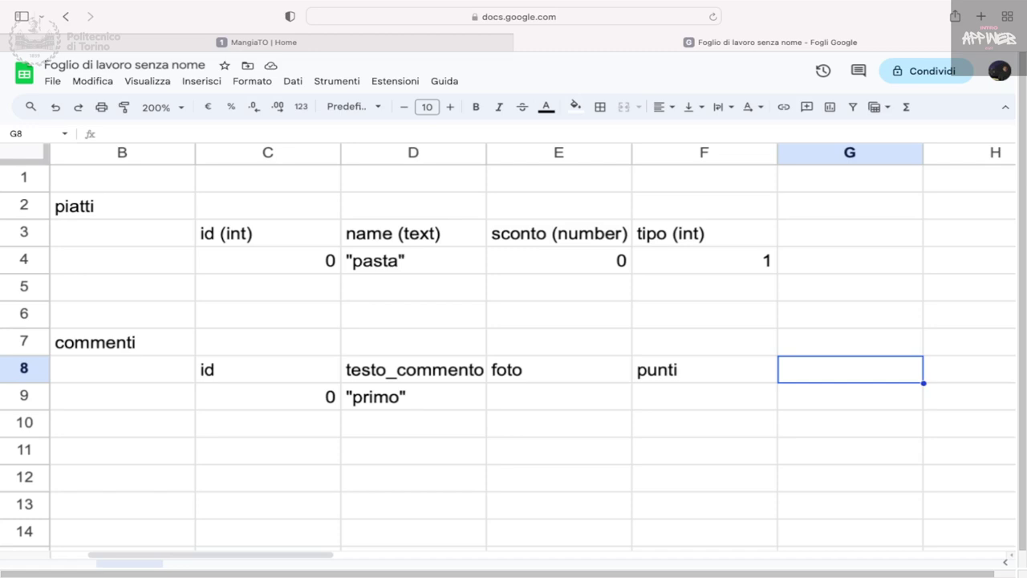
- Add utente as a column header in G8 of the commenti table
type("u")
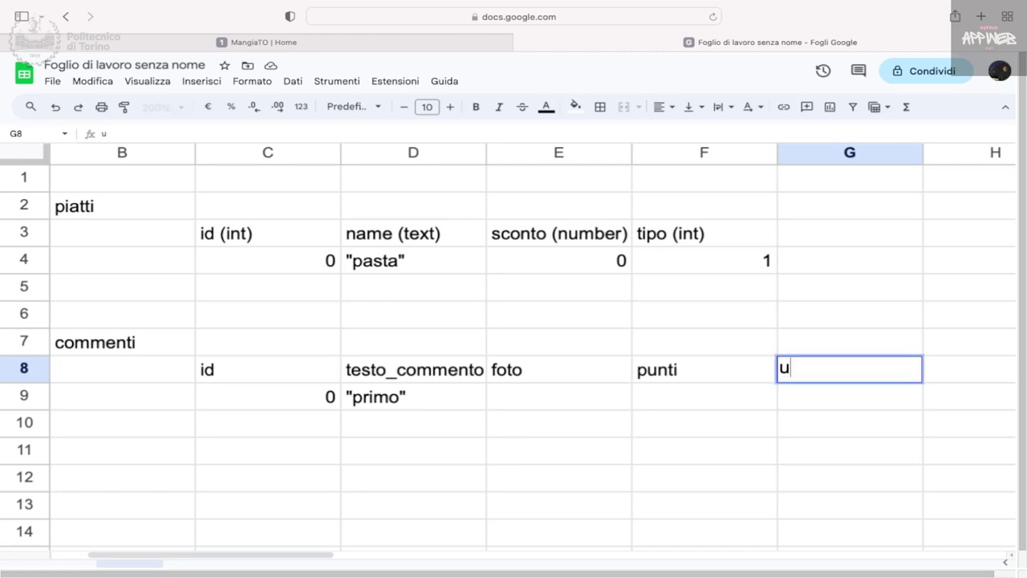
type("tent")
key("BackSpace")
type("nte")
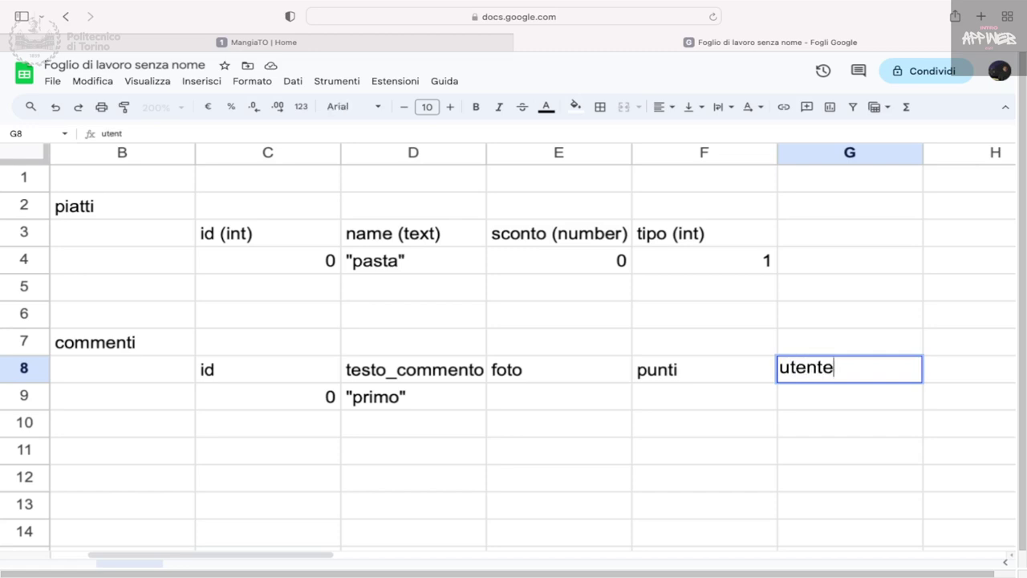
key("Tab")
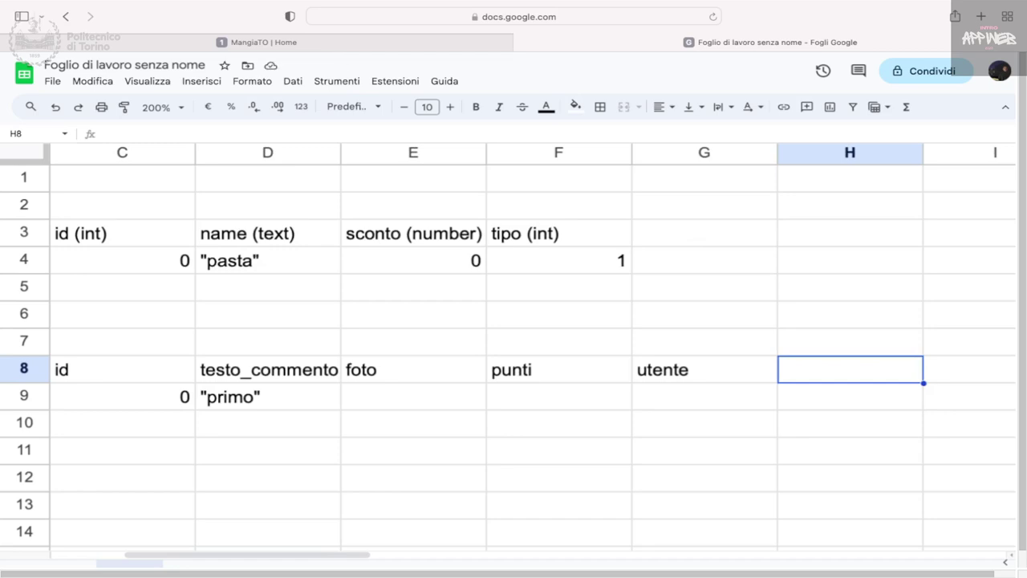
left_click(678, 394)
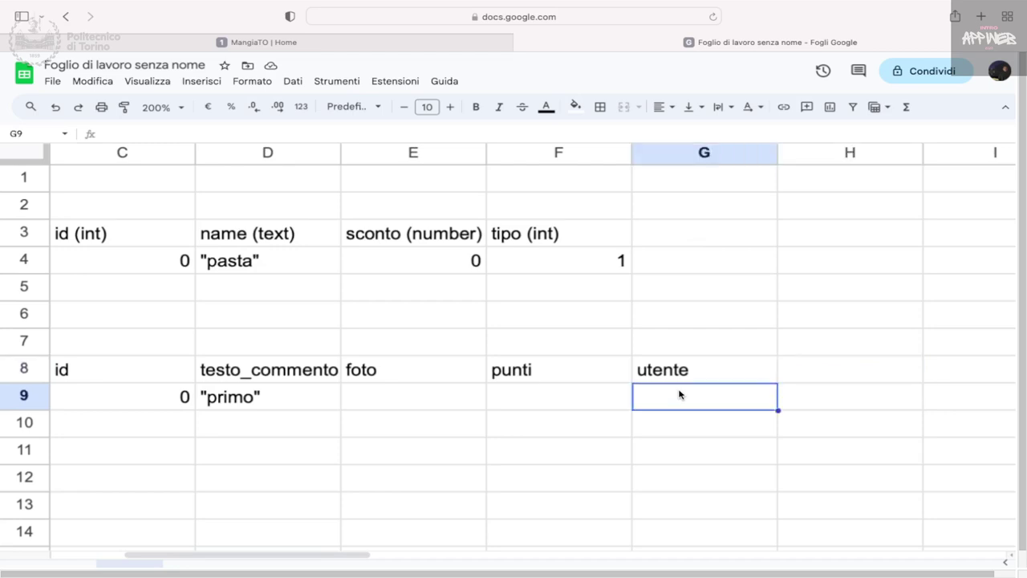
type("JUa")
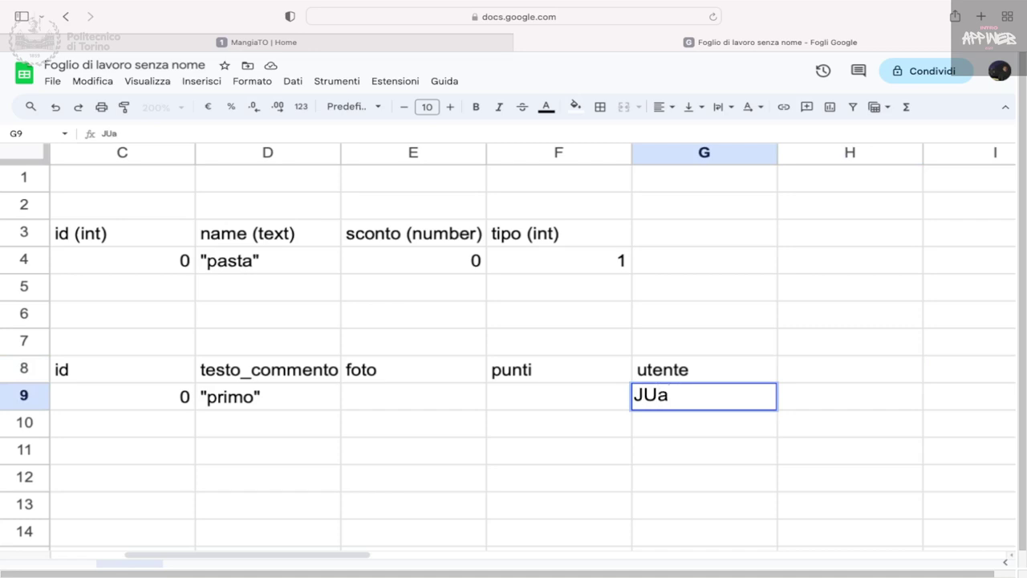
key("BackSpace")
key("BackSpace")
key("BackSpace")
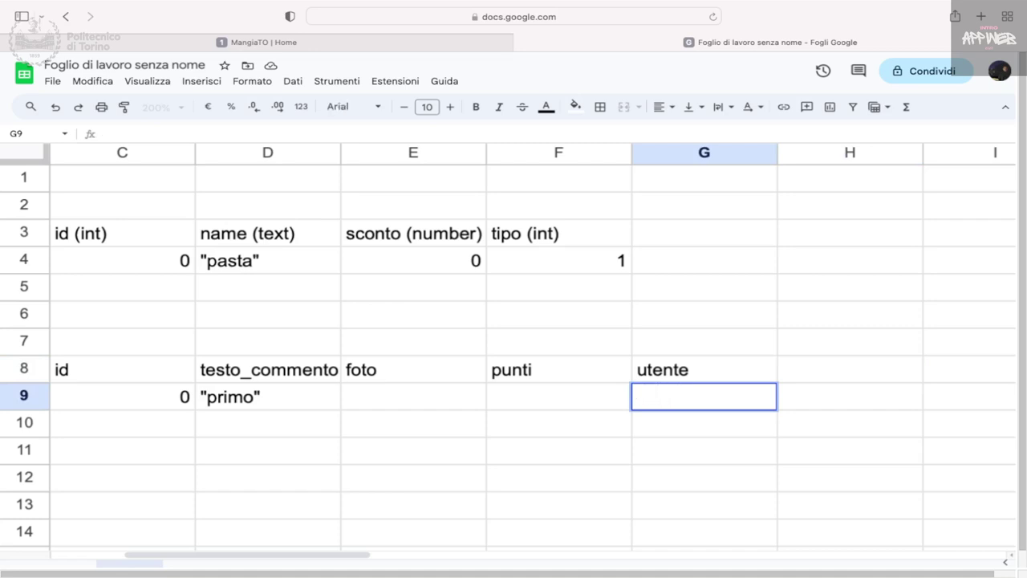
- Enter the sample image path "static/pasta.png", including the quotation marks, under foto in E9
left_click(434, 409)
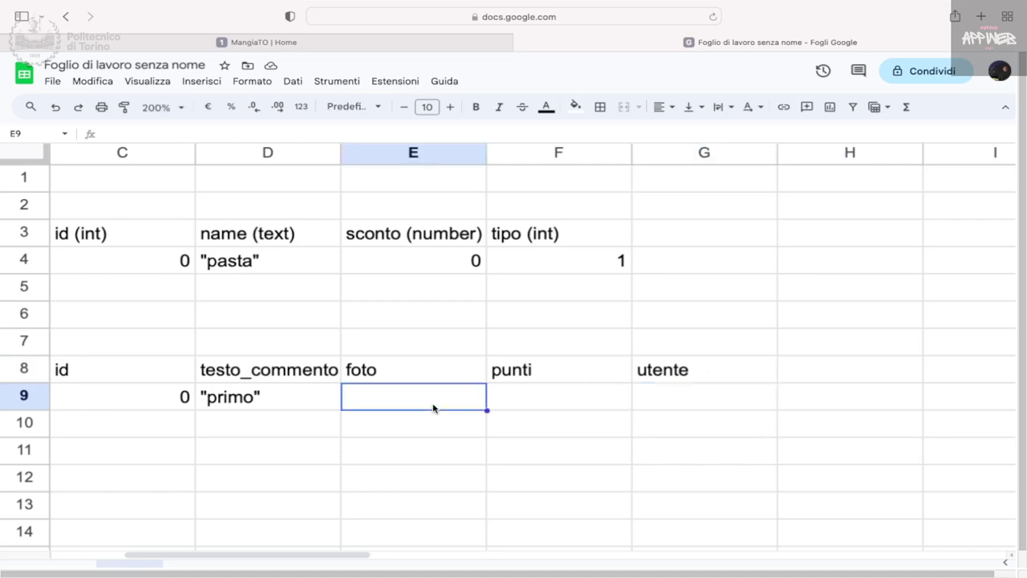
left_click(390, 370)
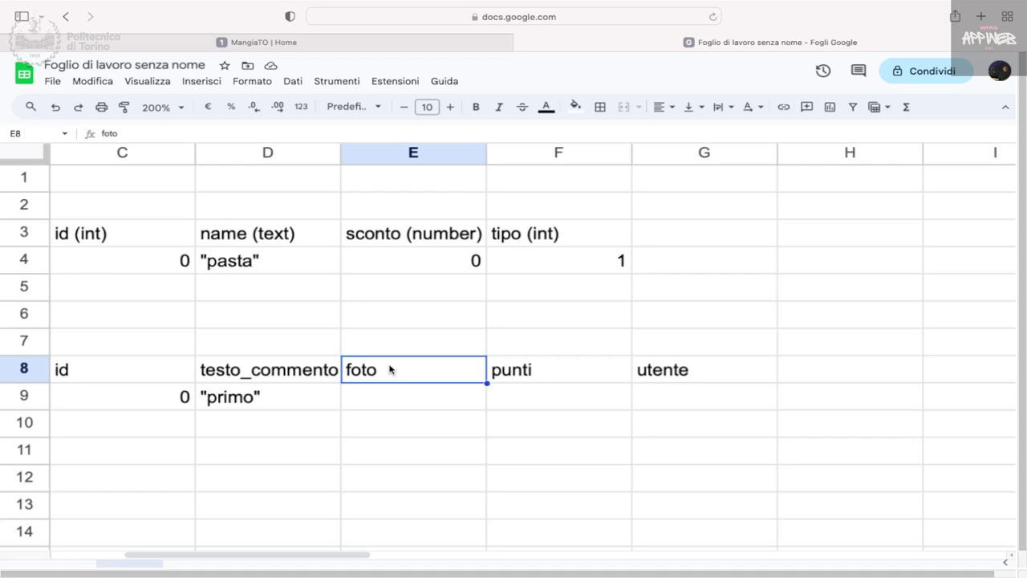
key("Return")
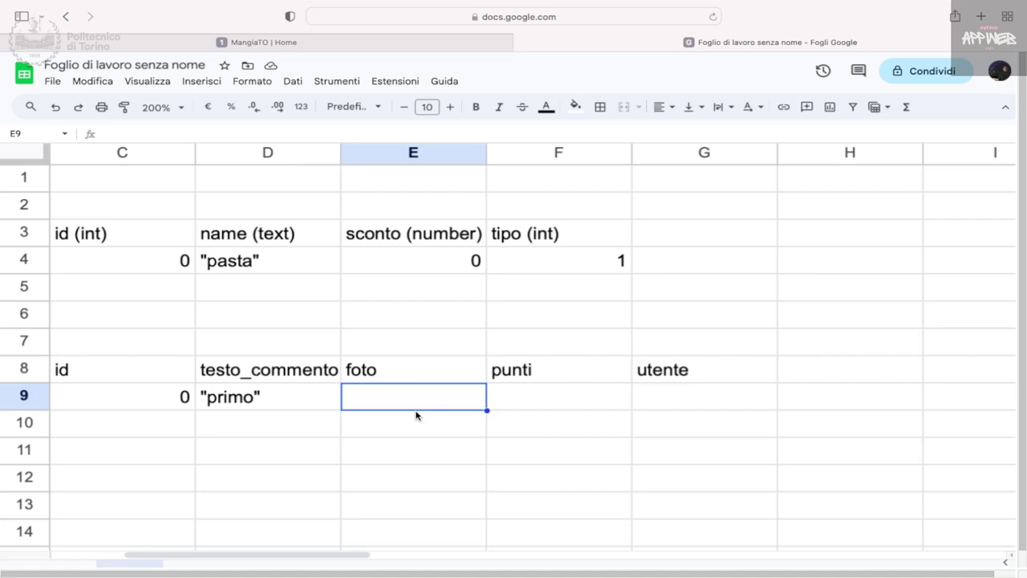
type("\"")
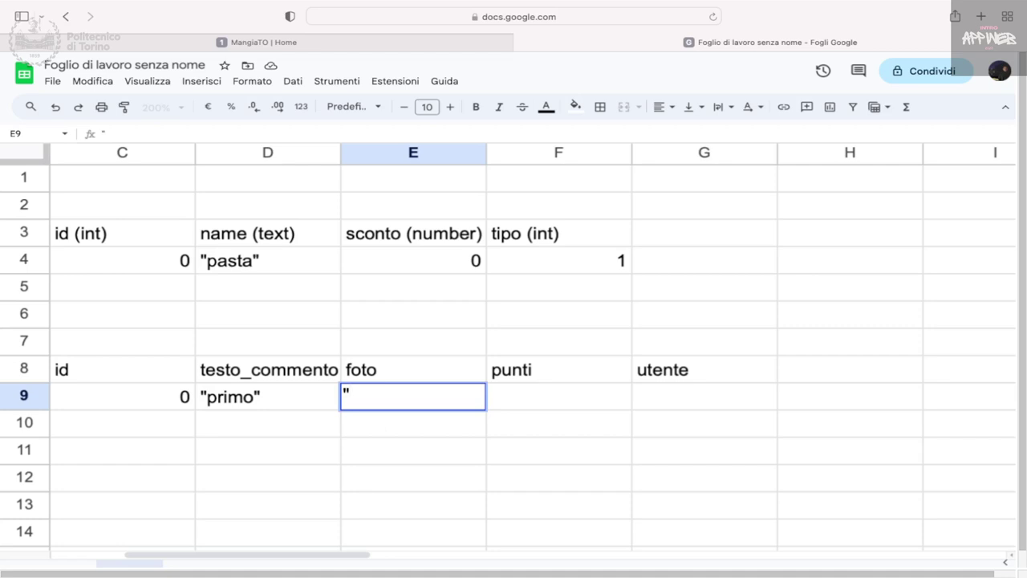
type("static")
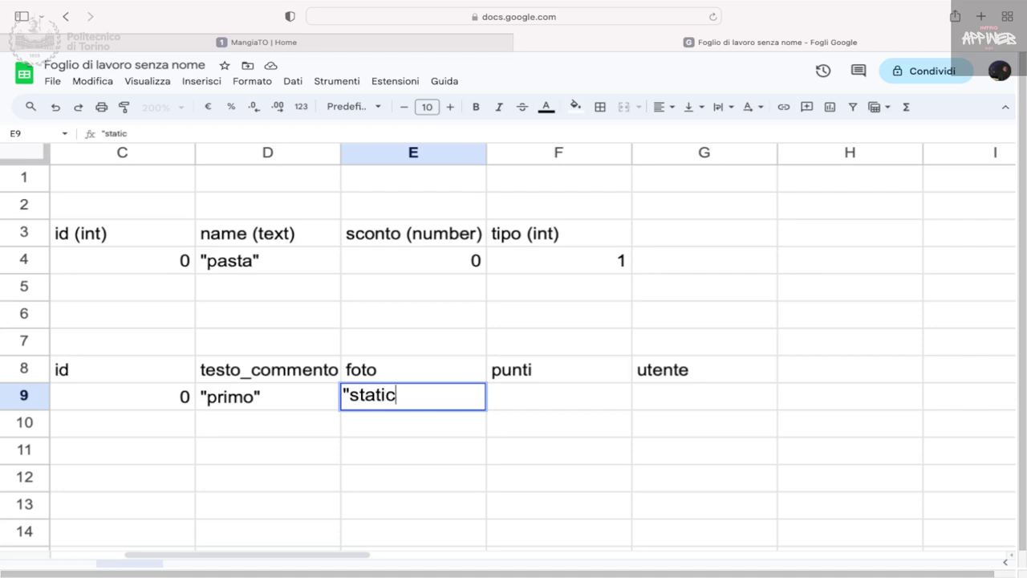
type("/pasta.")
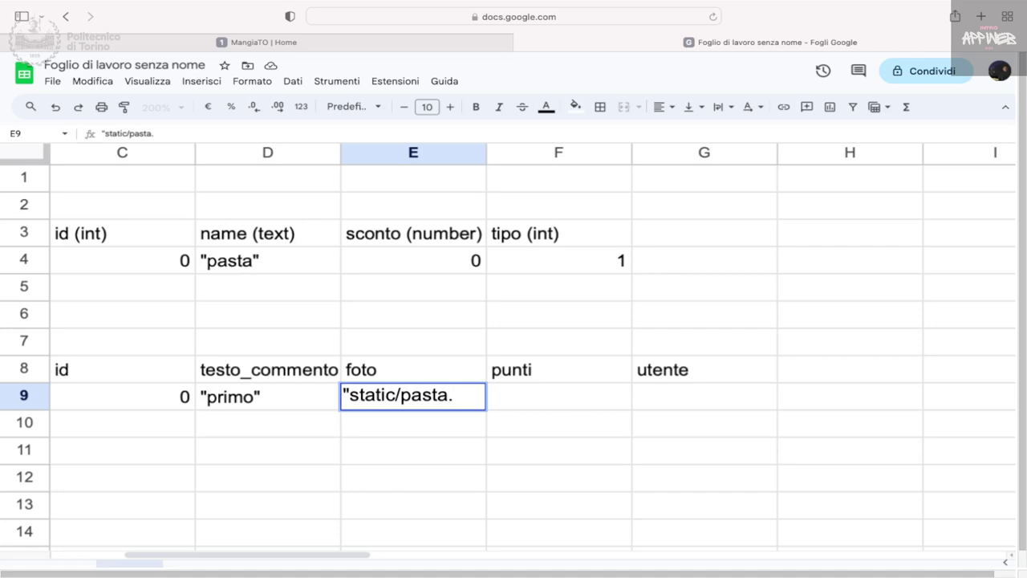
type("png\"")
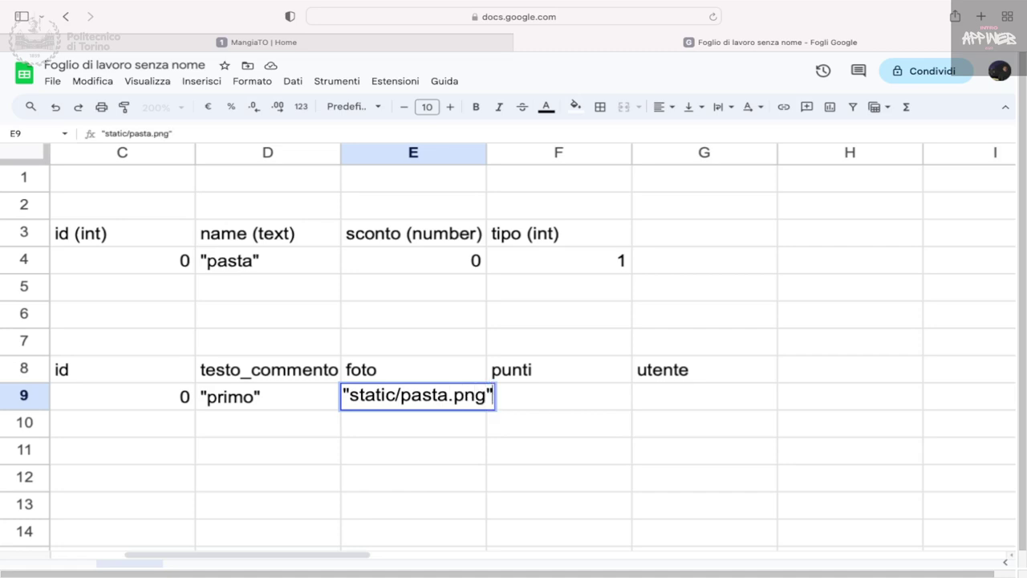
key("Tab")
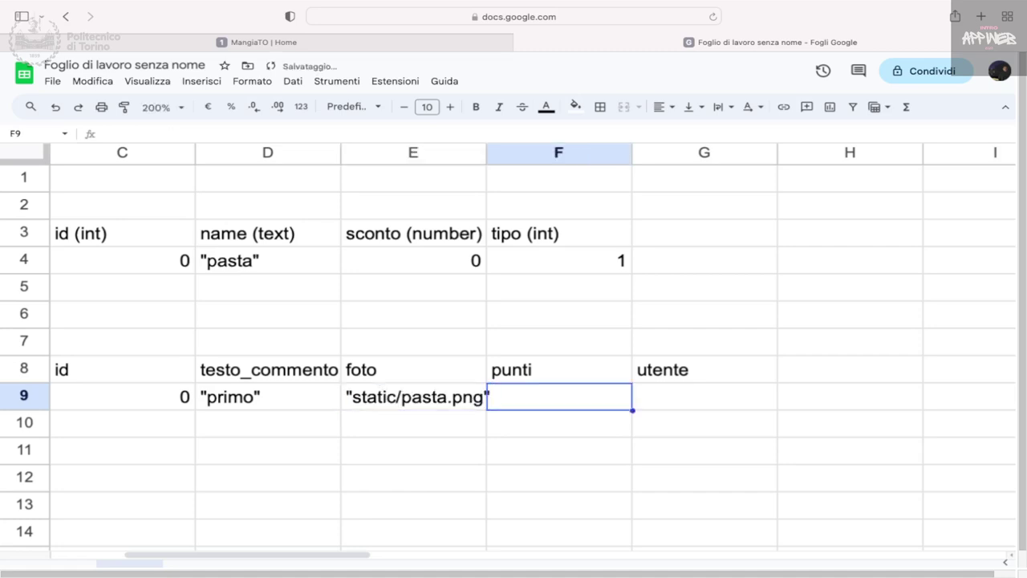
- Review the foto, punti and utente columns of the commenti table, checking each header and its value cell
left_click(413, 396)
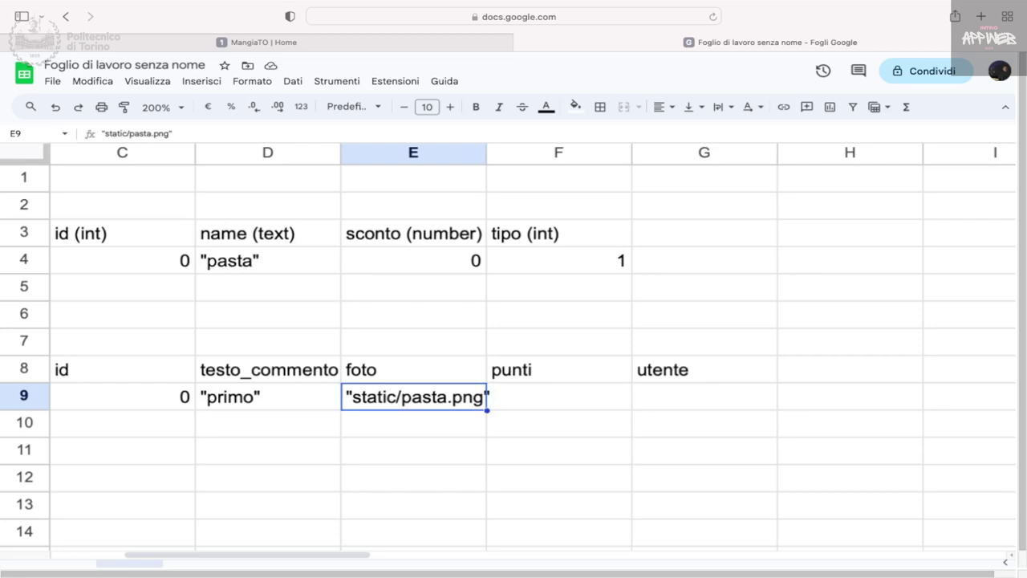
left_click(558, 396)
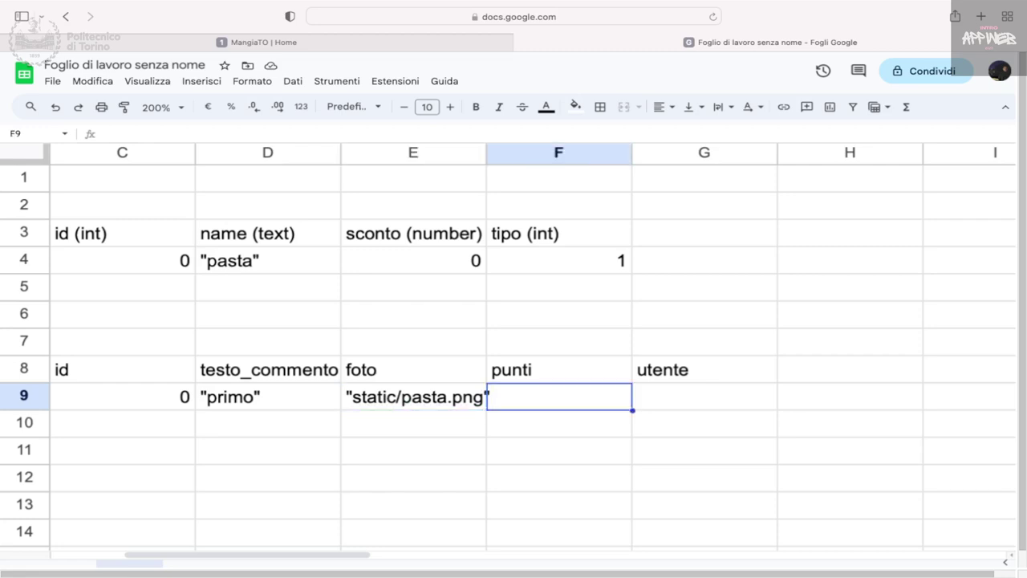
left_click(558, 369)
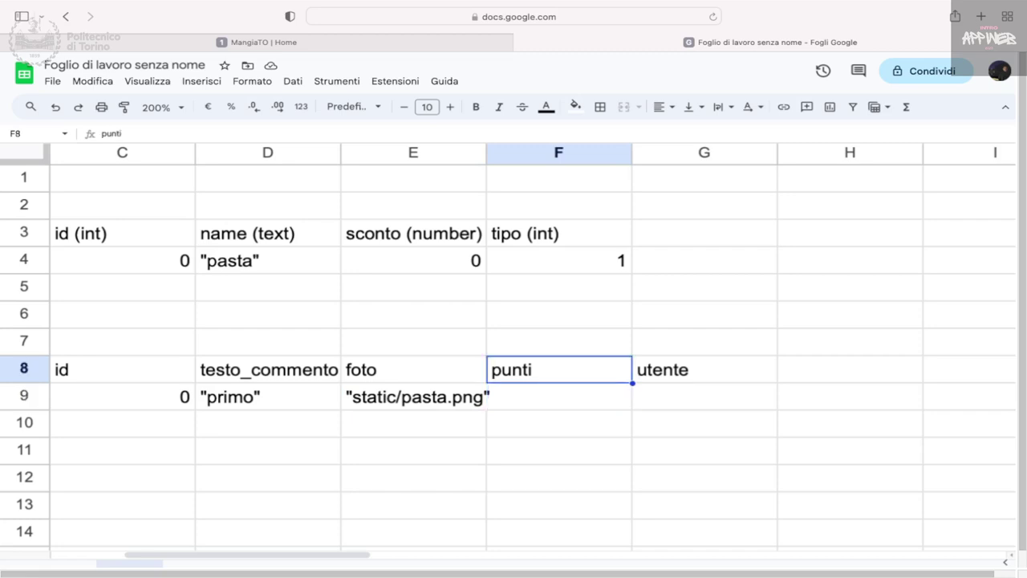
left_click(704, 369)
left_click(558, 396)
left_click(703, 396)
left_click(704, 369)
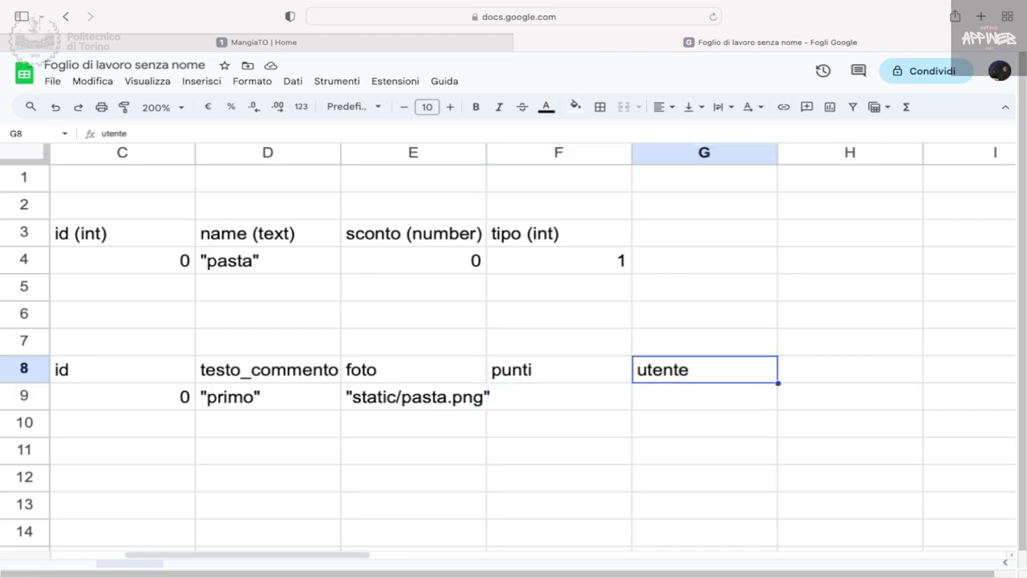
left_click(704, 396)
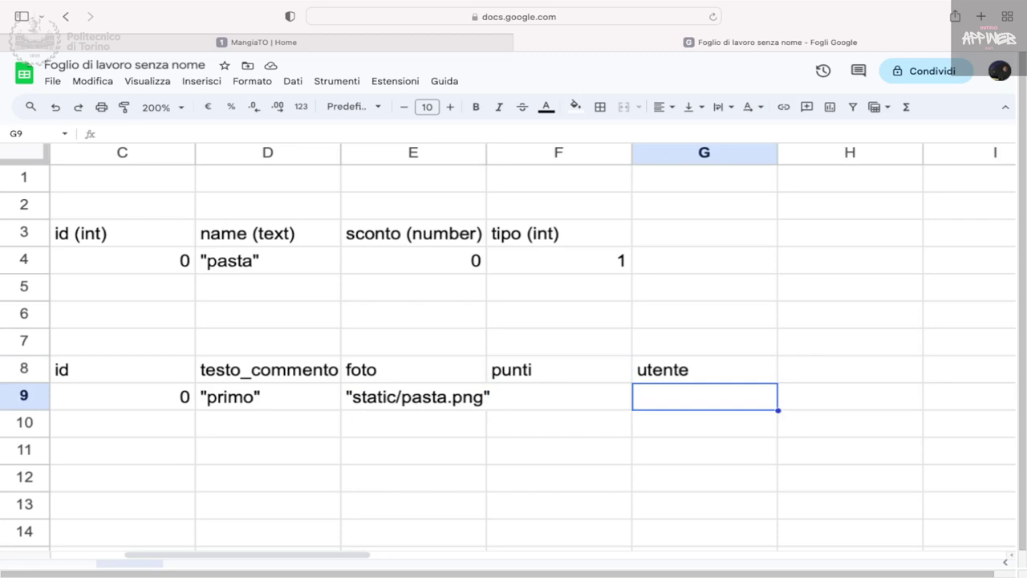
- Remove the utente header from G8 and select the empty punti cell F9
left_click(704, 369)
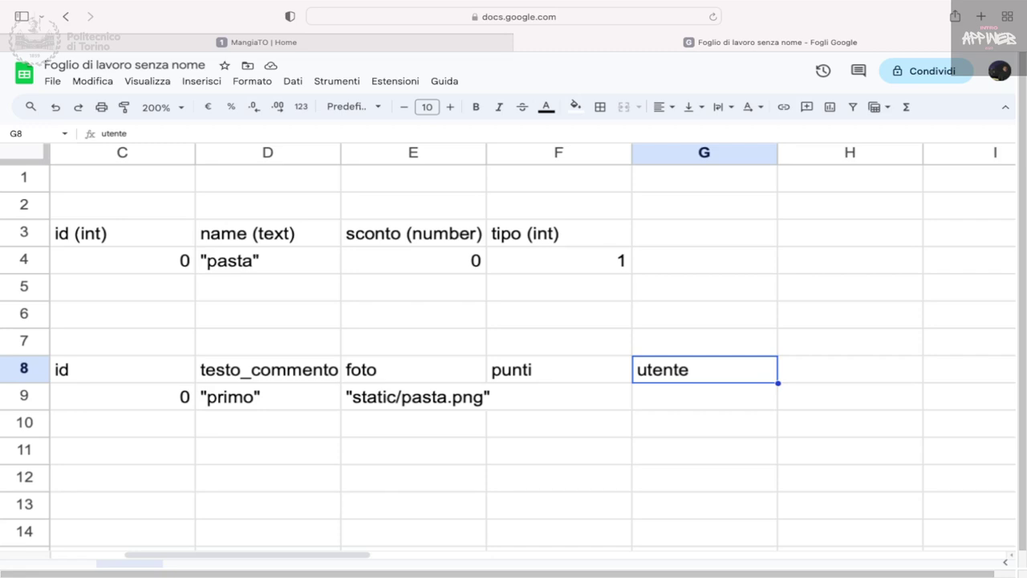
key("Delete")
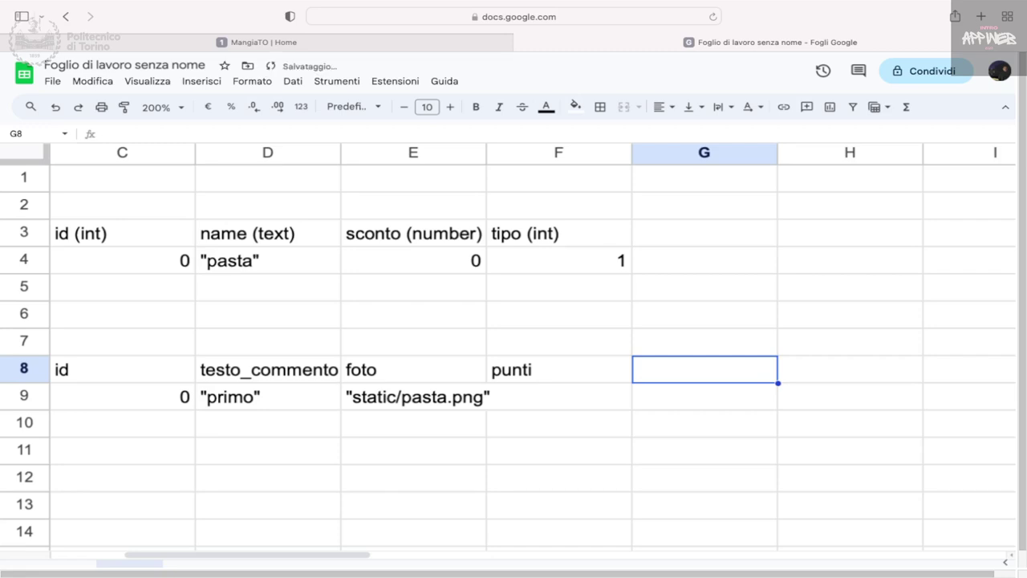
left_click(558, 369)
left_click(558, 396)
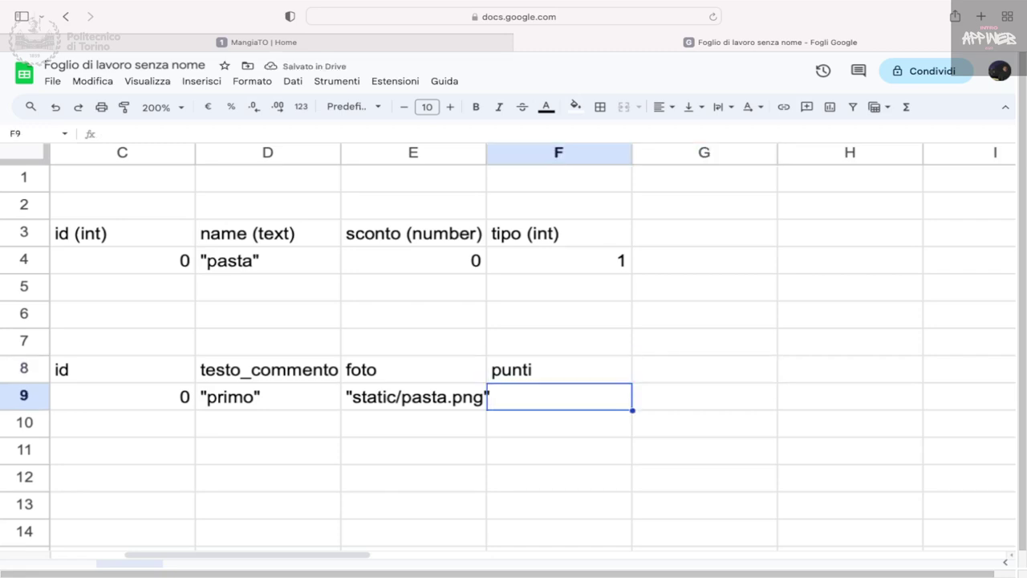
scroll(513, 345, "left", 4)
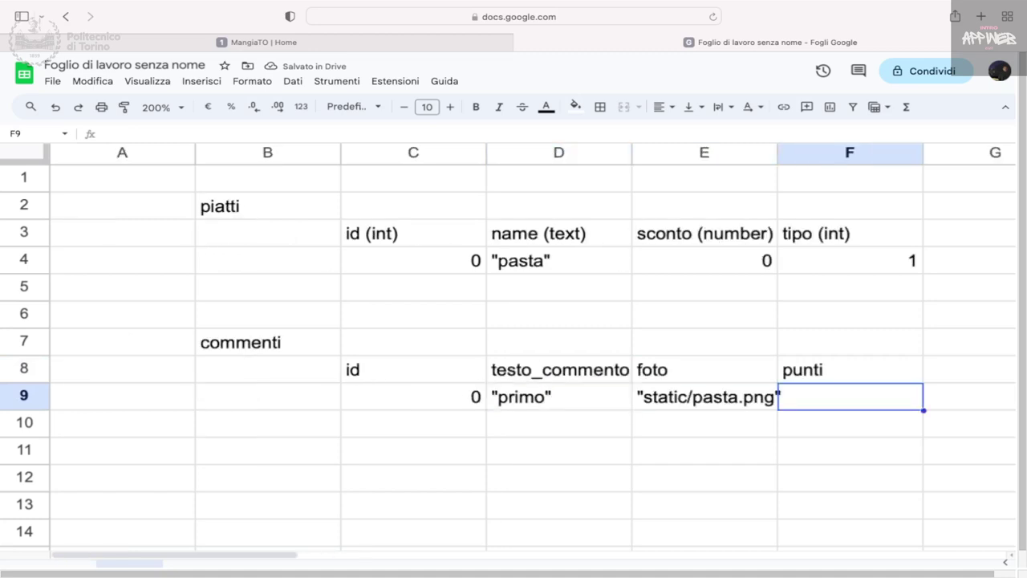
- Enter 4 under punti in F9 and move back to the commenti title cell
type("4")
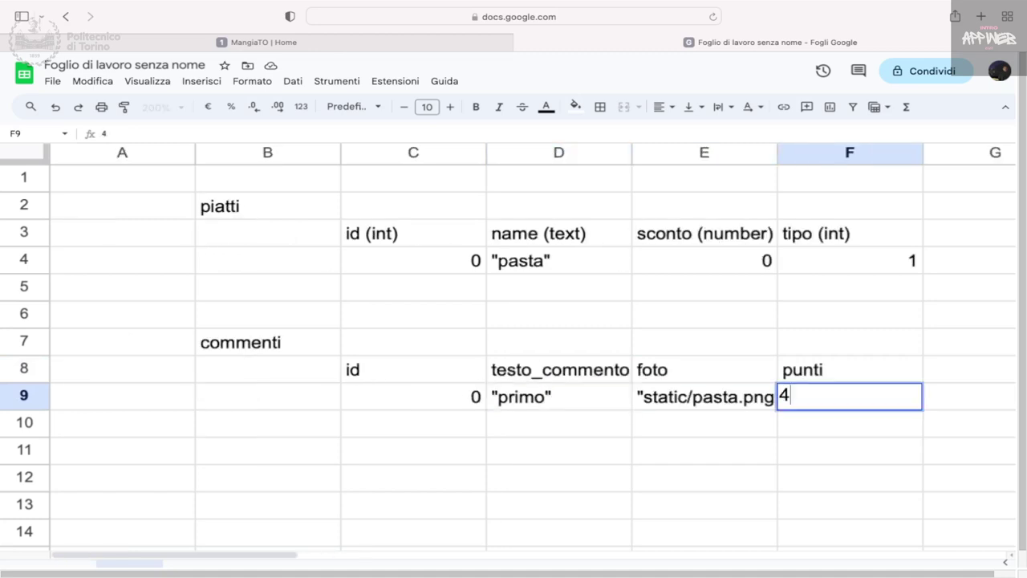
left_click(705, 396)
key("Left")
key("Left")
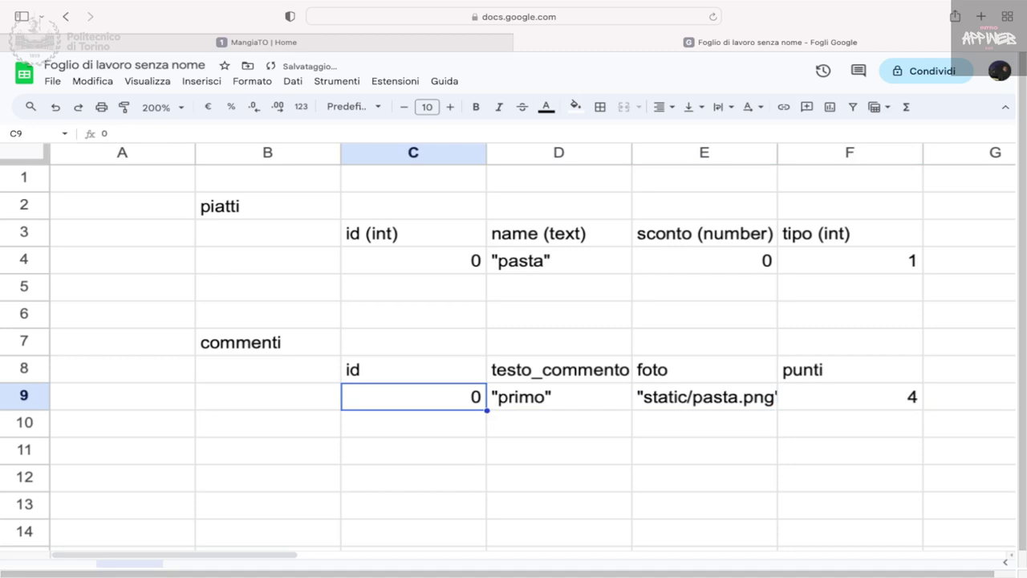
key("Up")
key("Up")
key("Left")
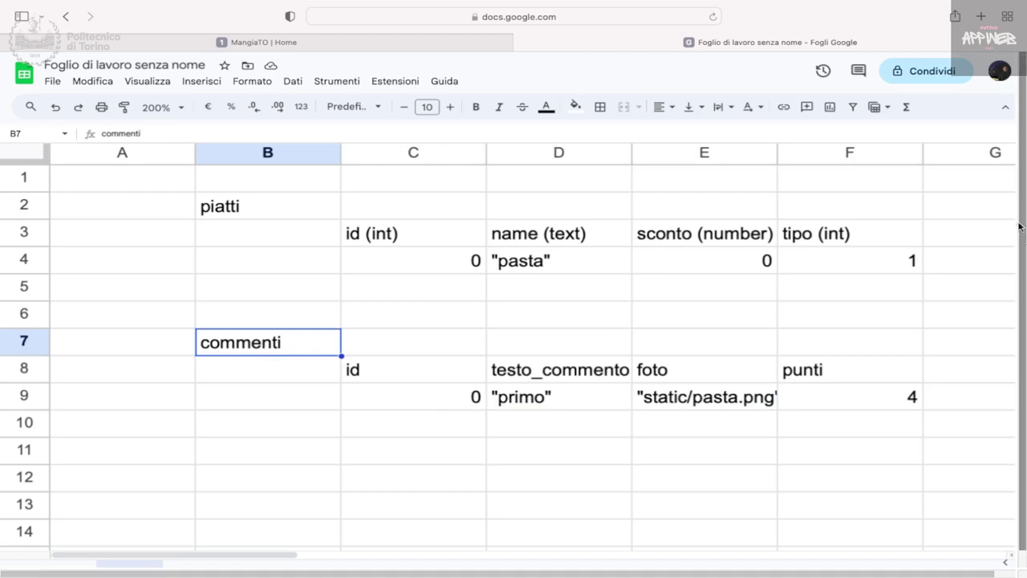
- Add a piatto column header in G8 of the commenti table and enter 0 below it in G9
scroll(902, 254, "right", 4)
scroll(902, 253, "right", 2)
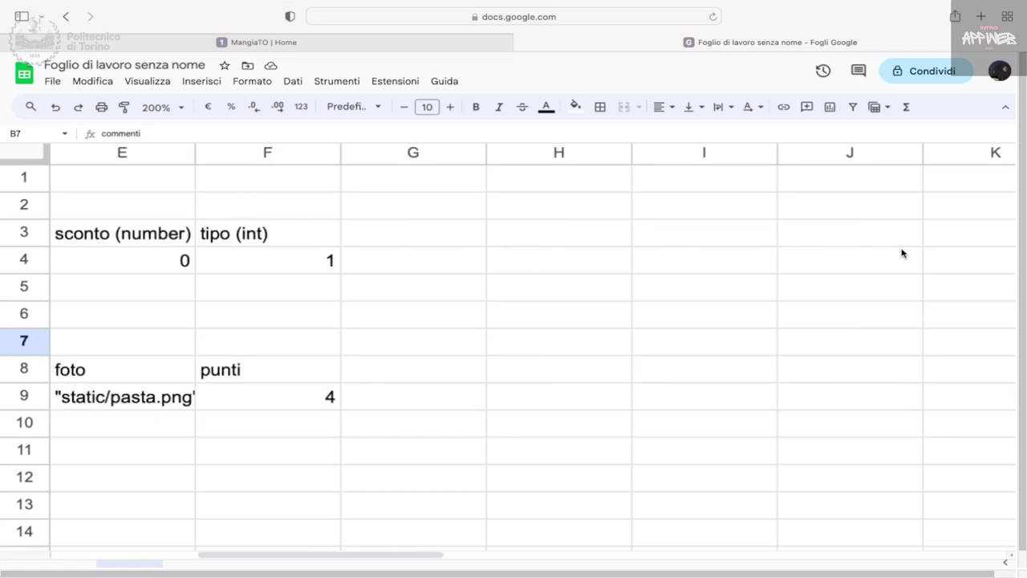
scroll(902, 253, "left", 3)
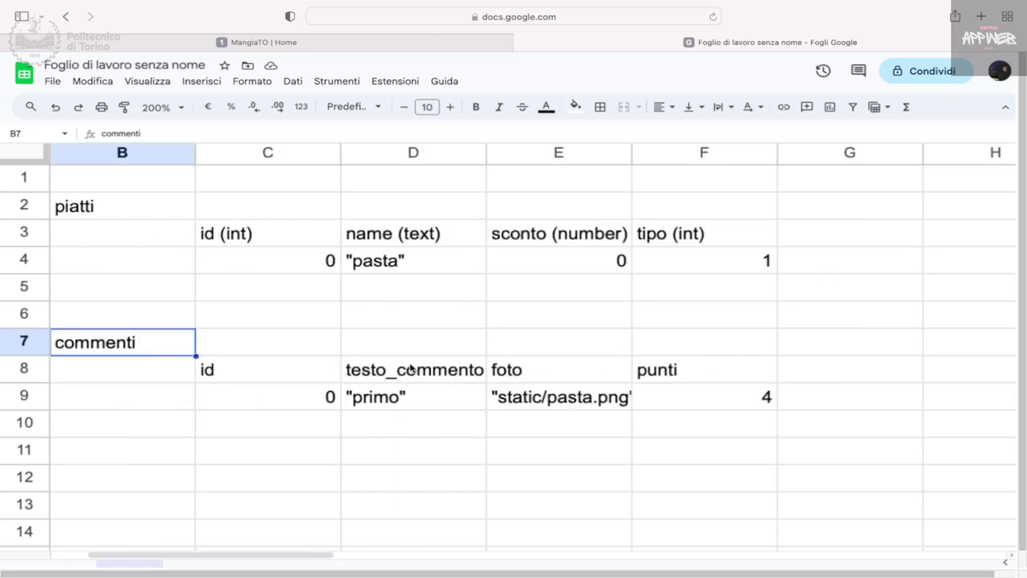
scroll(349, 362, "left", 1)
scroll(349, 362, "right", 2)
scroll(350, 363, "left", 2)
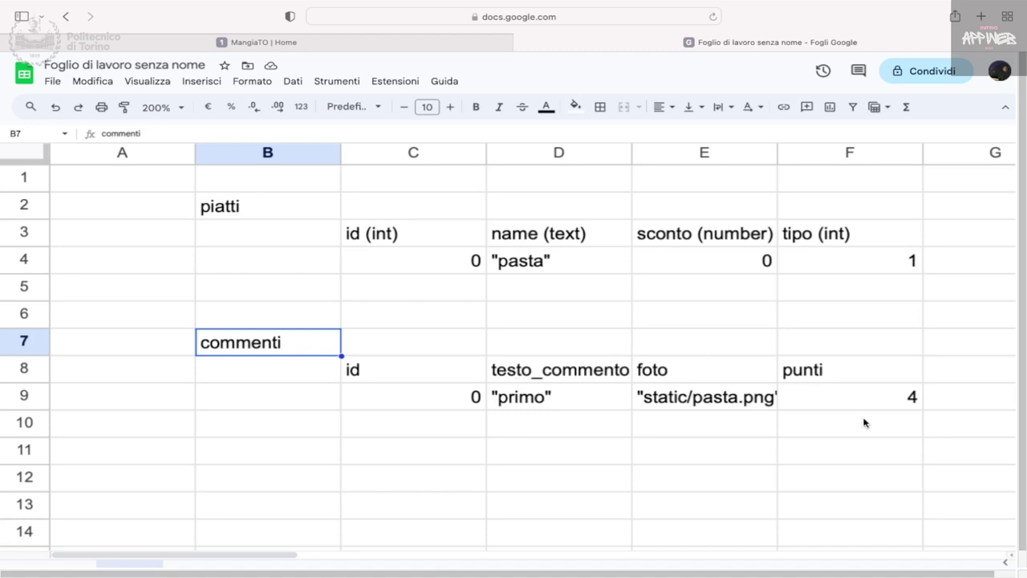
scroll(859, 420, "right", 2)
left_click(830, 381)
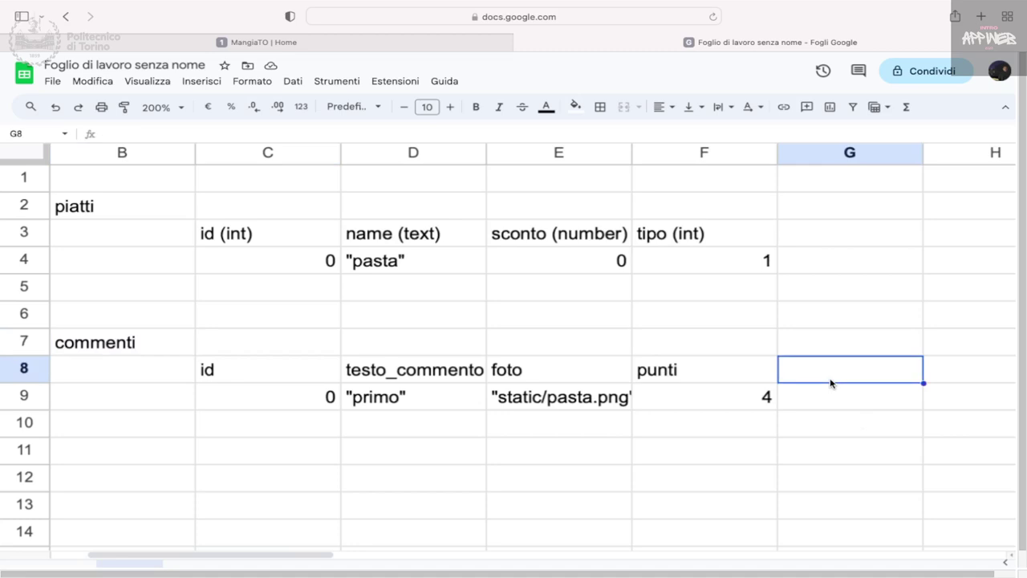
type("piatt")
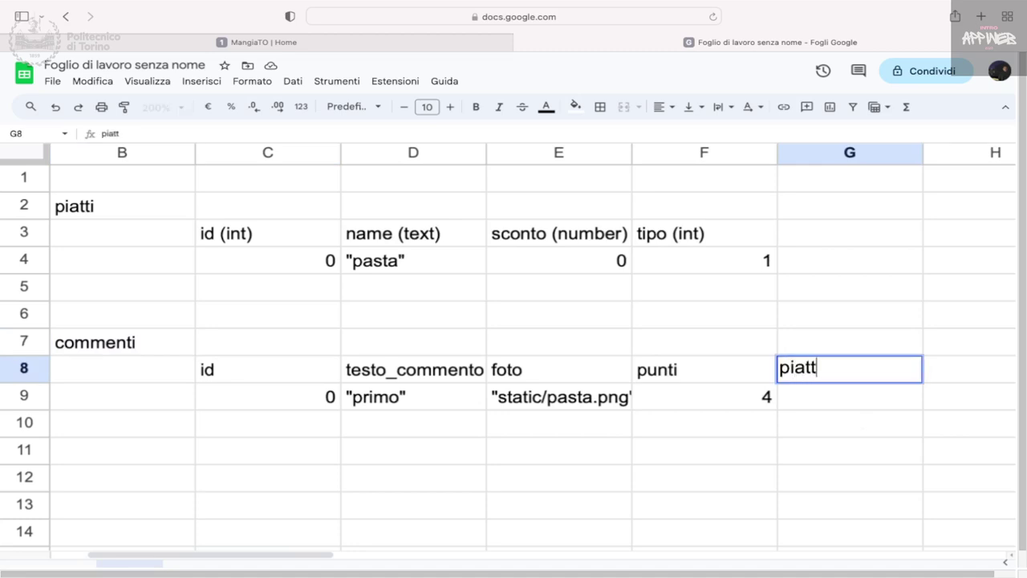
type("o")
key("Return")
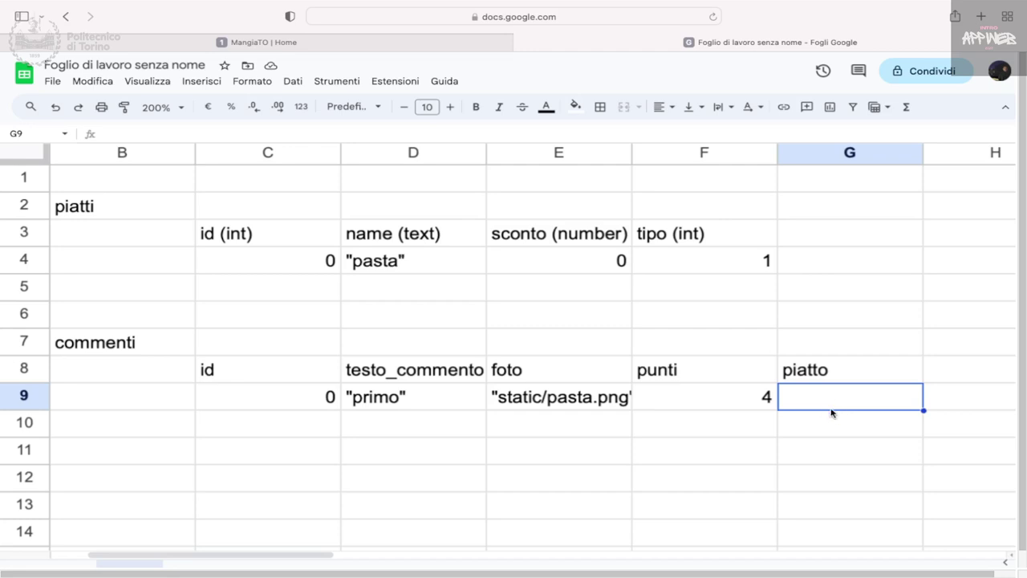
type("0")
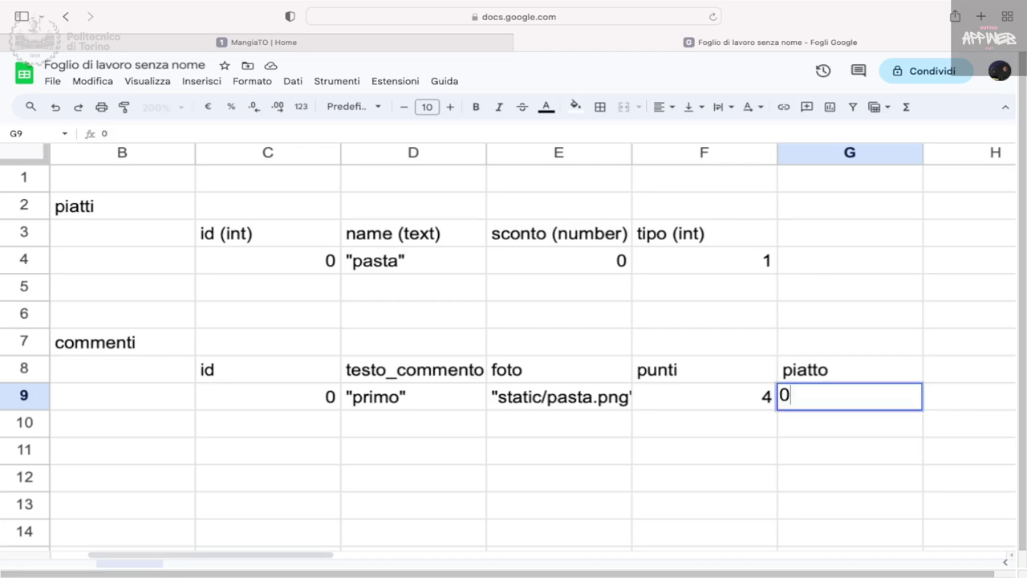
key("Tab")
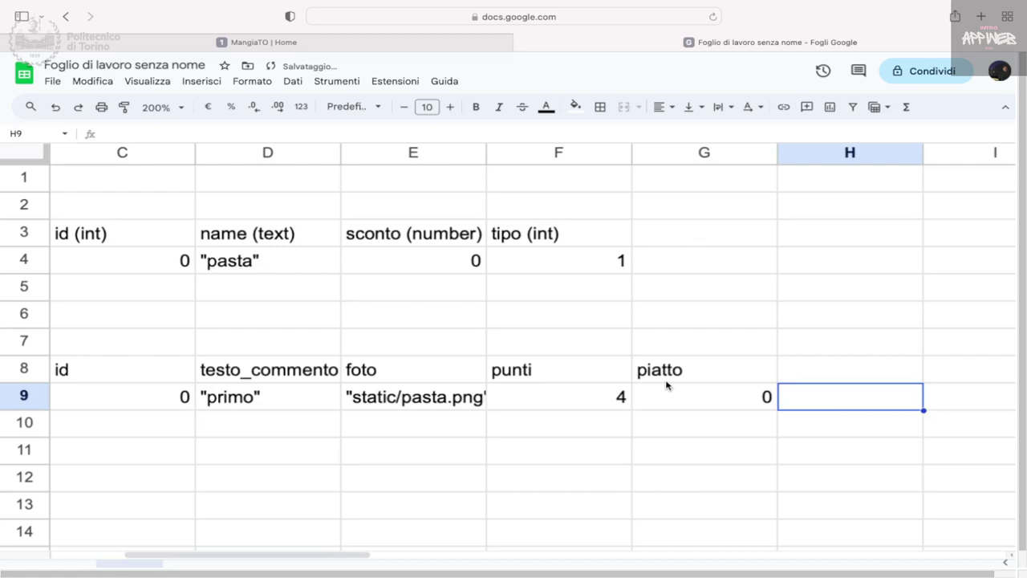
- Enter 3 as a second id in C5 of the piatti table
scroll(680, 396, "left", 3)
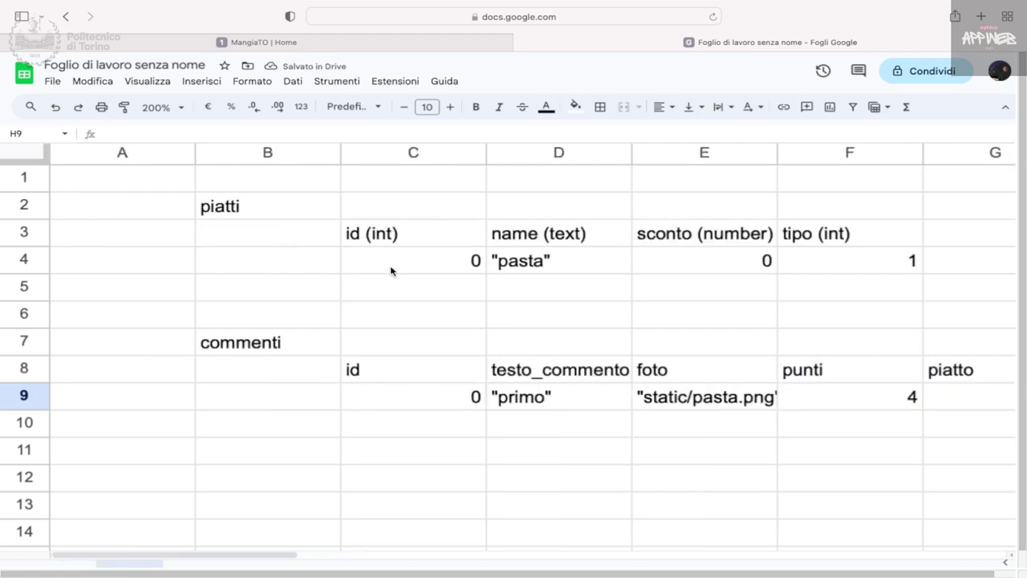
left_click(406, 294)
type("3")
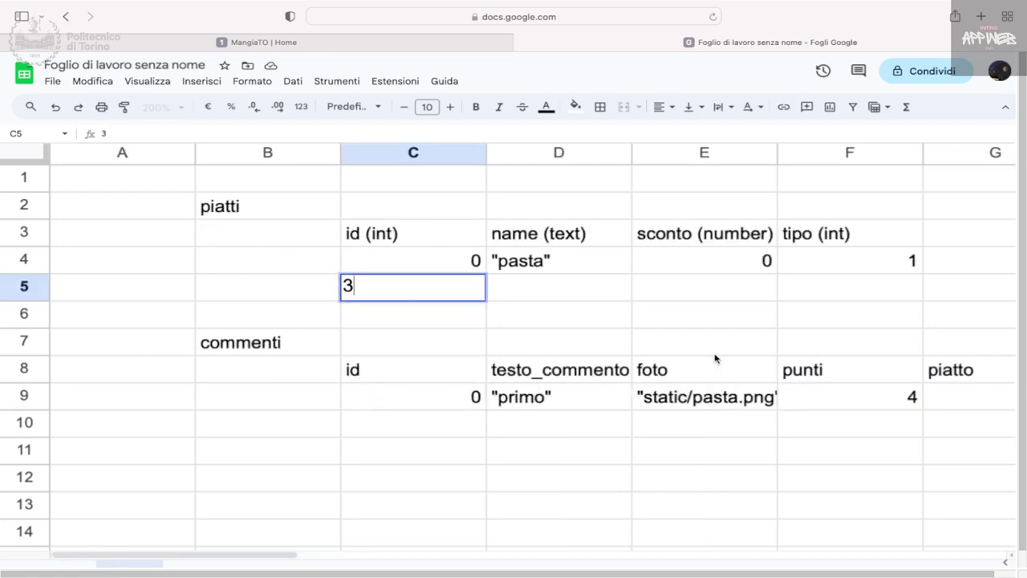
scroll(966, 400, "right", 2)
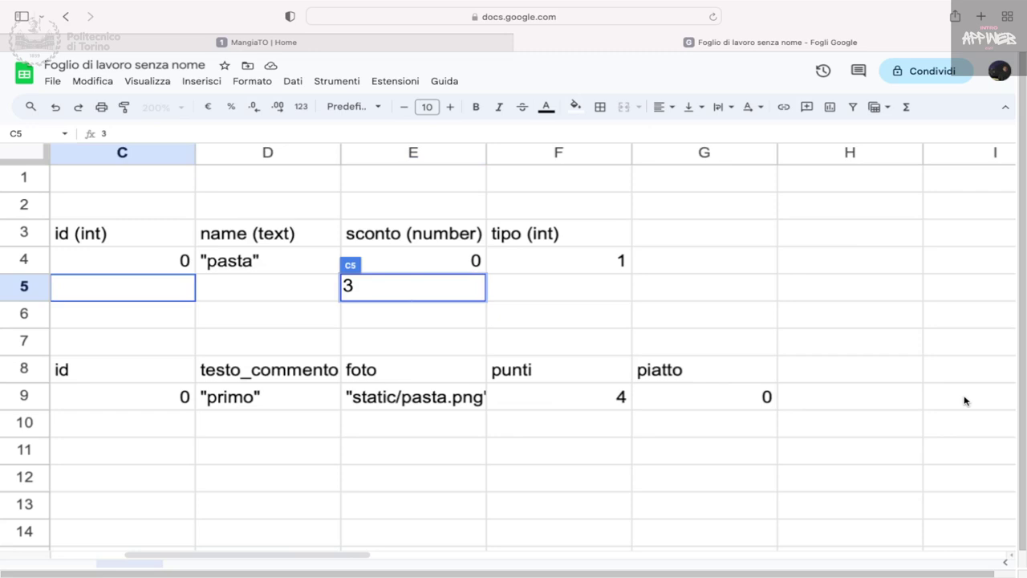
- Set the piatto value of the sample comment in G9 to 3
left_click(726, 406)
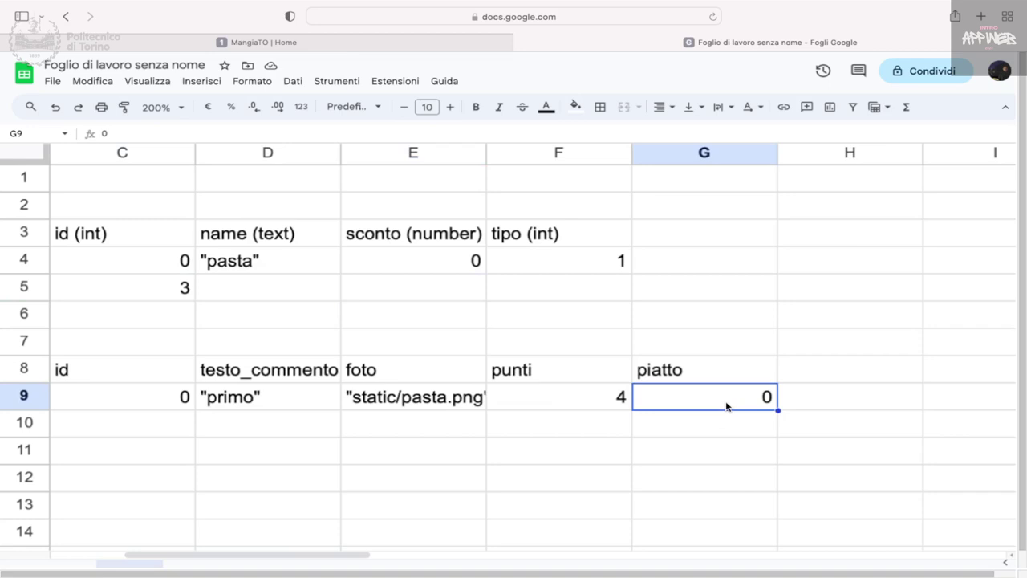
type("3")
key("Tab")
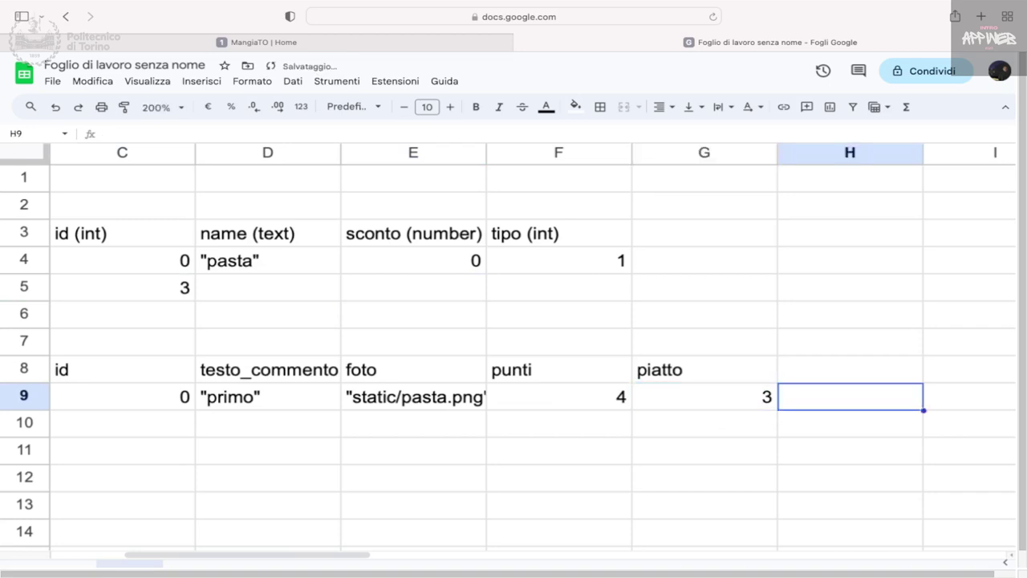
left_click(705, 396)
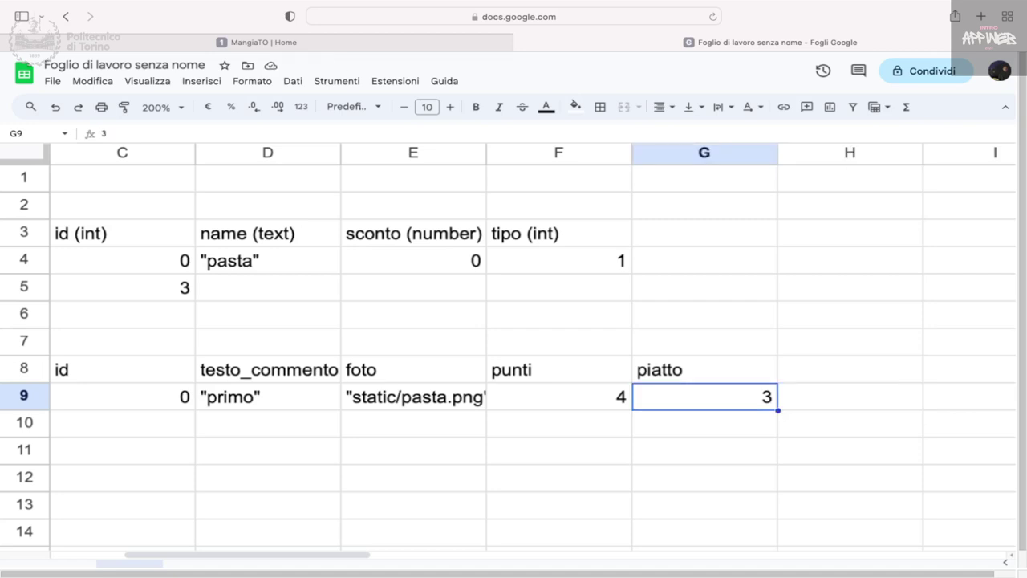
- Review the piatti and commenti tables, starting from the piatti title and checking its id column
scroll(514, 345, "left", 5)
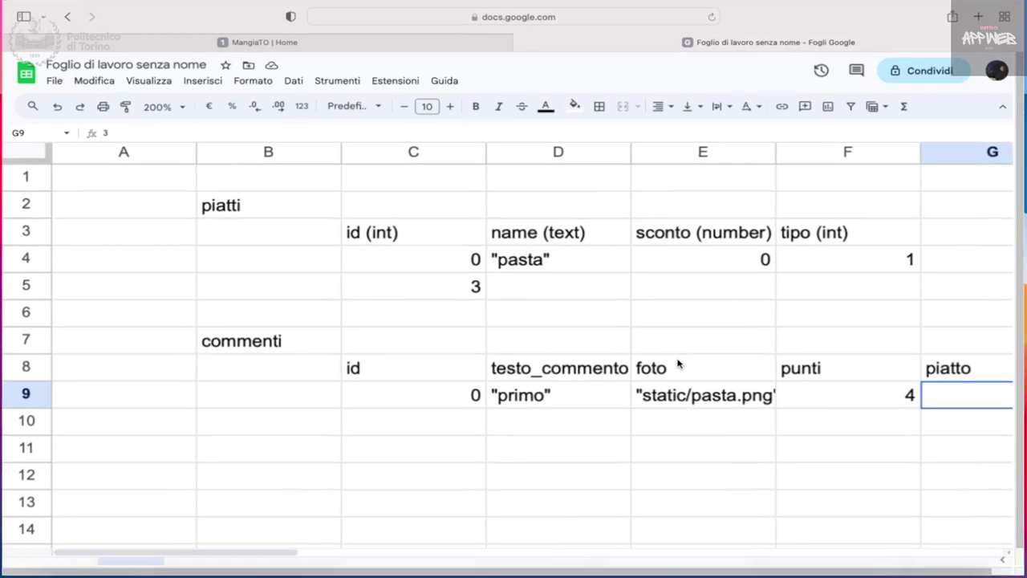
scroll(453, 315, "down", 1)
scroll(454, 315, "up", 1)
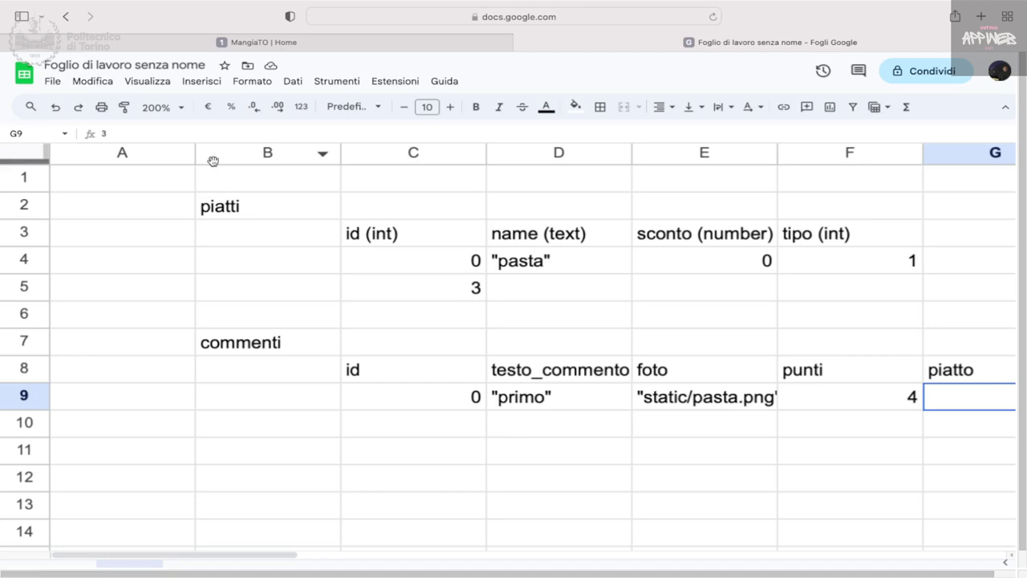
left_click(273, 215)
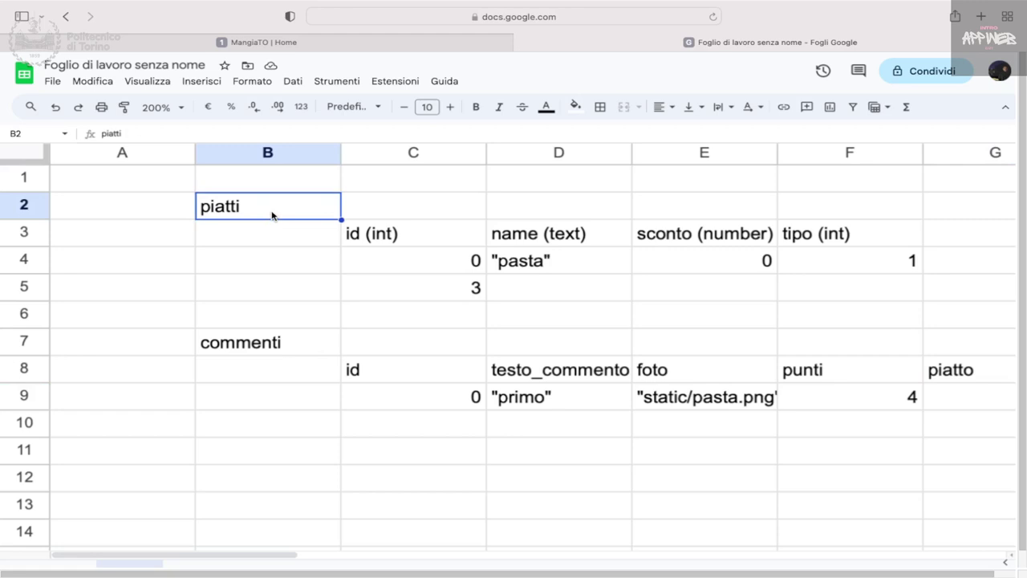
key("shift+Down")
key("shift+Down")
key("shift+Right")
key("Down")
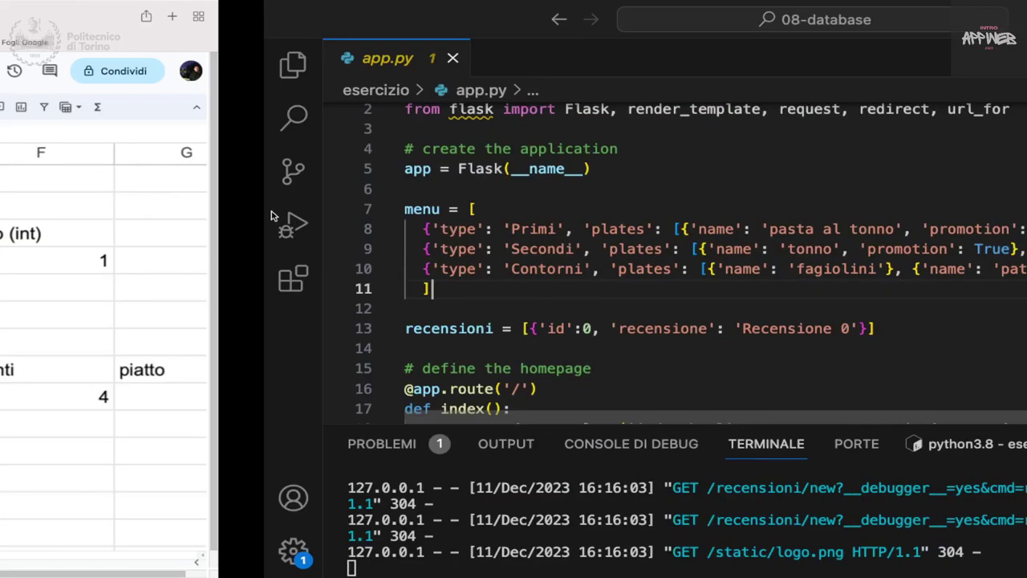
- Switch to DB Browser for SQLite and start a new database with the file name mangiato
key("ctrl+Up")
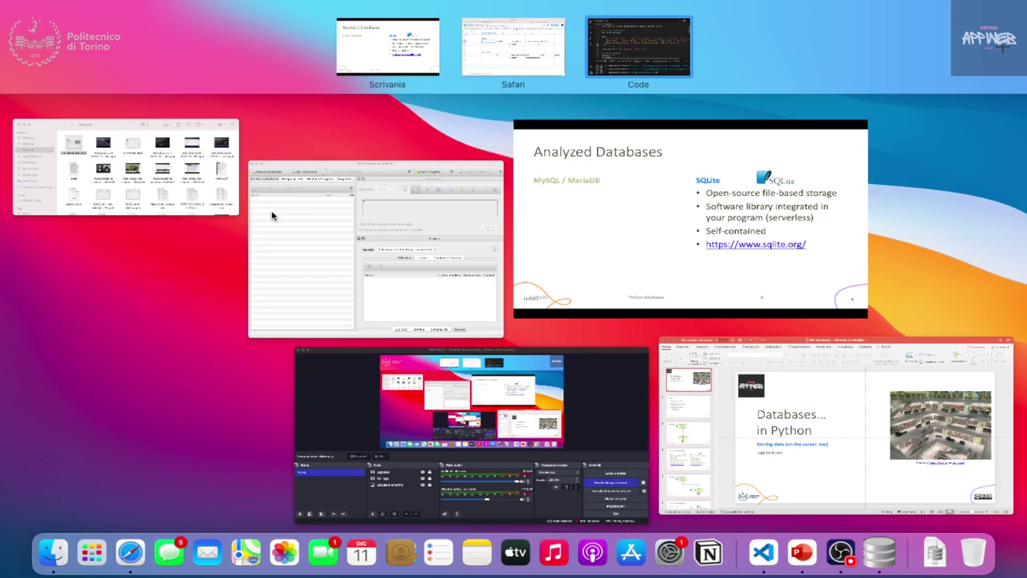
left_click(378, 335)
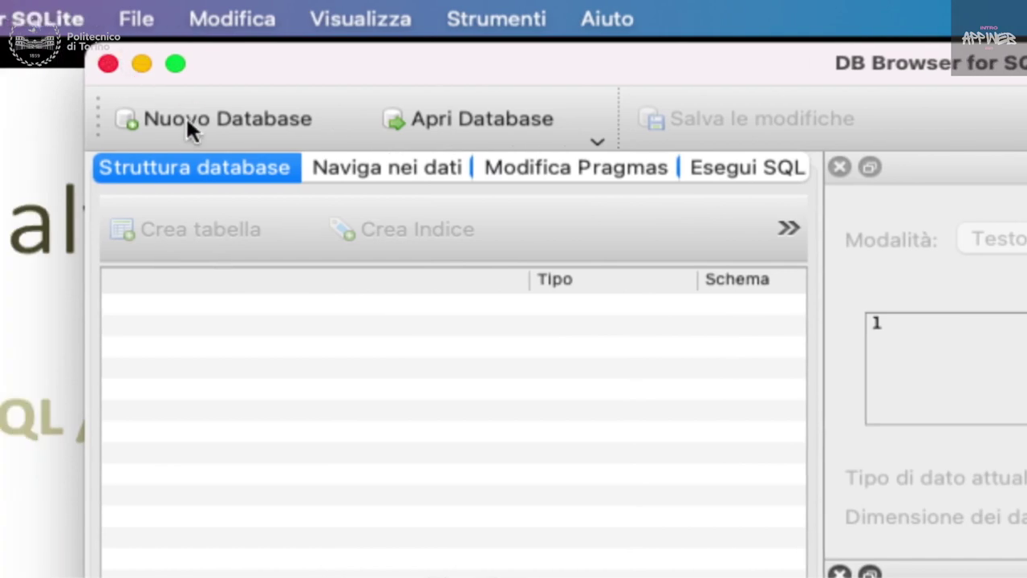
left_click(185, 115)
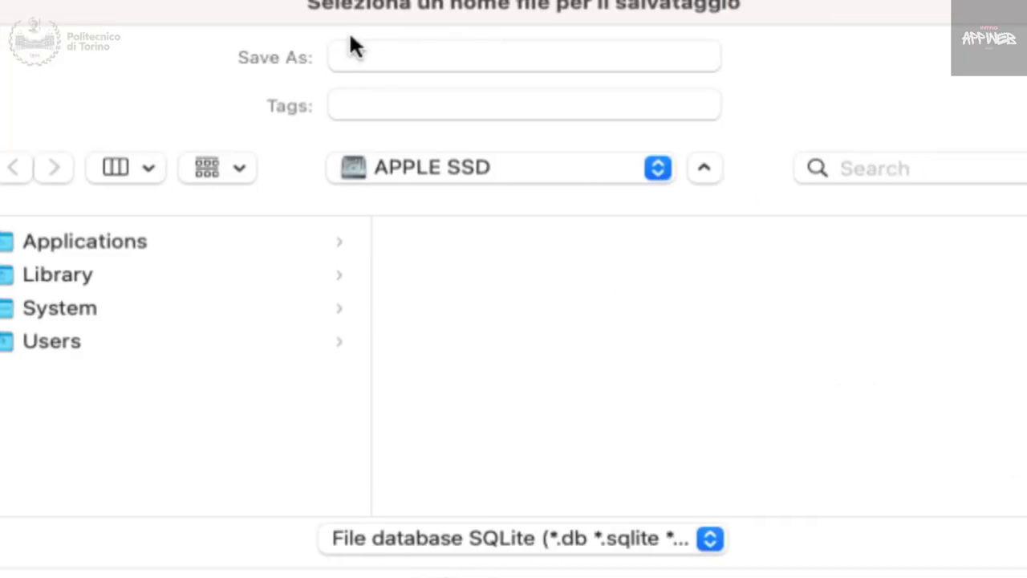
left_click(399, 55)
type("mangia")
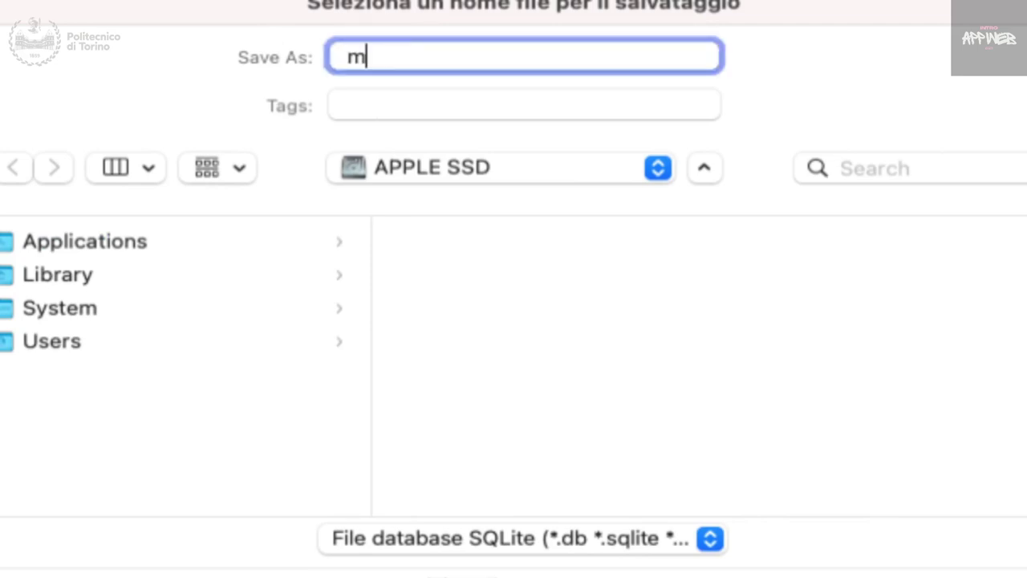
type("to")
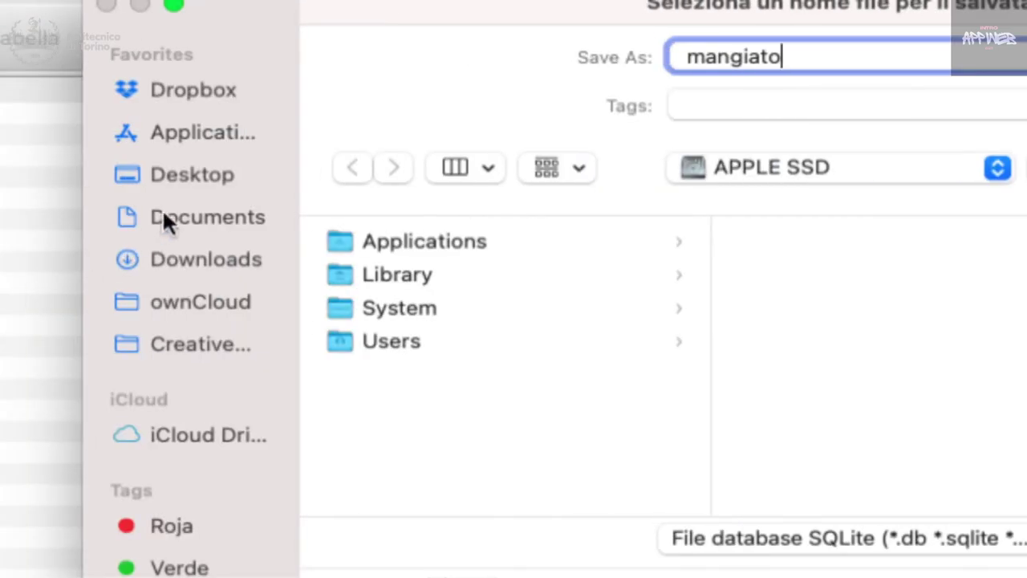
- Choose the save location Desktop/materiale/esercizi/08-database/esercizio for the new database file
left_click(194, 167)
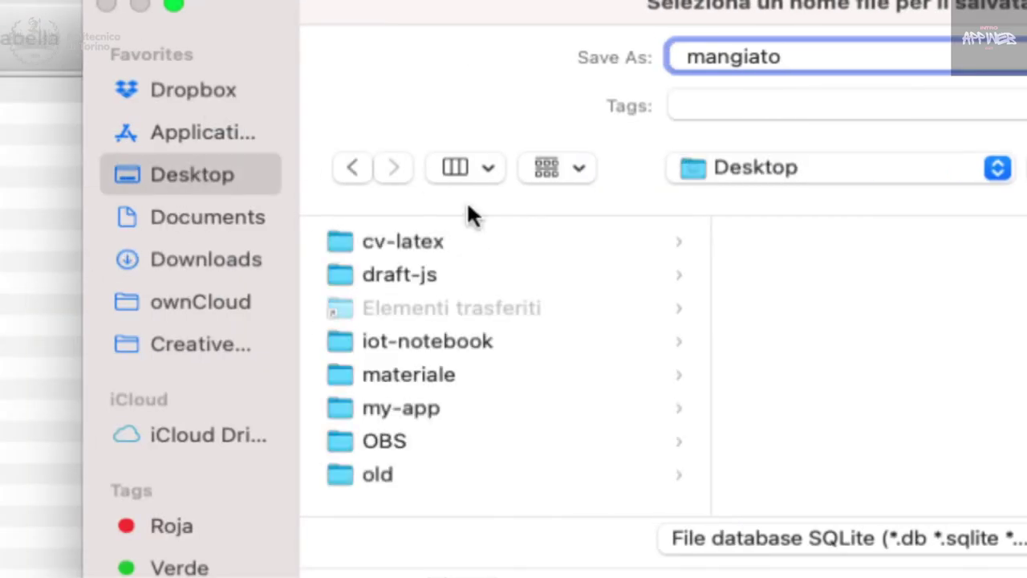
left_click(424, 373)
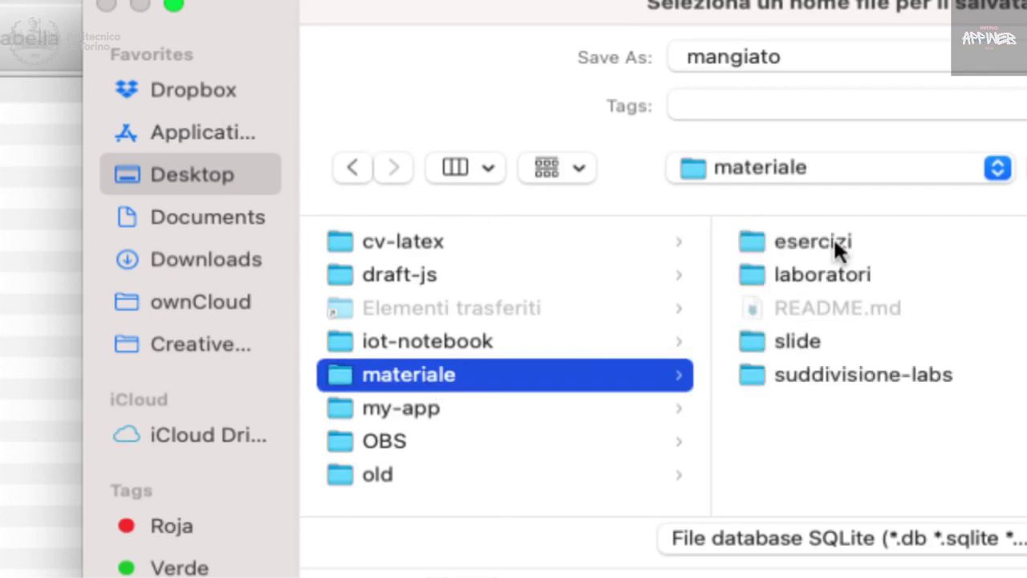
left_click(833, 239)
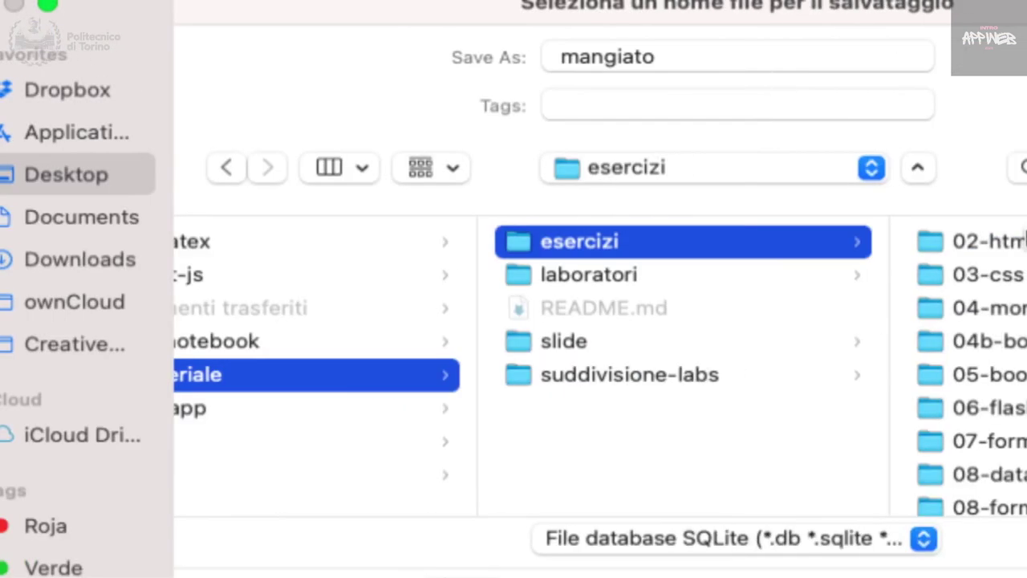
scroll(933, 367, "down", 2)
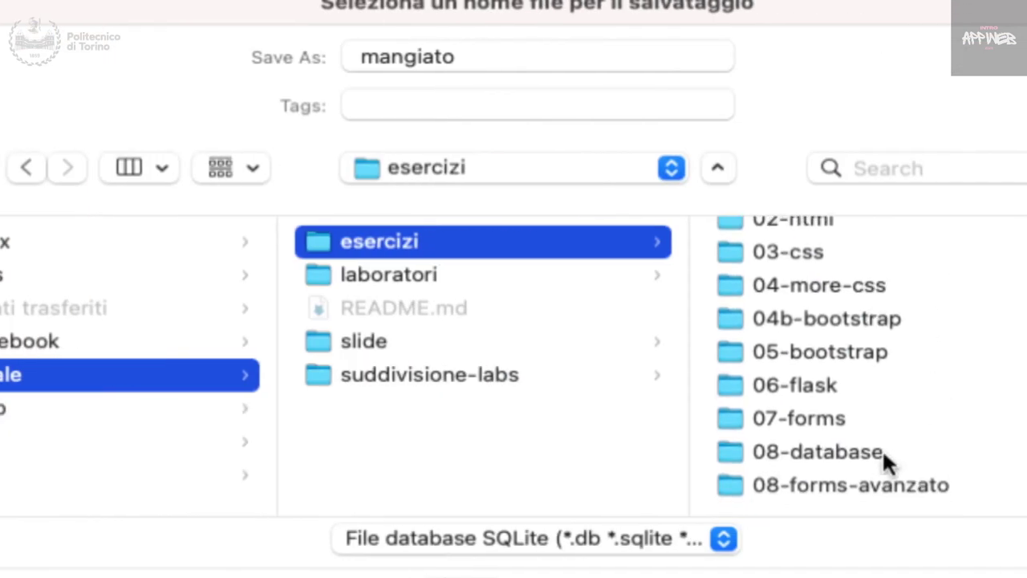
left_click(855, 448)
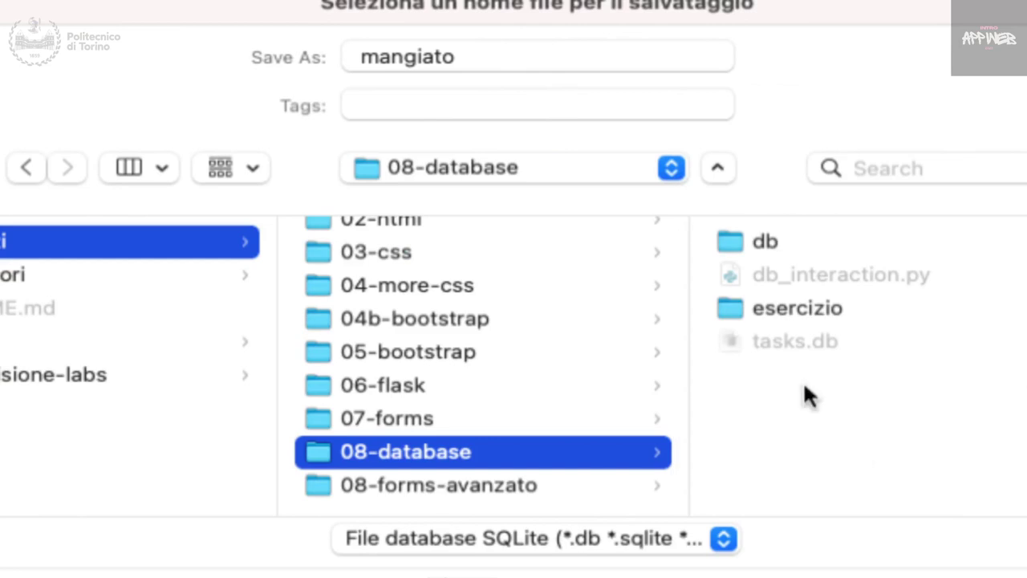
left_click(776, 297)
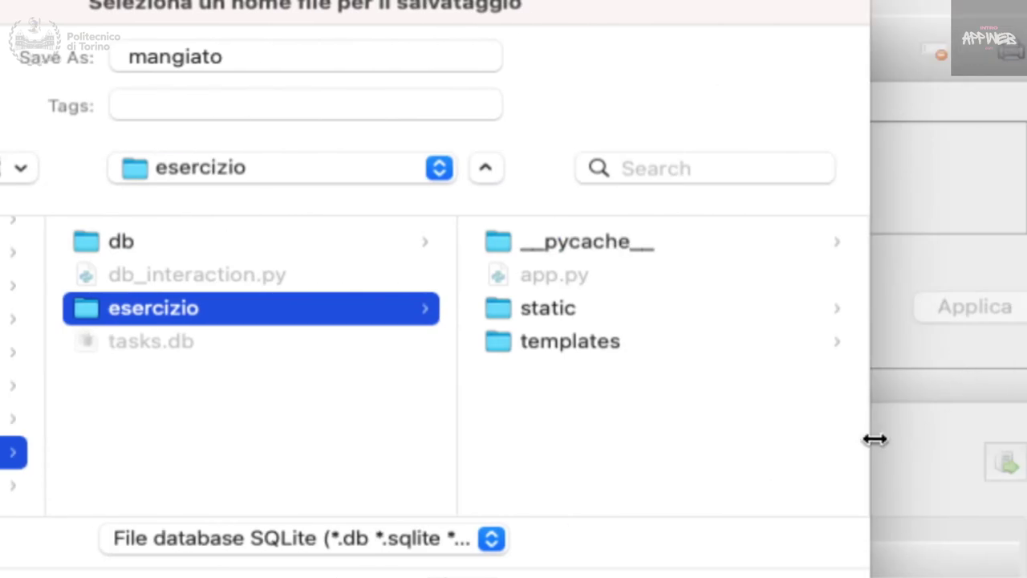
- Create a new folder named db inside the esercizio folder
scroll(821, 443, "down", 2)
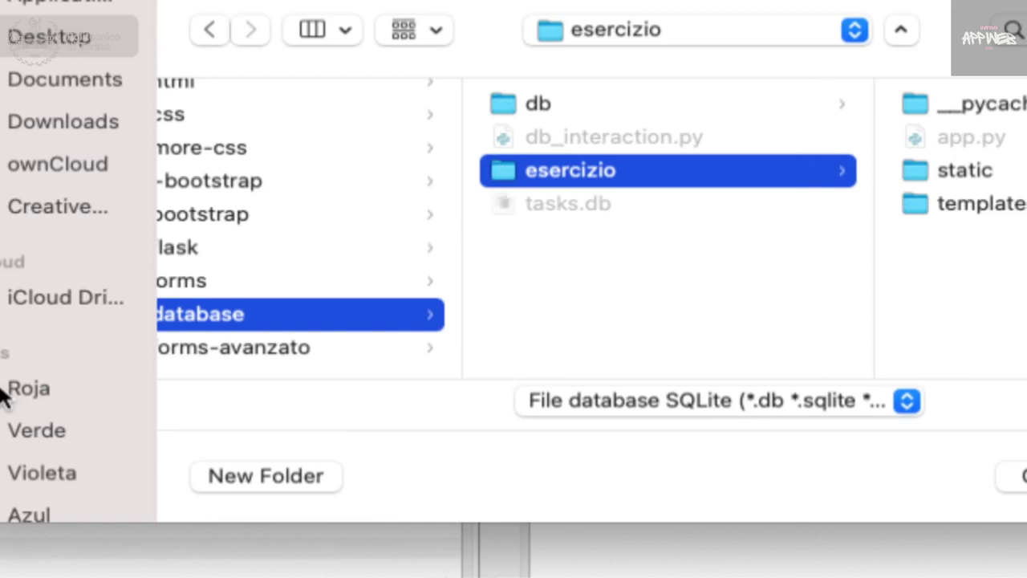
left_click(265, 476)
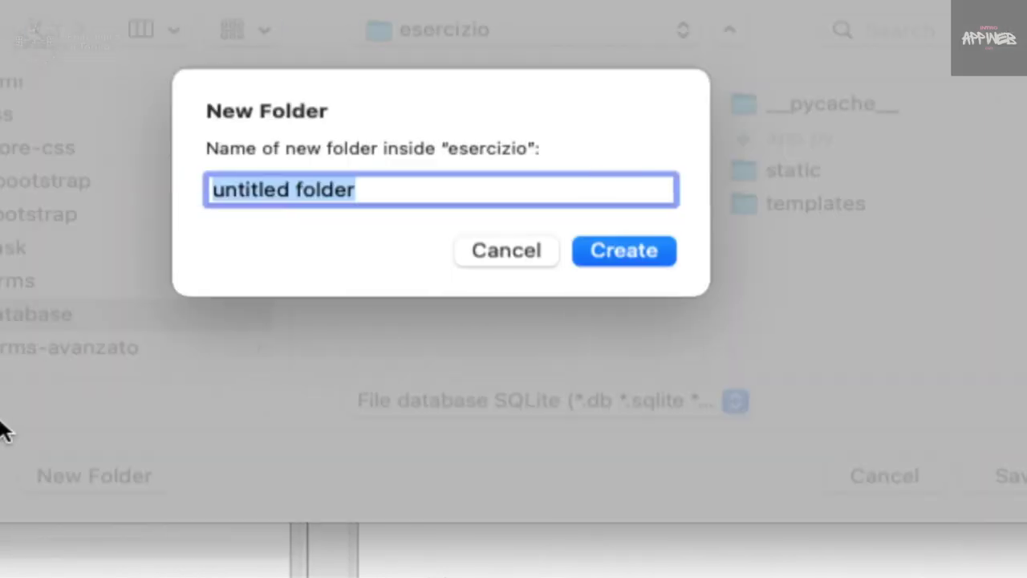
type("db")
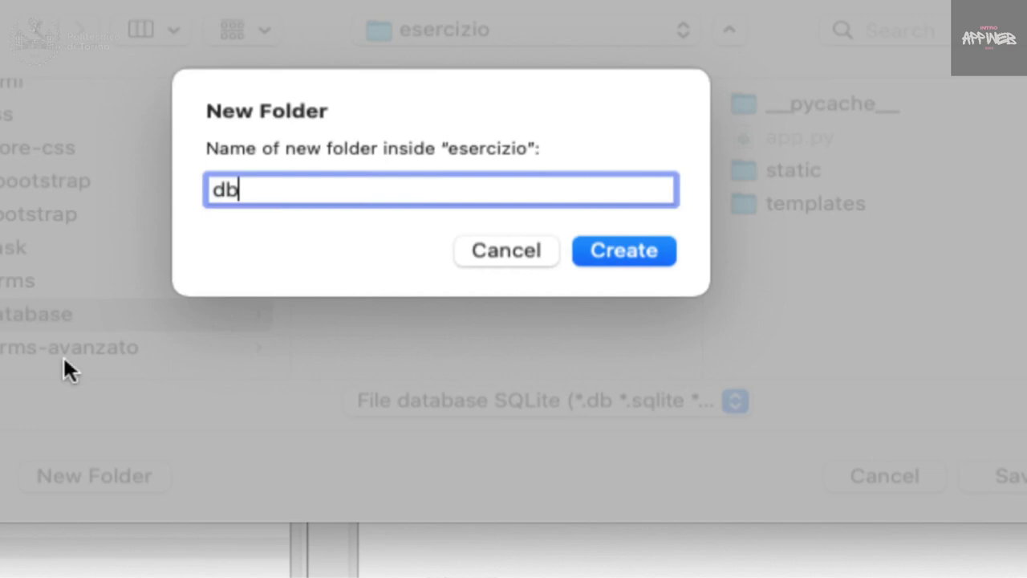
left_click(610, 246)
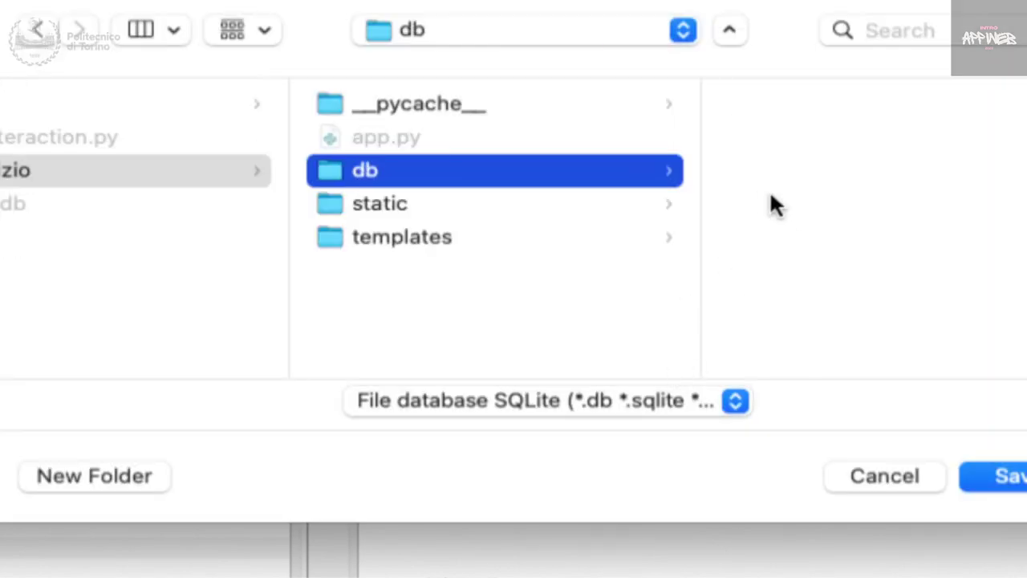
- Check the available file types, keep the SQLite database type, and save the mangiato database in the db folder
left_click(735, 403)
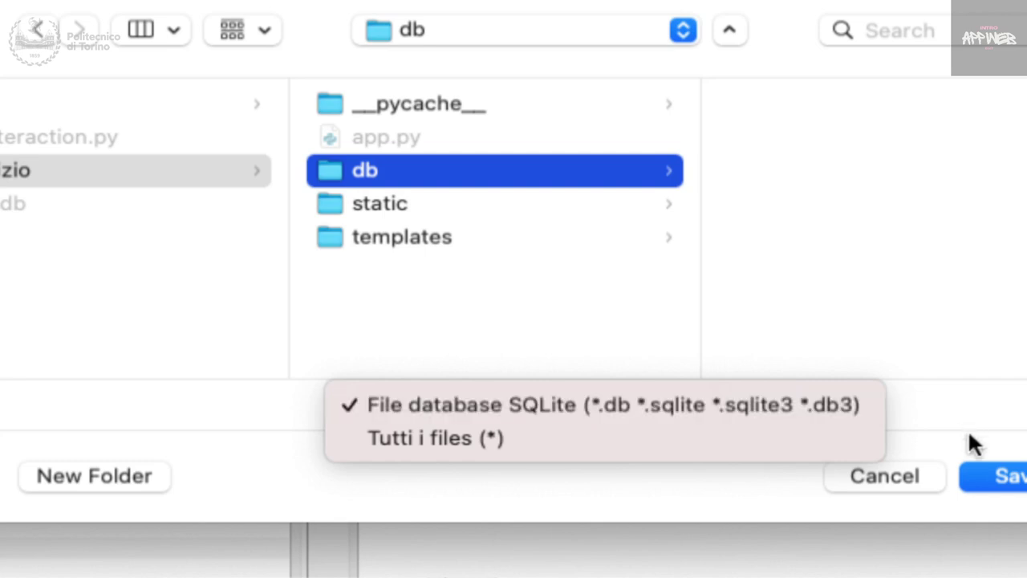
left_click(939, 401)
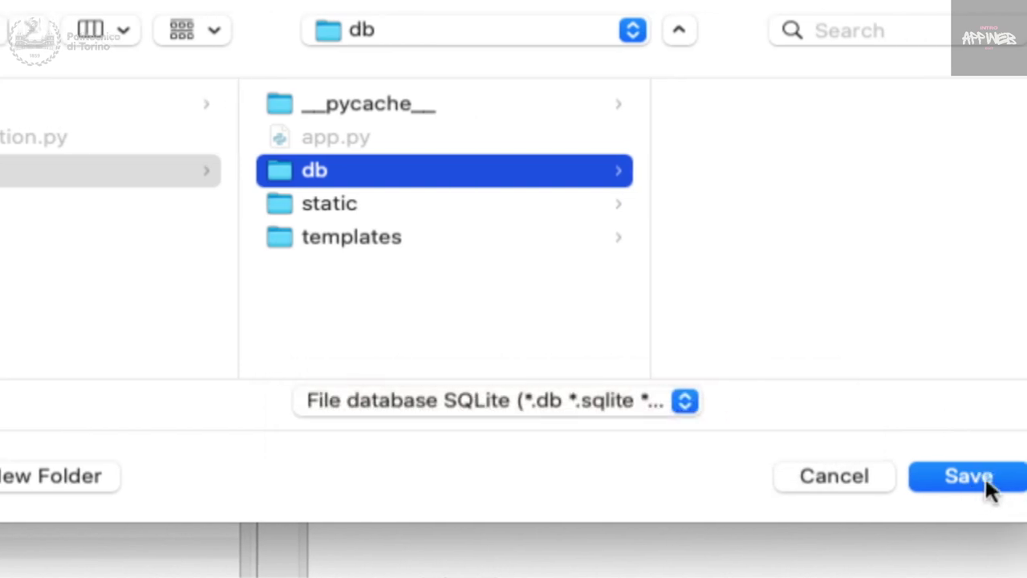
left_click(984, 476)
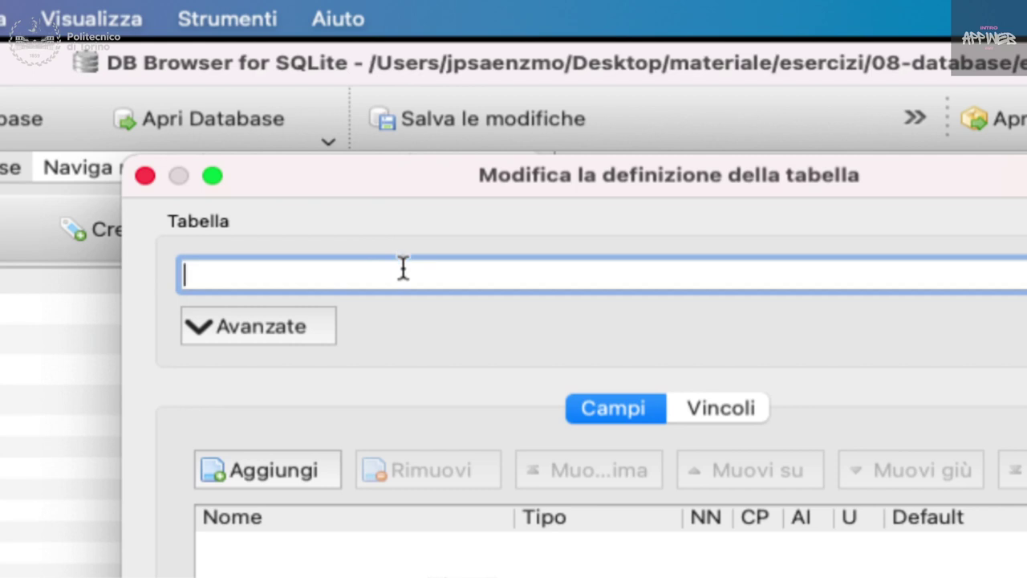
- Name the new table piatti and add an INTEGER id field set only as primary key with autoincrement
type("piatti")
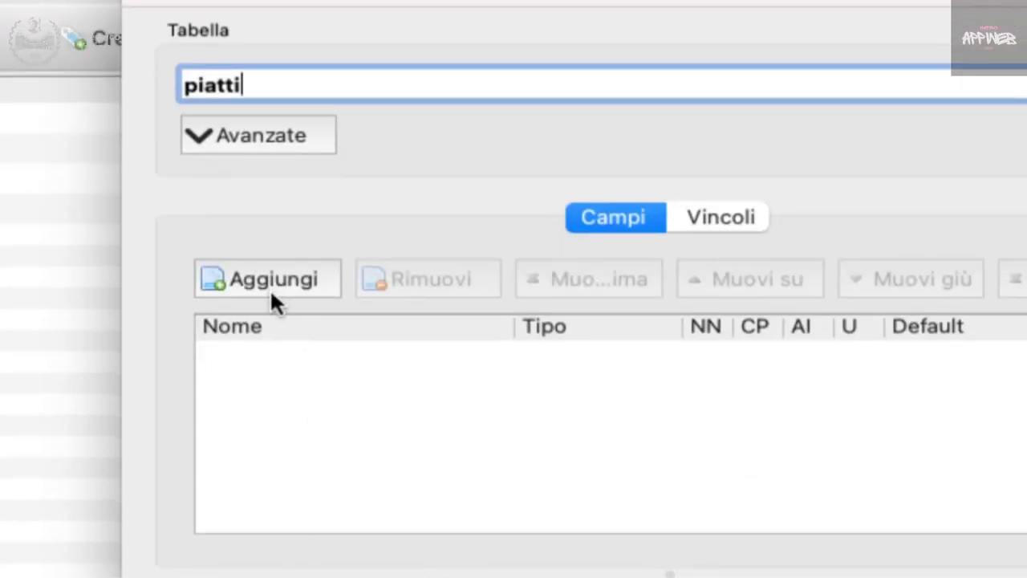
left_click(270, 288)
type("id")
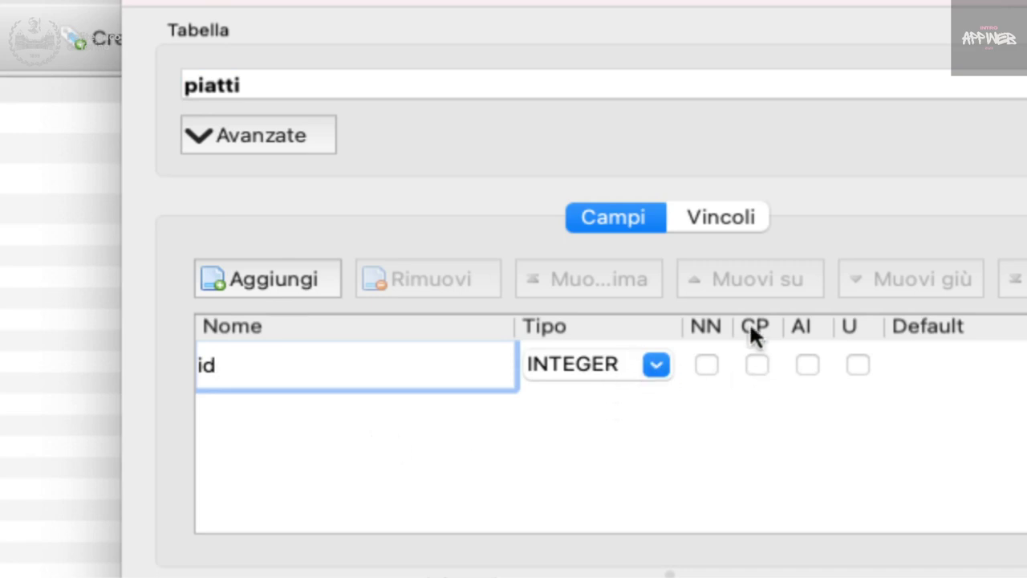
key("Return")
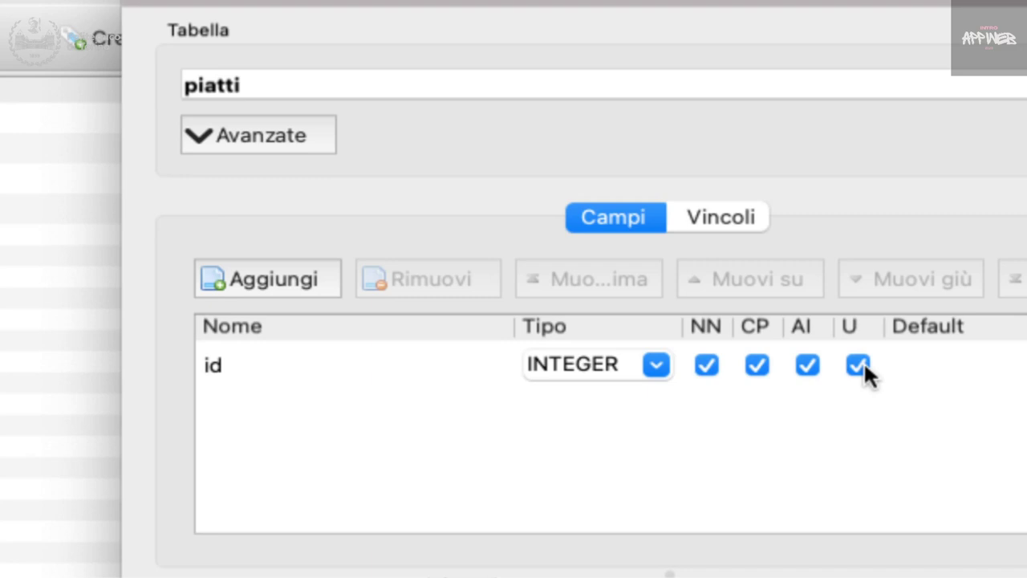
left_click(859, 365)
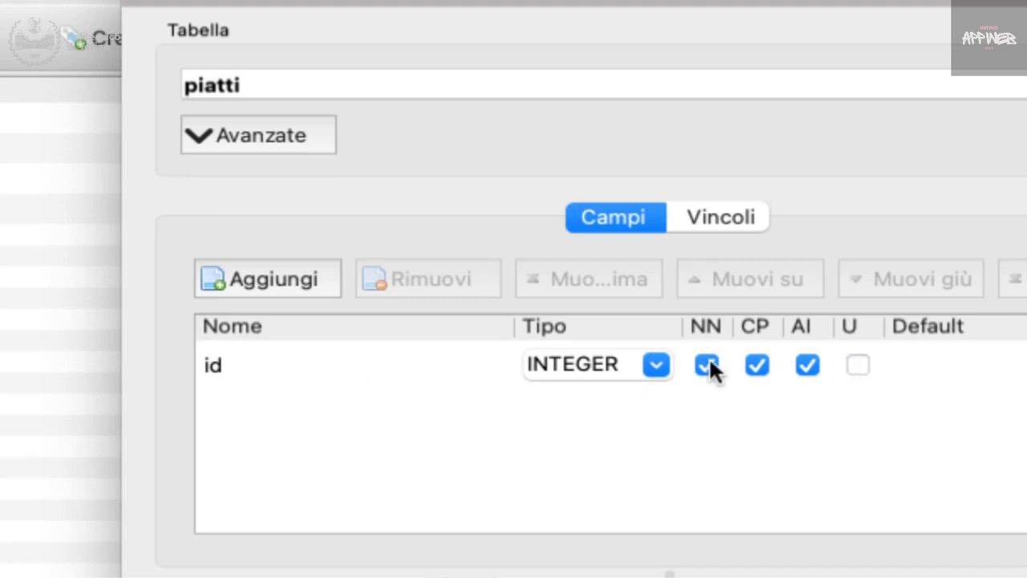
left_click(704, 365)
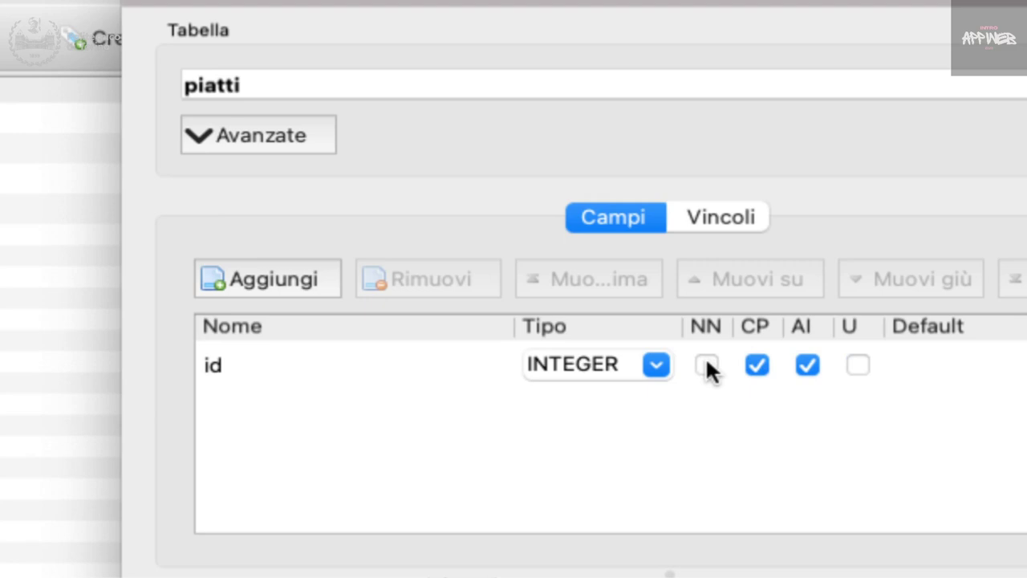
- Add a nome_piatto field of type TEXT to the piatti table, marked not null and unique
left_click(298, 281)
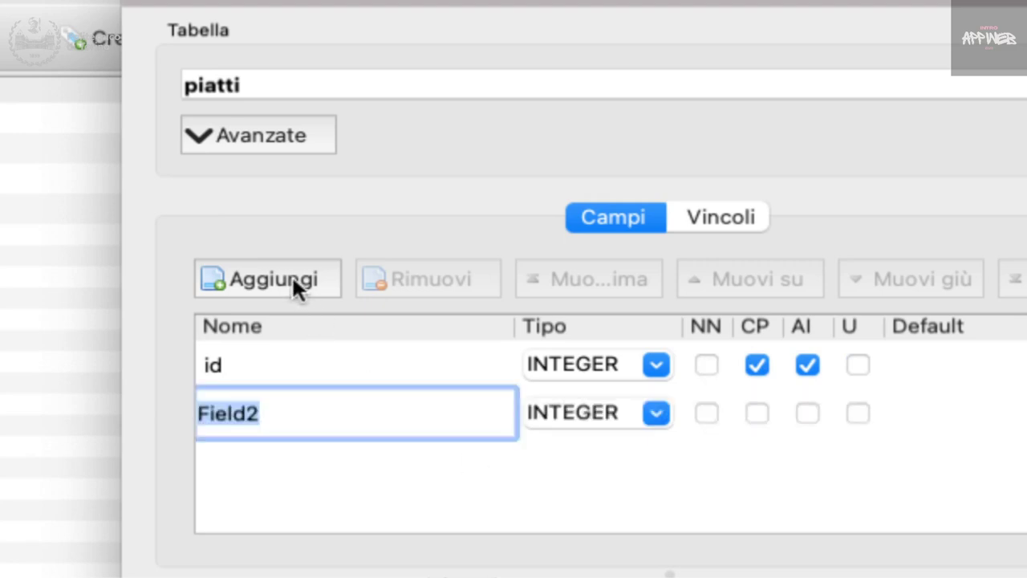
type("nome")
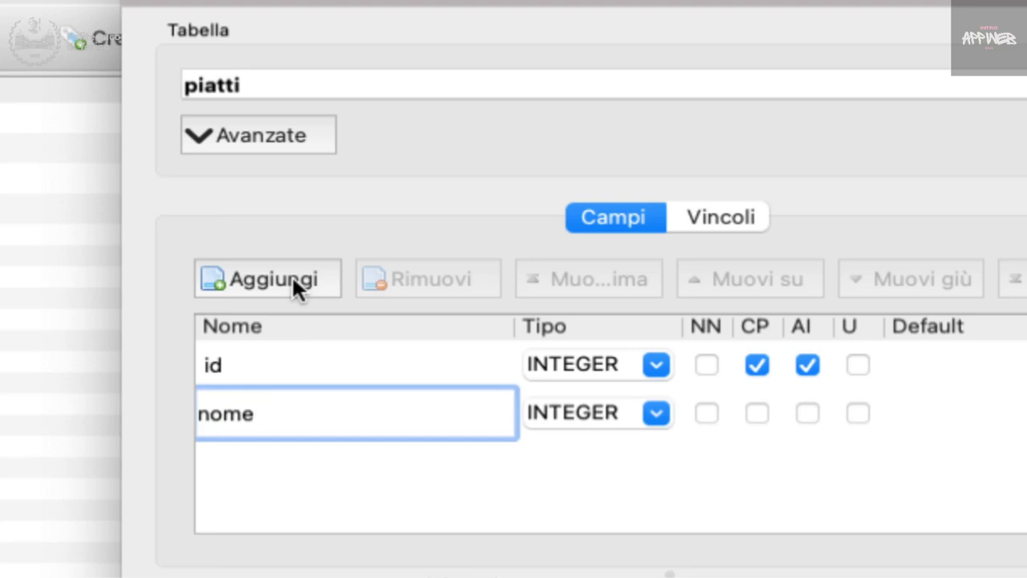
type("_piatto")
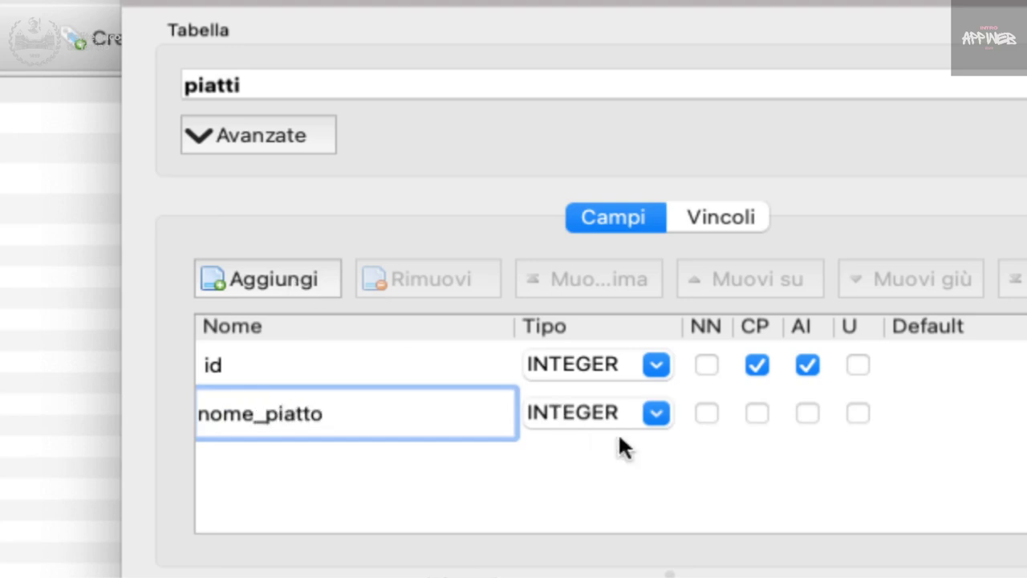
left_click(648, 414)
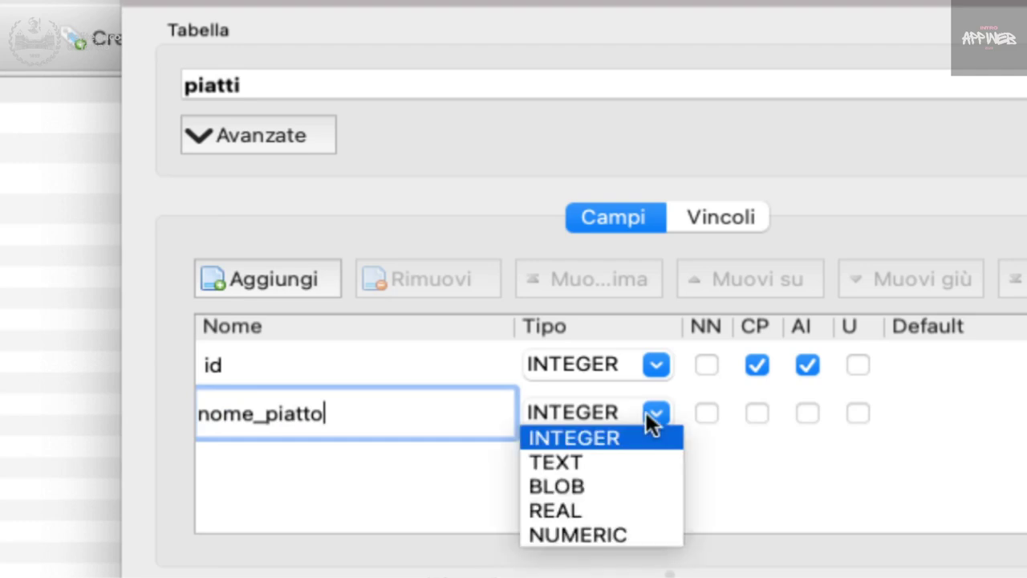
left_click(606, 461)
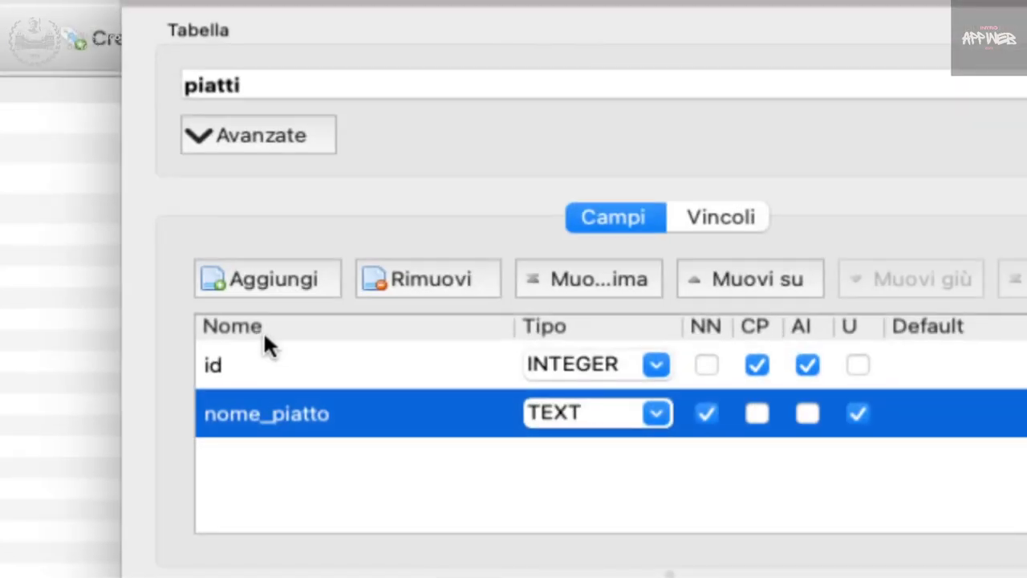
- Add a sconto field of type NUMERIC to the piatti table, leaving not null unset
left_click(258, 281)
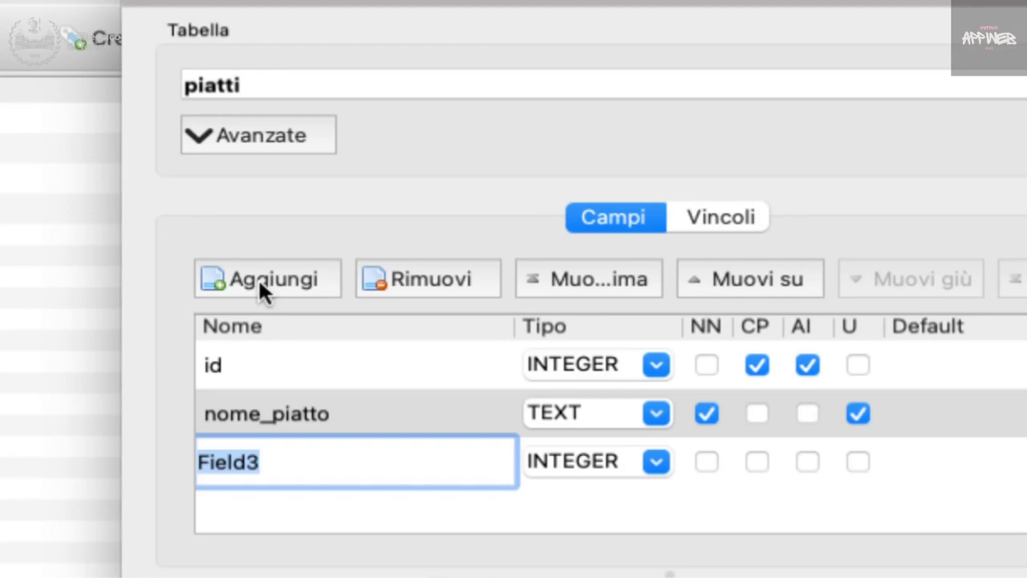
type("sconto")
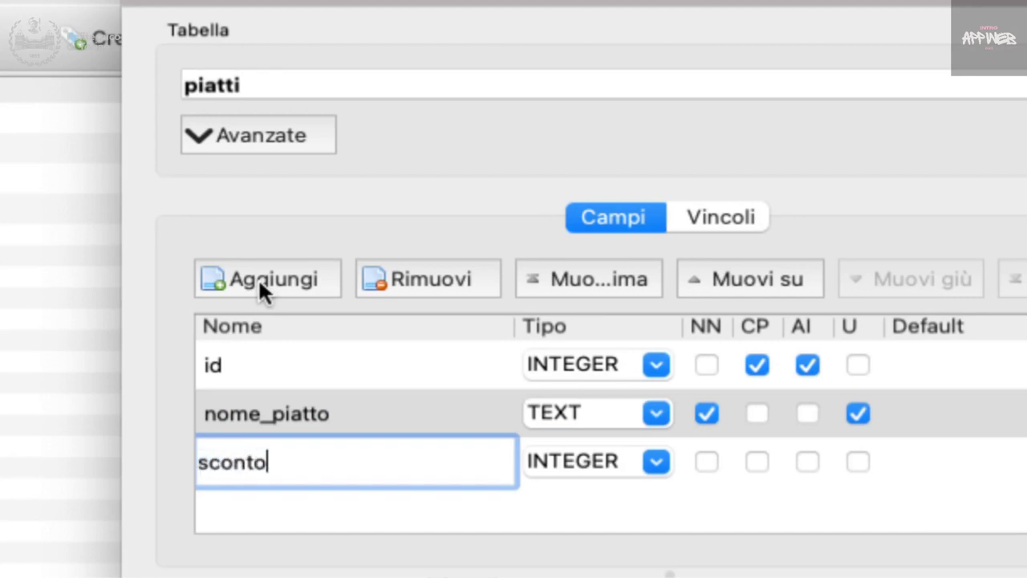
left_click(656, 461)
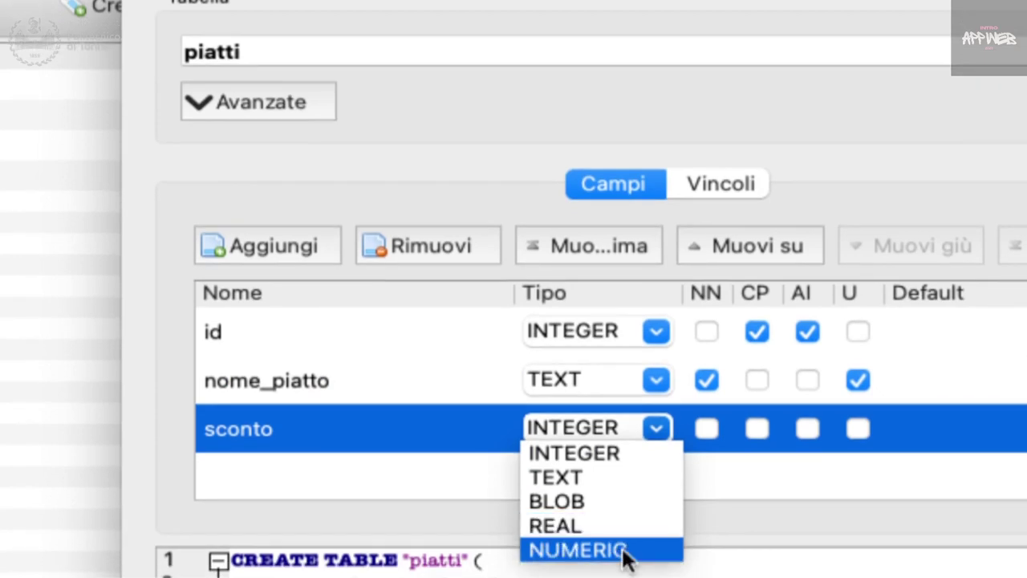
left_click(624, 552)
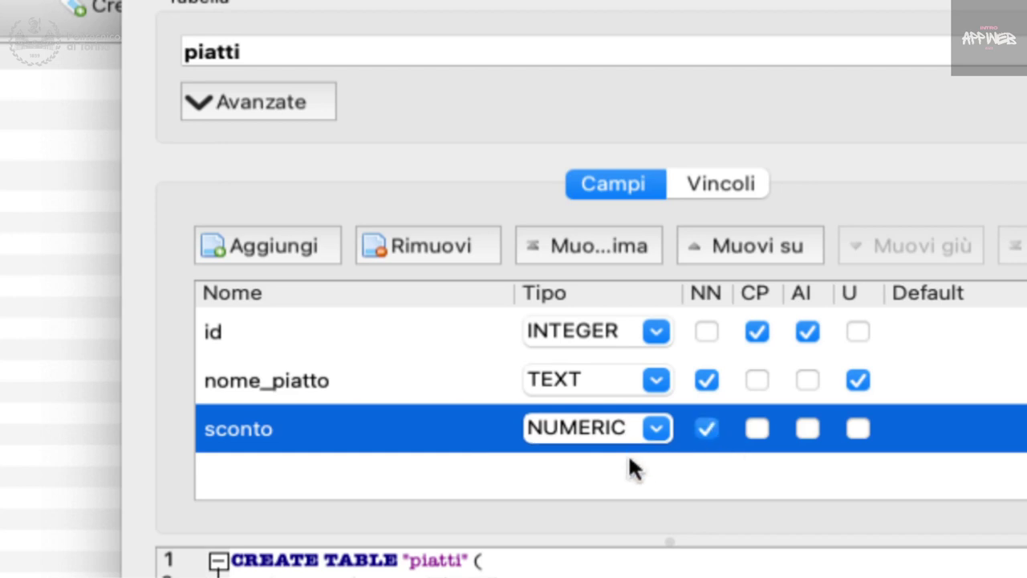
left_click(707, 427)
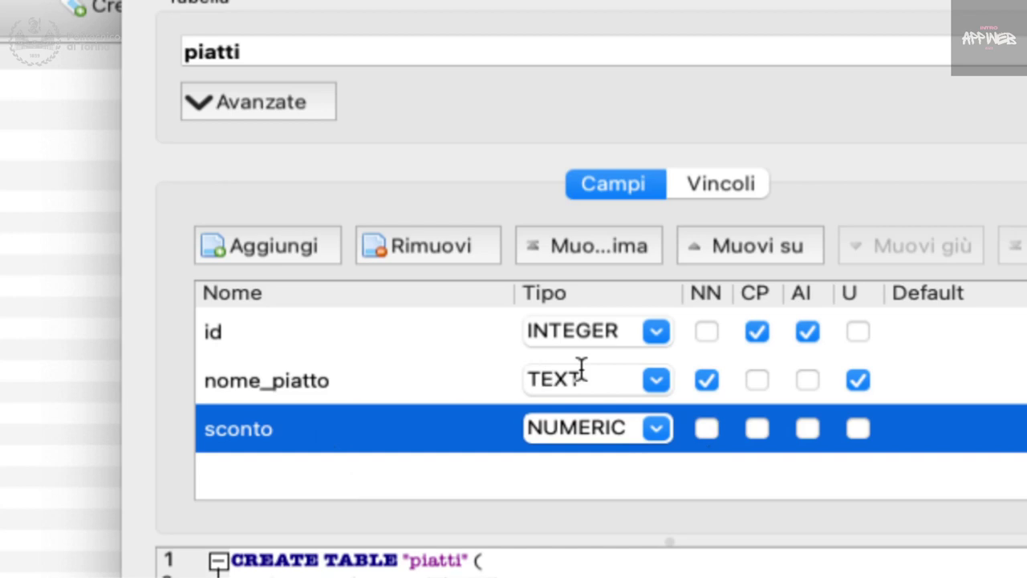
- Add a categoria field of type INTEGER to the piatti table and mark it not null
left_click(271, 243)
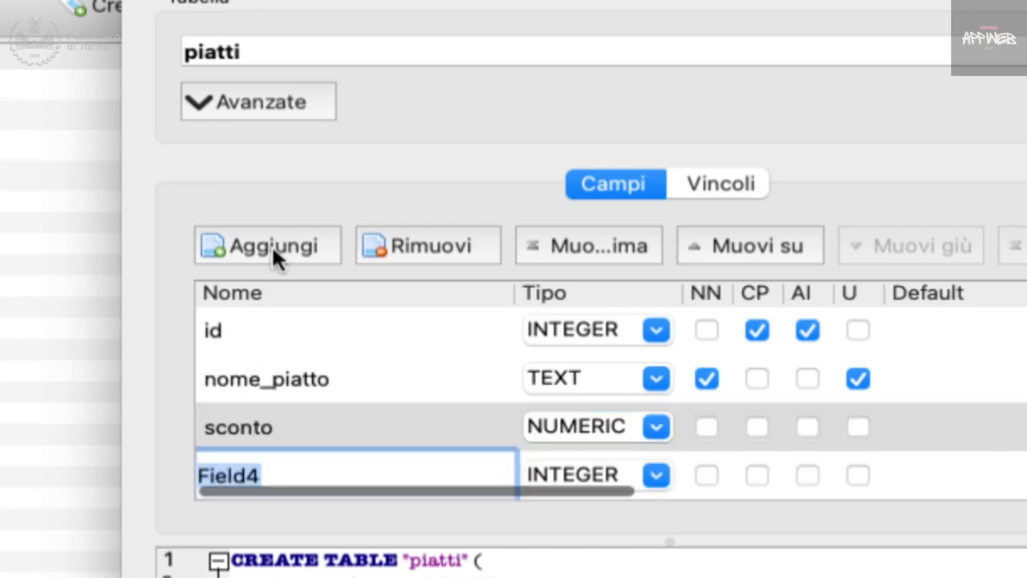
type("categoria")
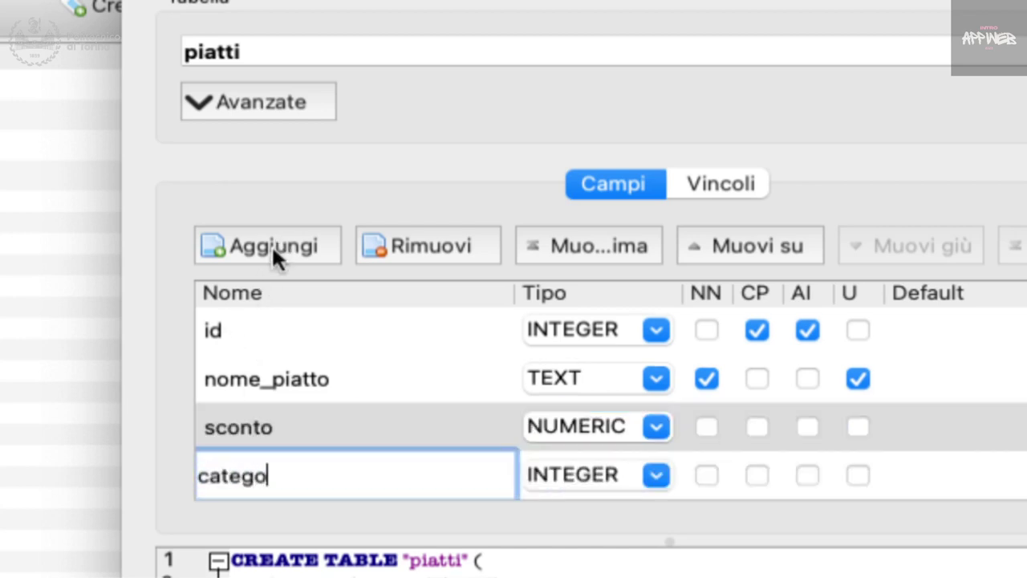
left_click(666, 474)
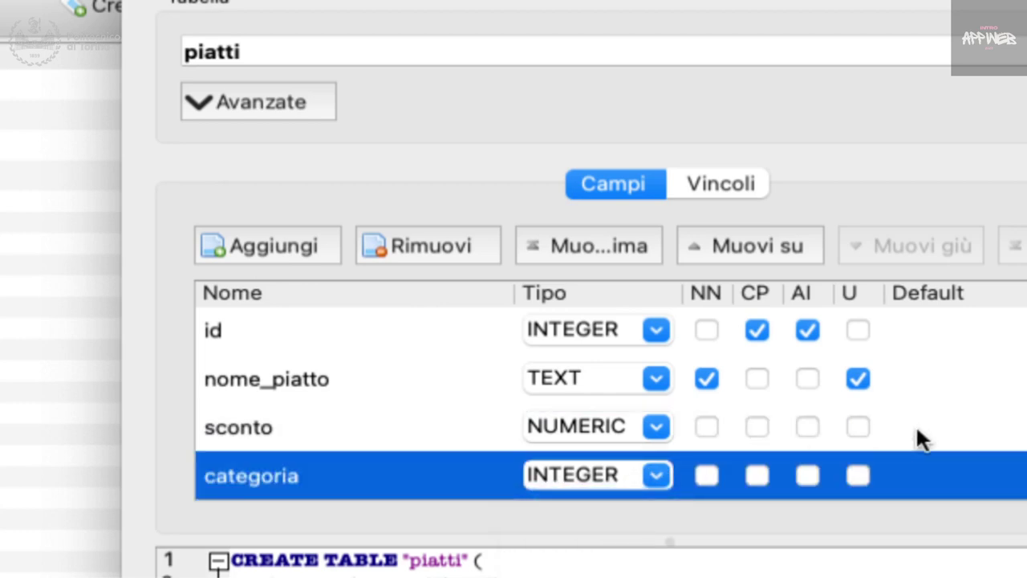
left_click(705, 482)
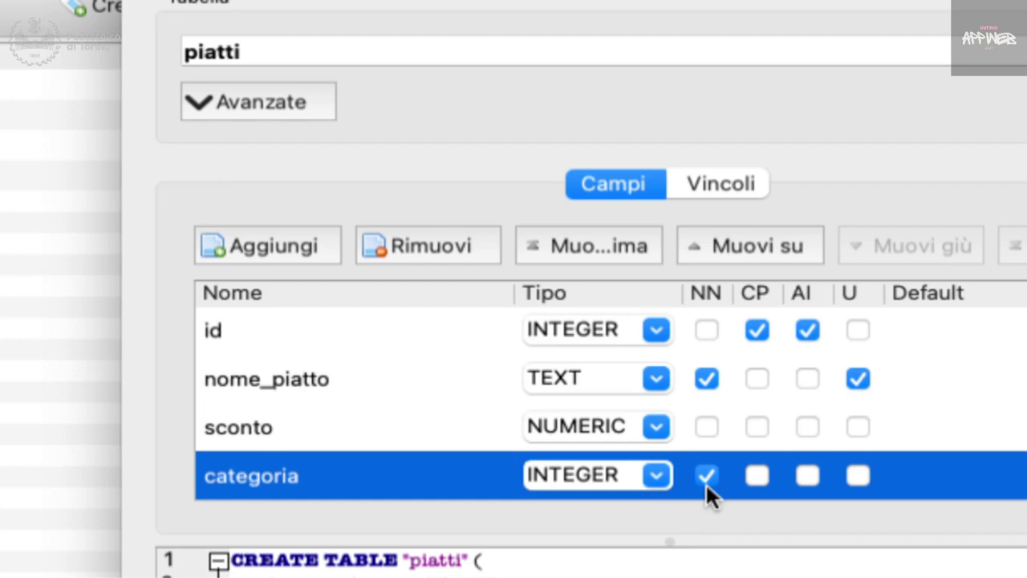
left_click(665, 476)
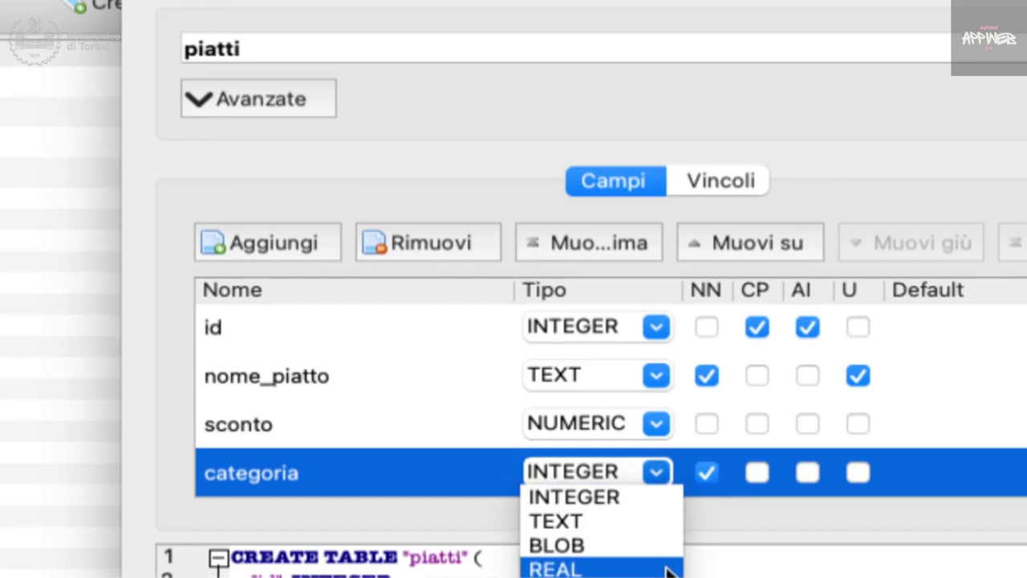
left_click(581, 490)
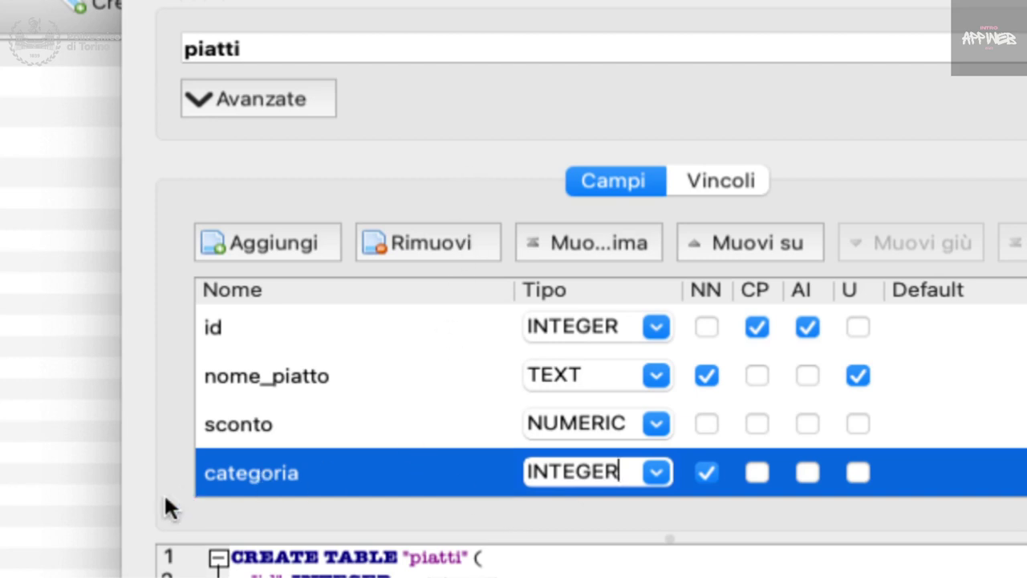
- Highlight the generated CREATE TABLE statement for review and confirm the creation of the piatti table
left_click(273, 553)
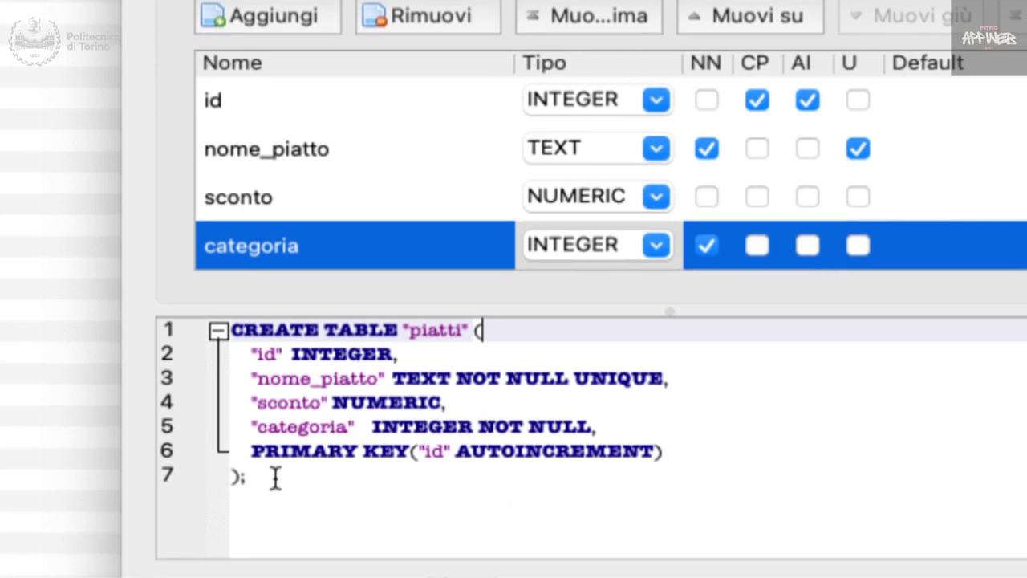
left_click_drag(273, 479, 217, 331)
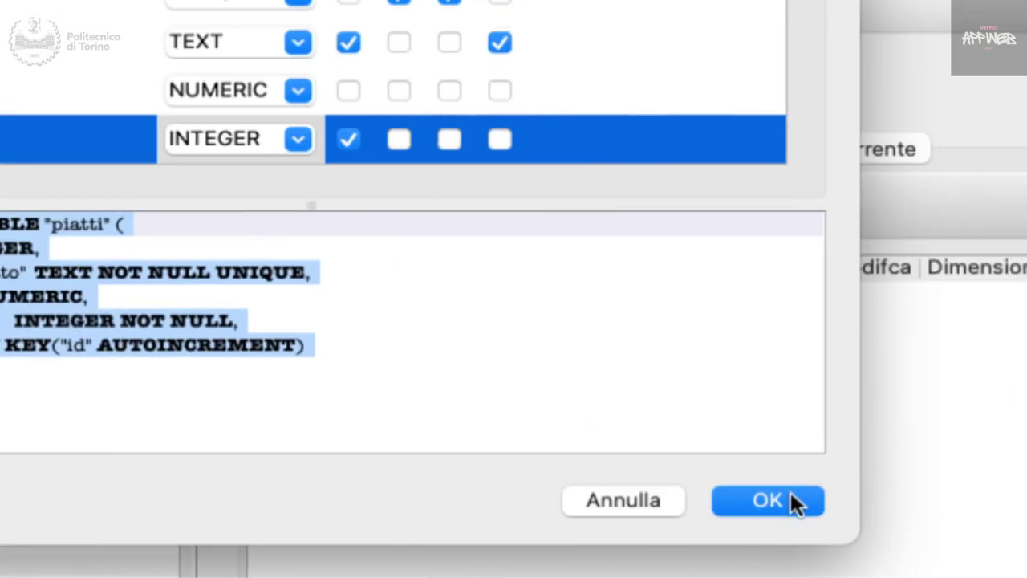
left_click(792, 499)
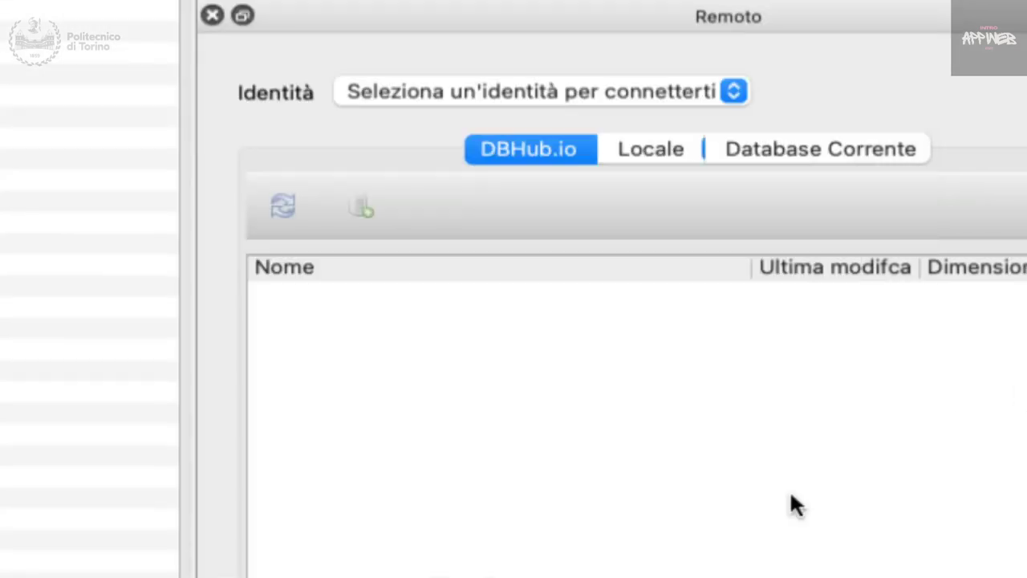
- Expand the piatti and sqlite_sequence tables in the database structure to examine their fields
scroll(790, 496, "right", 3)
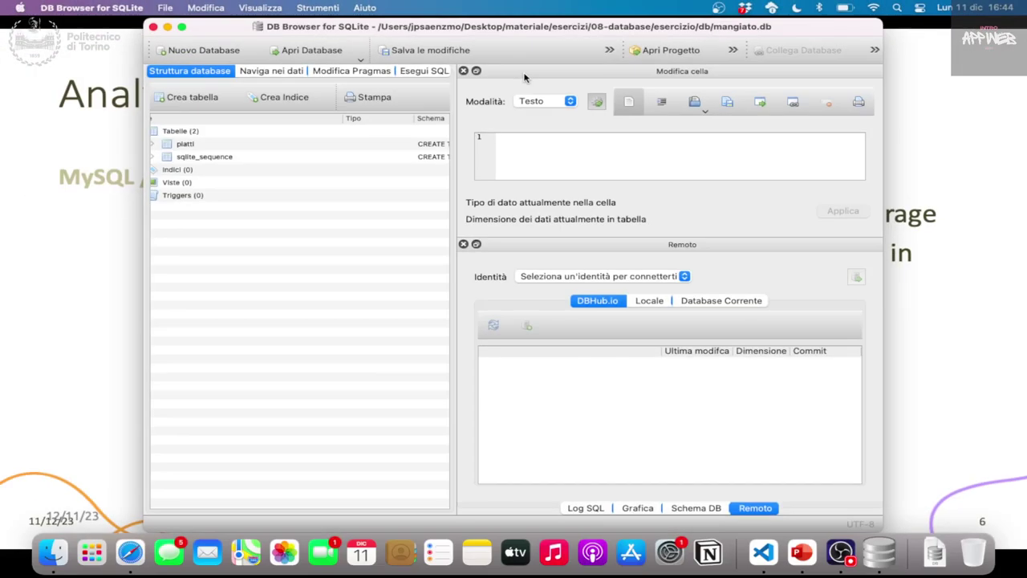
scroll(259, 178, "left", 2)
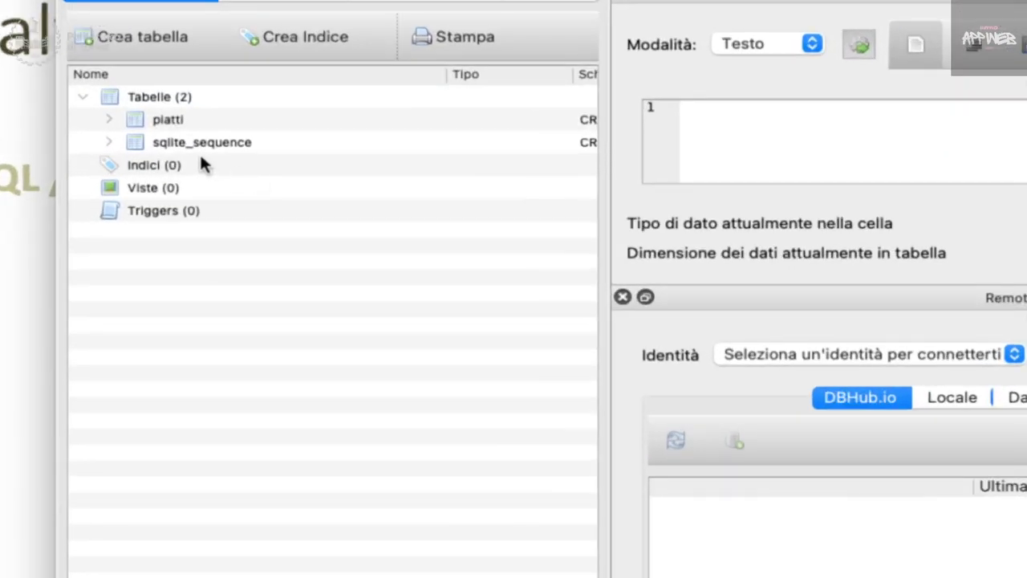
left_click(110, 119)
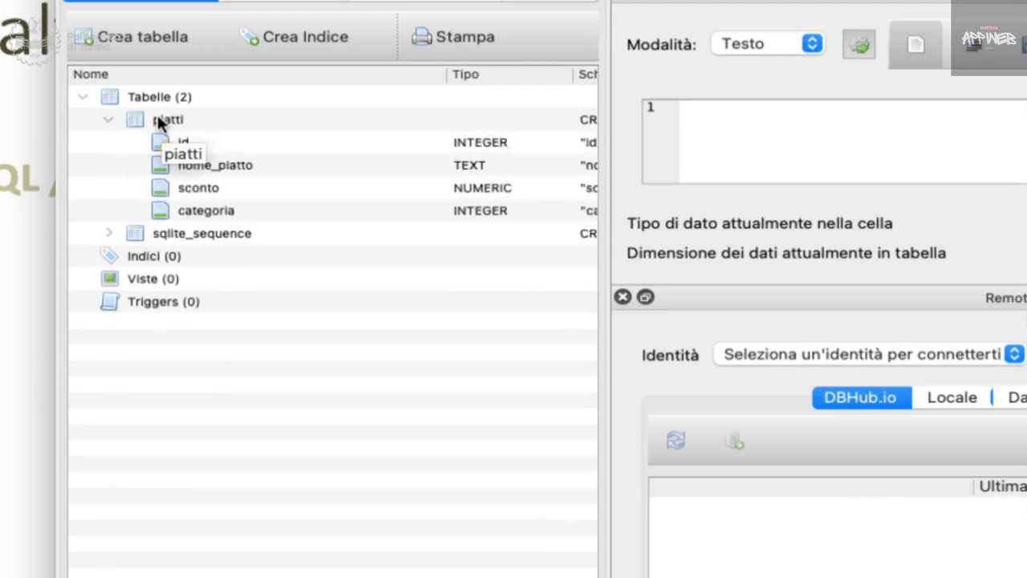
left_click(109, 234)
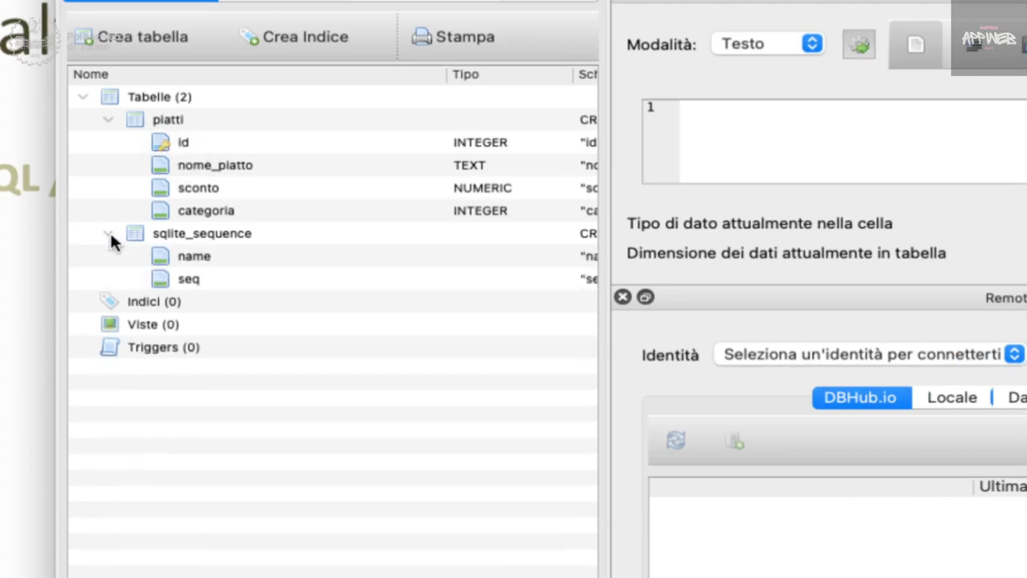
- Collapse the sqlite_sequence table in the database structure
left_click(110, 234)
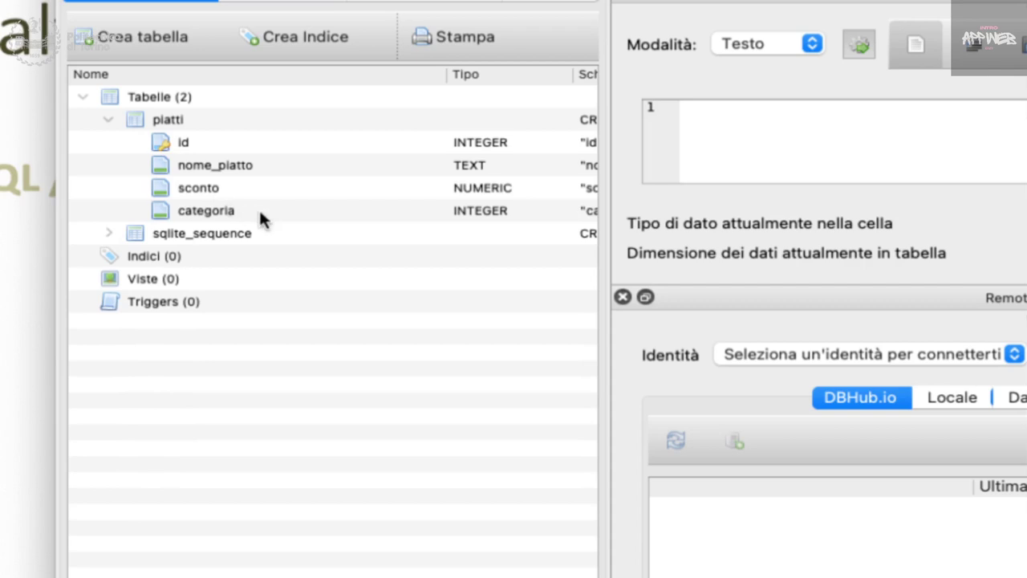
left_click(26, 296)
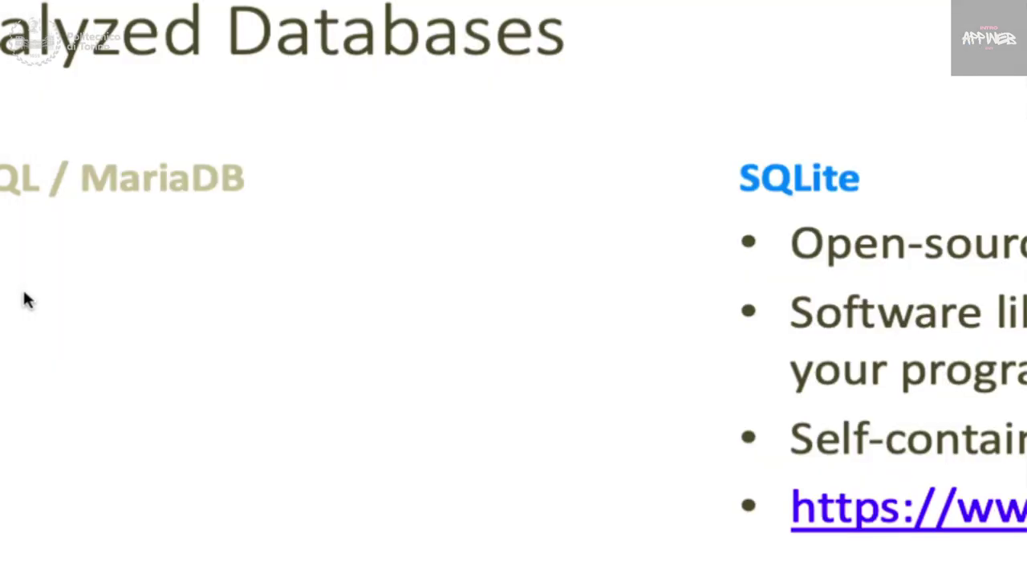
key("ctrl+Up")
left_click(918, 210)
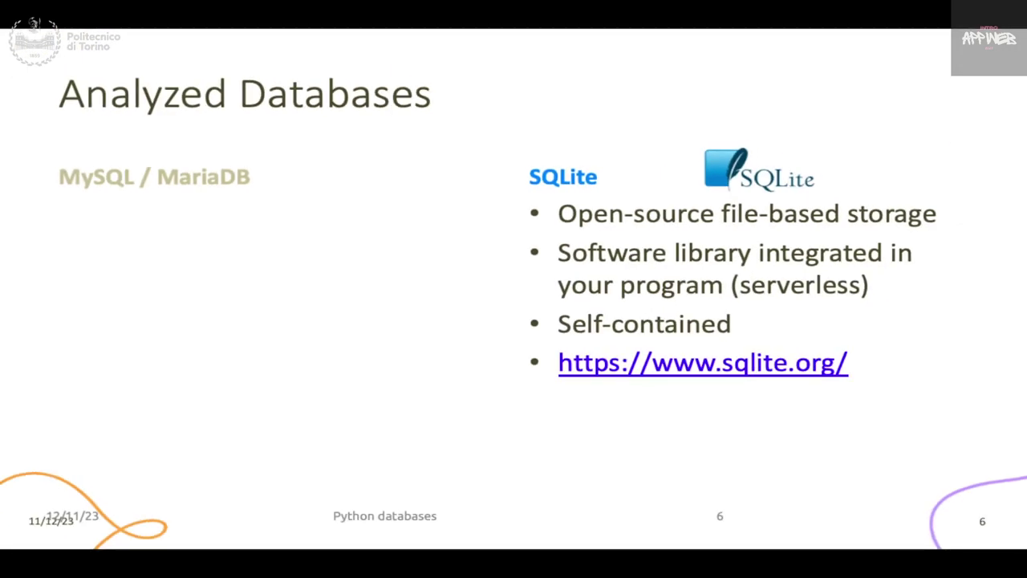
key("ctrl+Right")
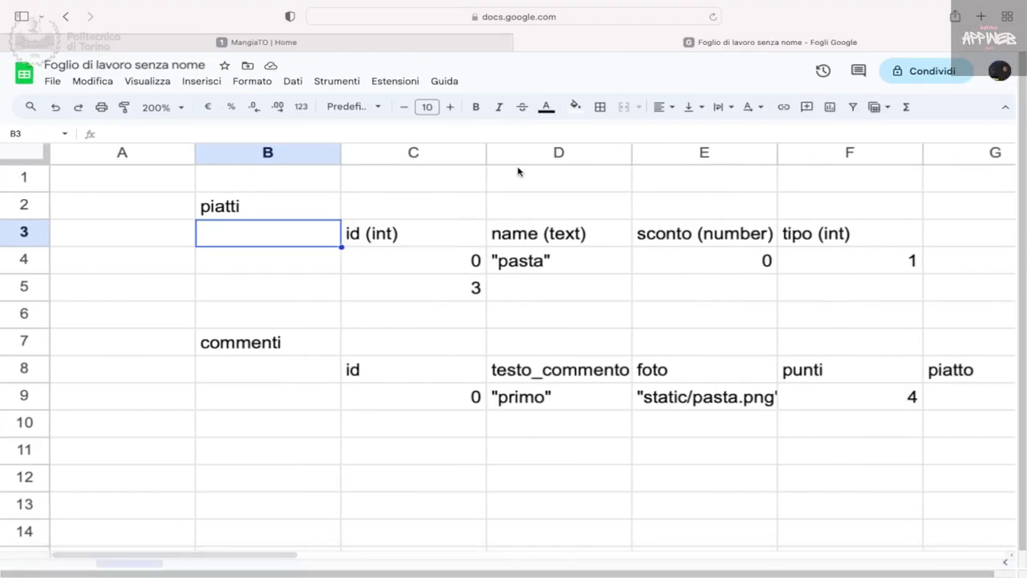
key("ctrl+Right")
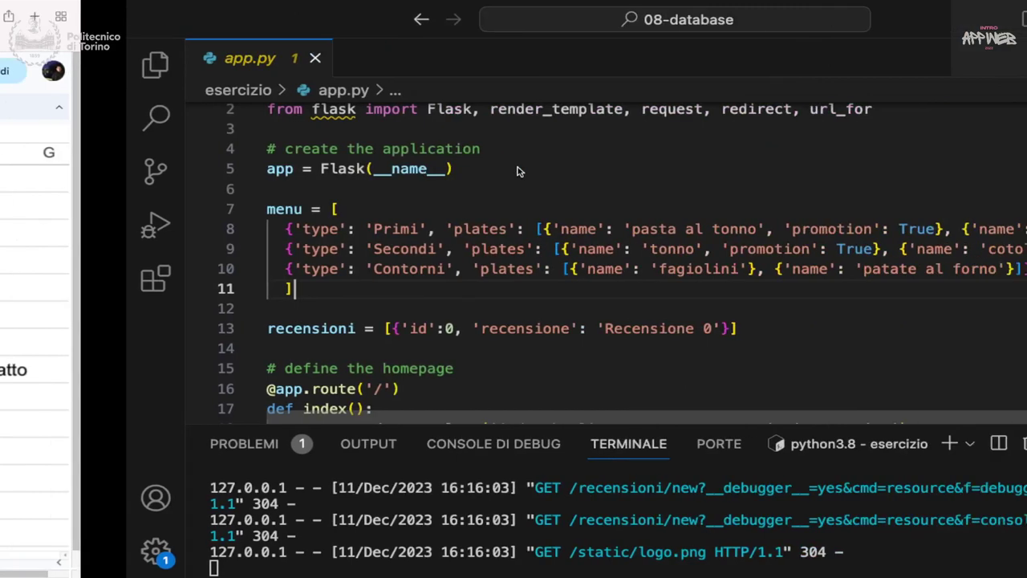
key("ctrl+Left")
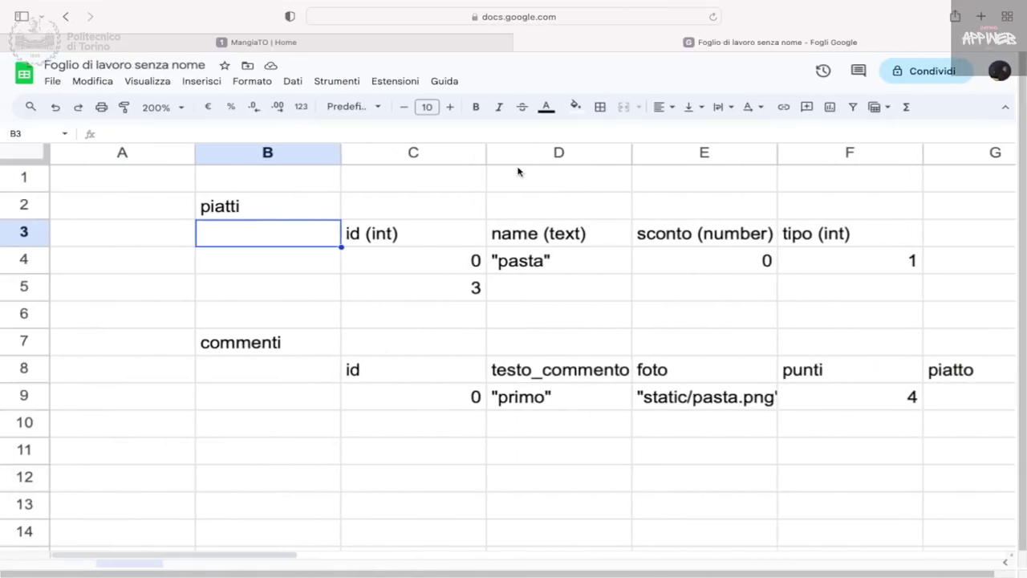
key("ctrl+Right")
key("ctrl+Left")
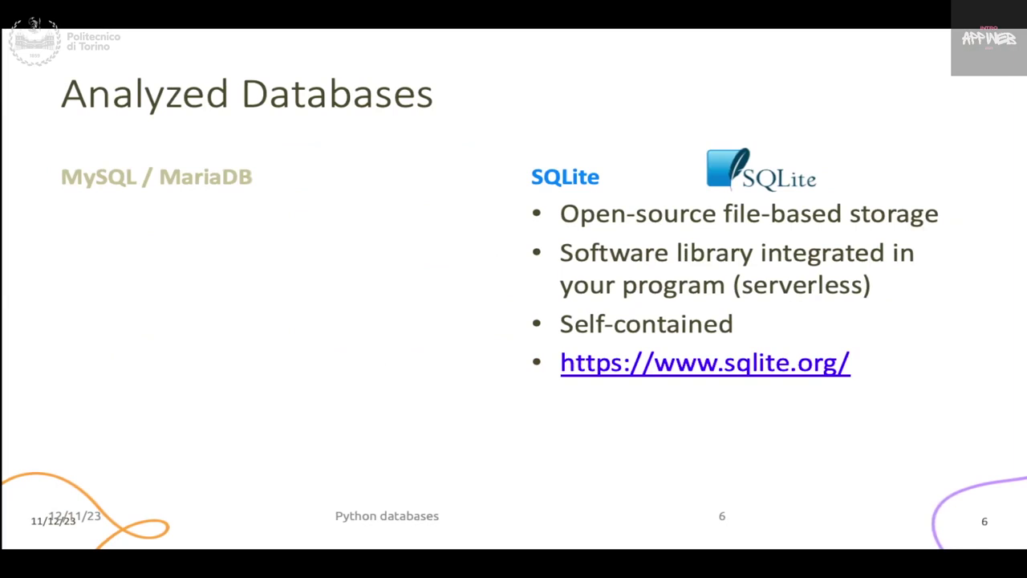
key("ctrl+Up")
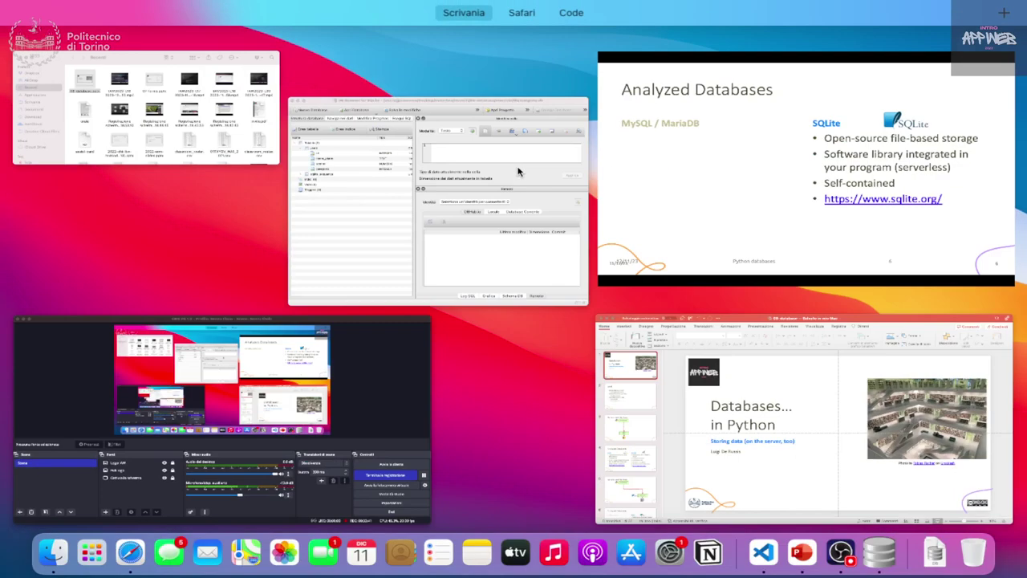
left_click(339, 202)
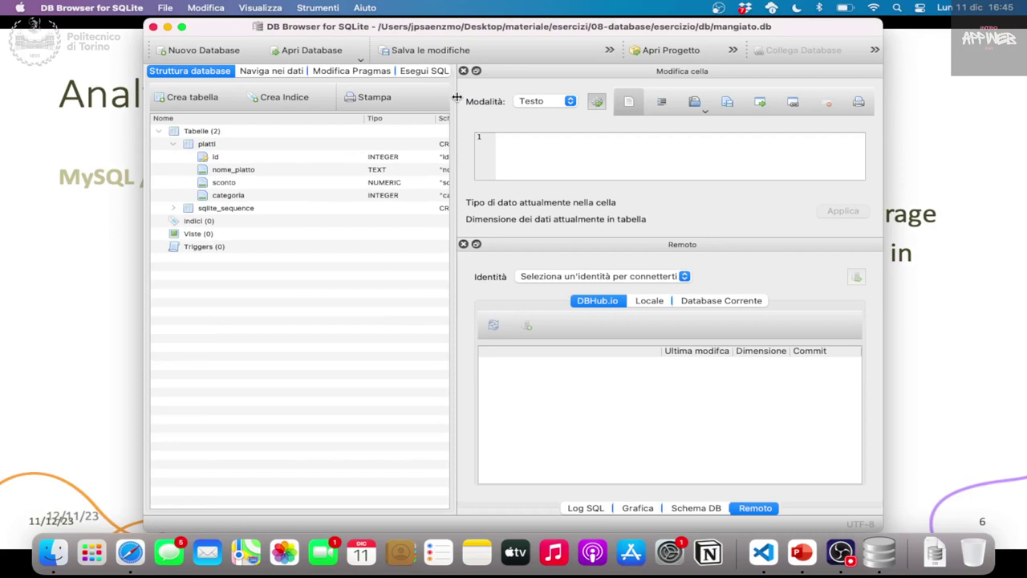
- Widen the database structure area to show the Schema column and save the changes to the database
left_click_drag(457, 96, 615, 100)
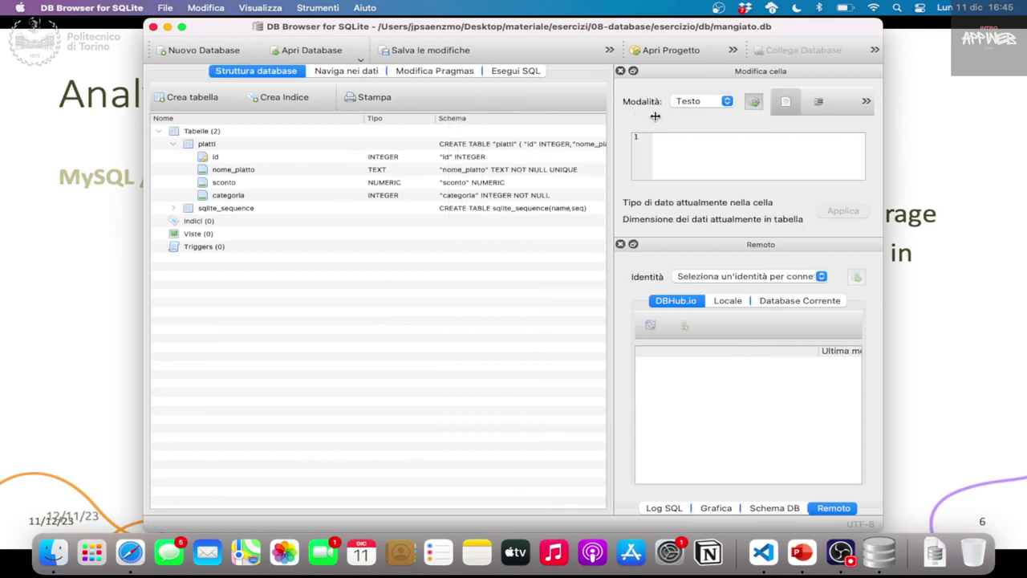
left_click(425, 51)
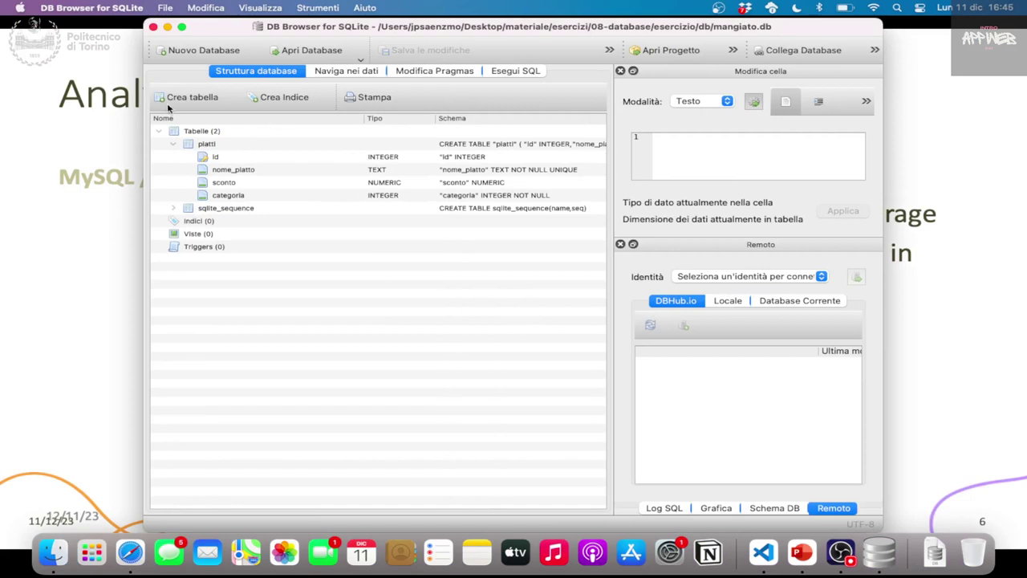
- Browse the data of the piatti table and insert a new record
right_click(211, 146)
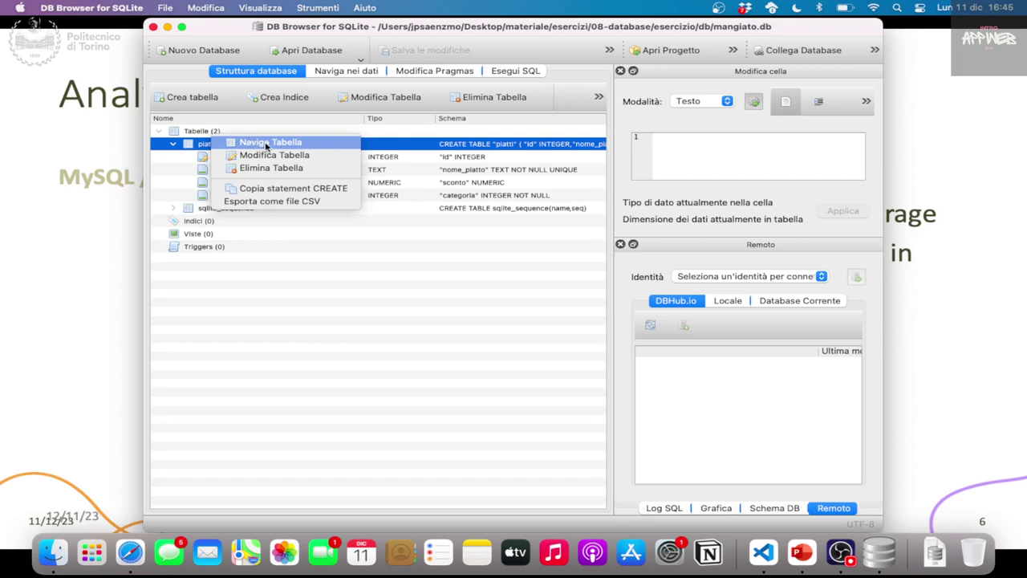
left_click(266, 145)
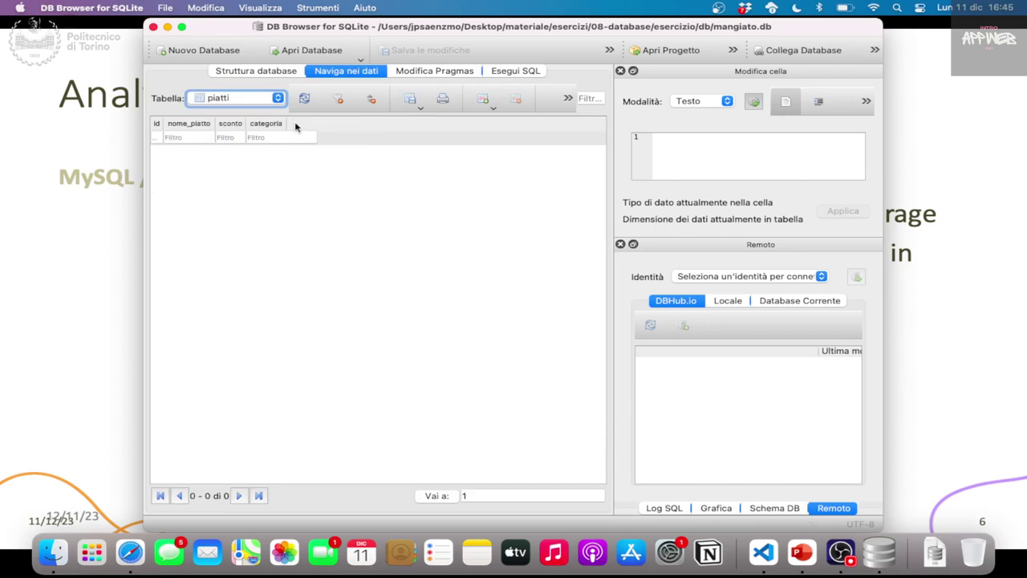
left_click(484, 98)
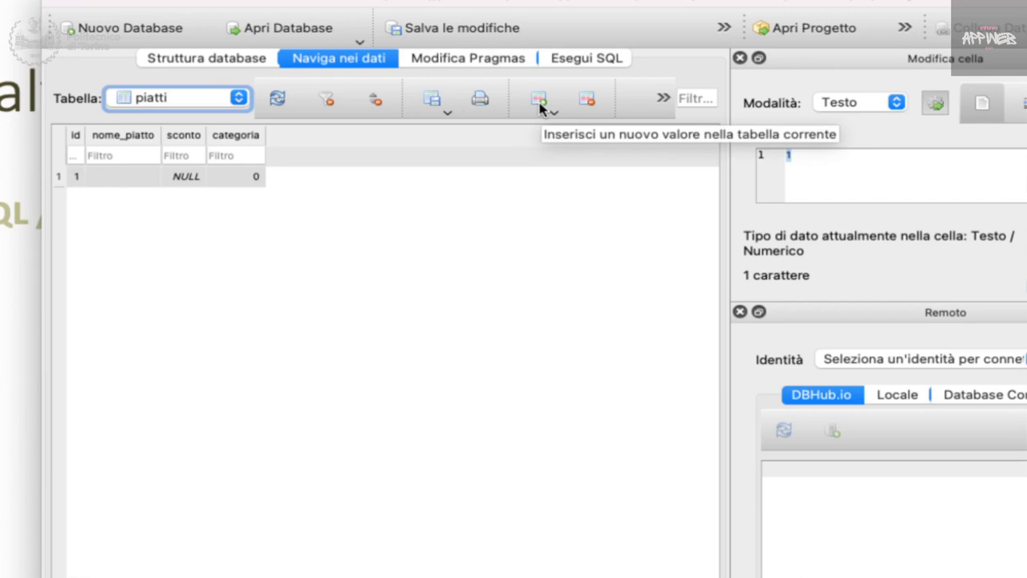
- Set nome_piatto of the new piatti record to Pasta
double_click(133, 178)
double_click(133, 181)
left_click(133, 180)
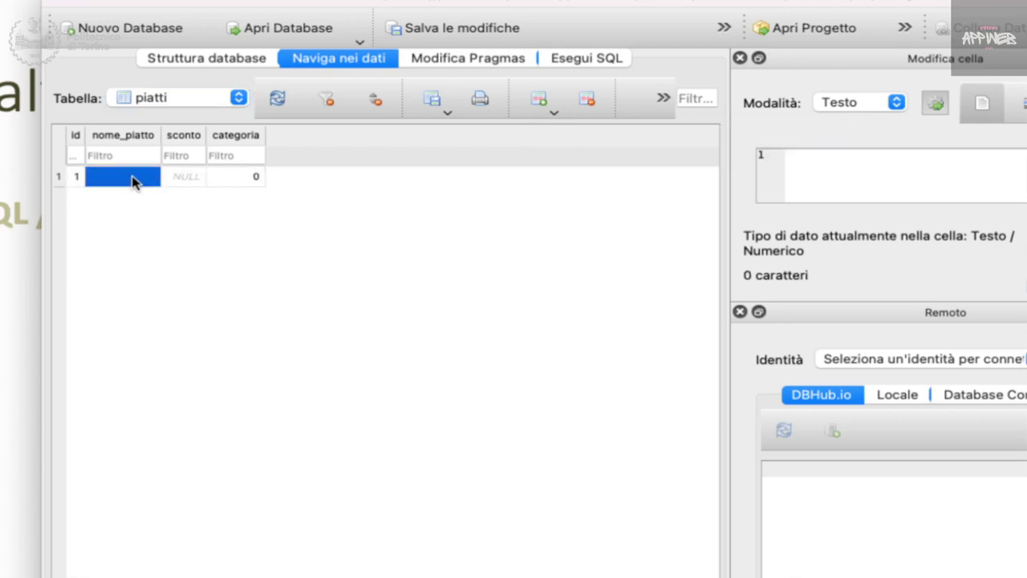
left_click(134, 177)
type("Pasta")
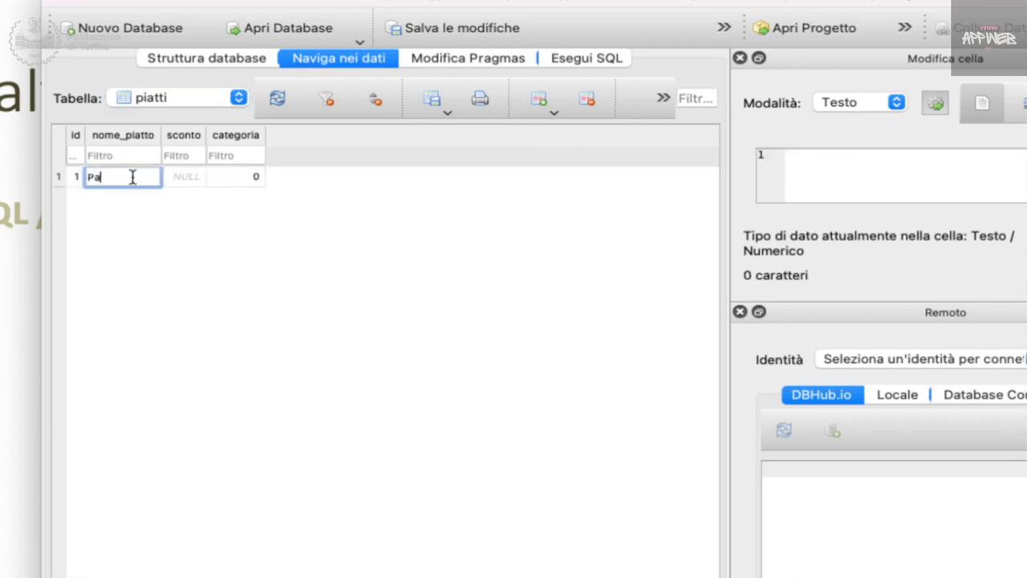
- Set categoria of the Pasta record to 1, leaving its sconto value NULL
left_click(190, 178)
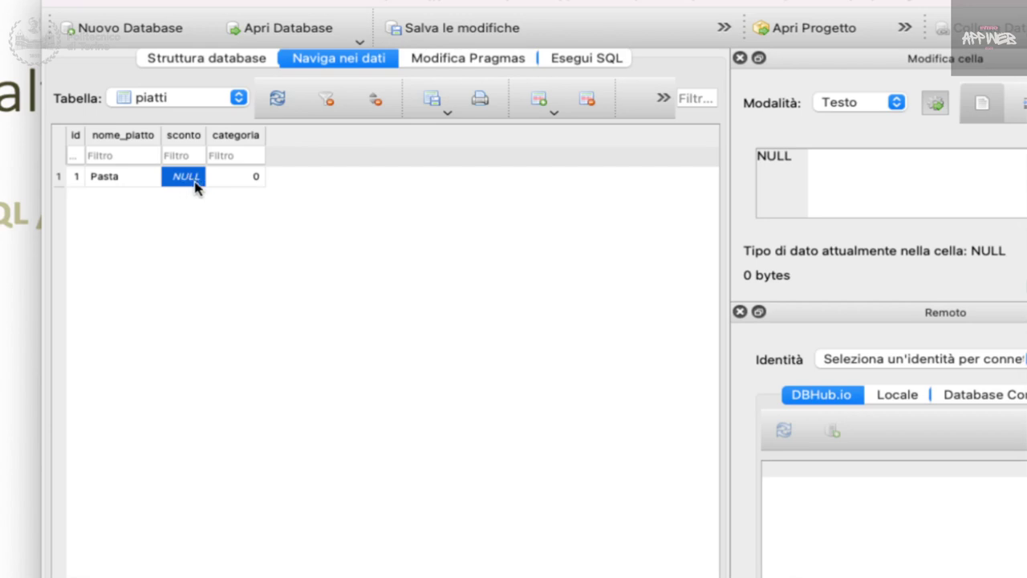
left_click(245, 176)
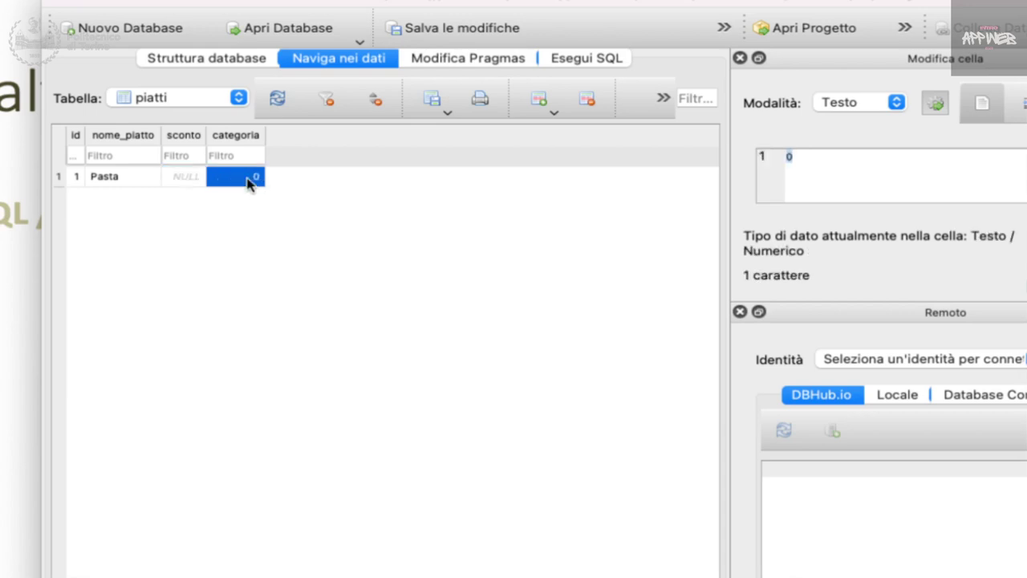
left_click(305, 231)
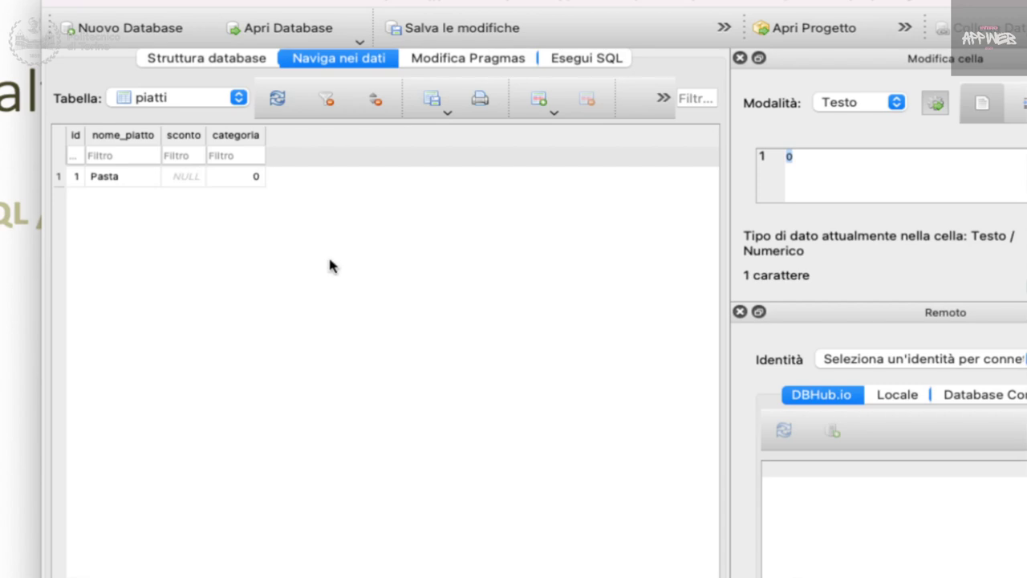
left_click(258, 182)
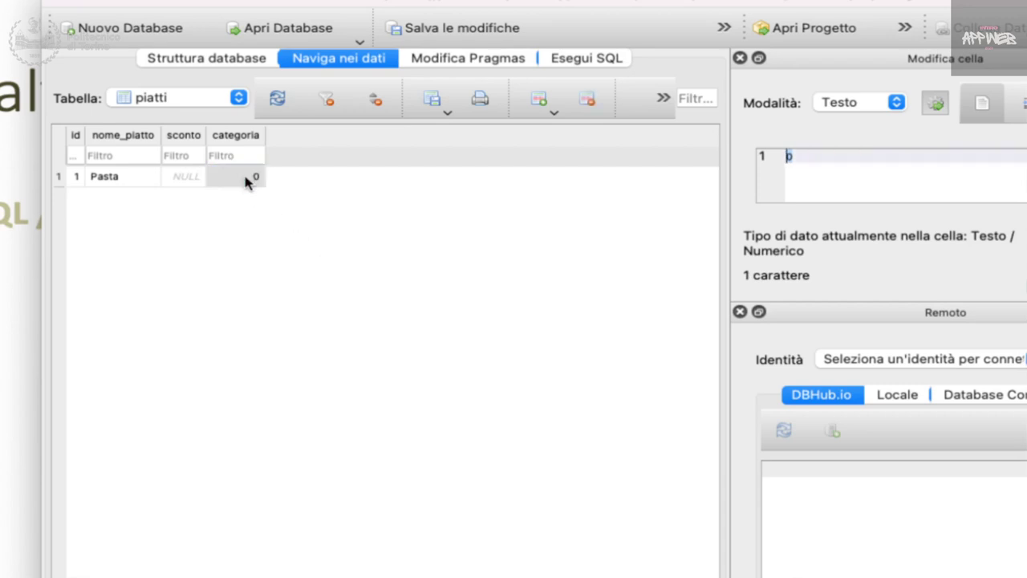
type("1")
left_click(256, 178)
double_click(255, 178)
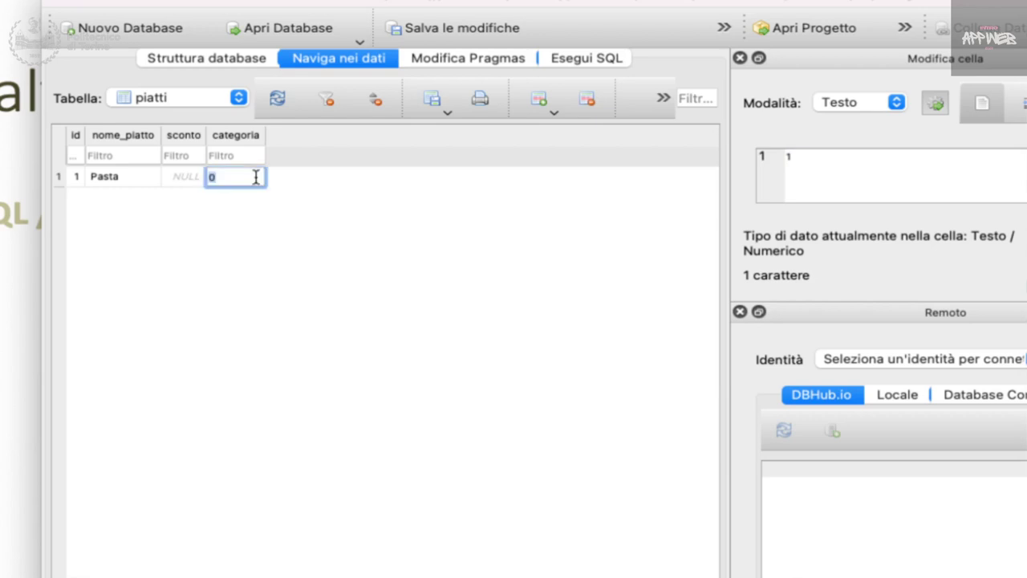
left_click(256, 255)
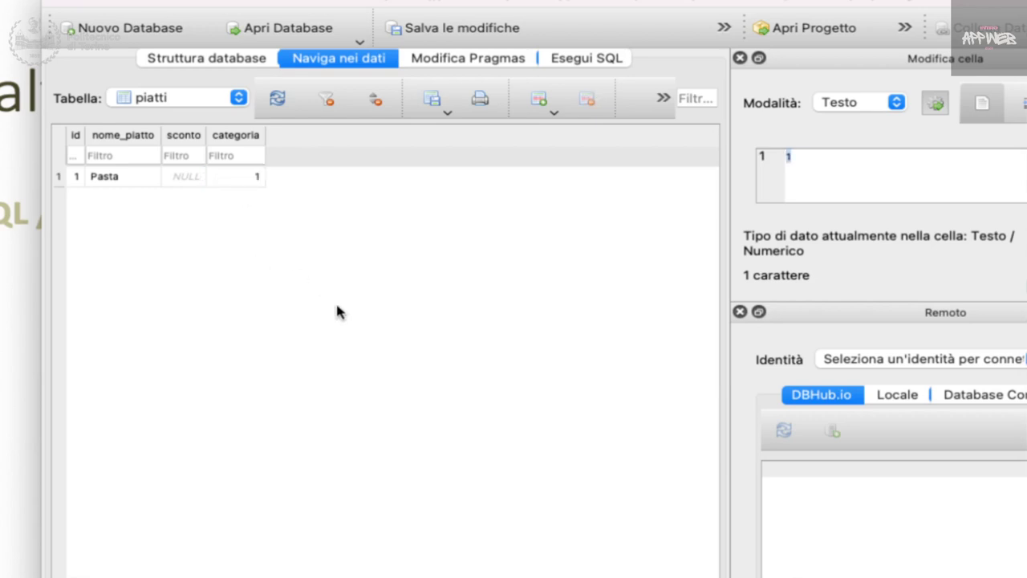
- Save the new Pasta record to the mangiato database
left_click(431, 100)
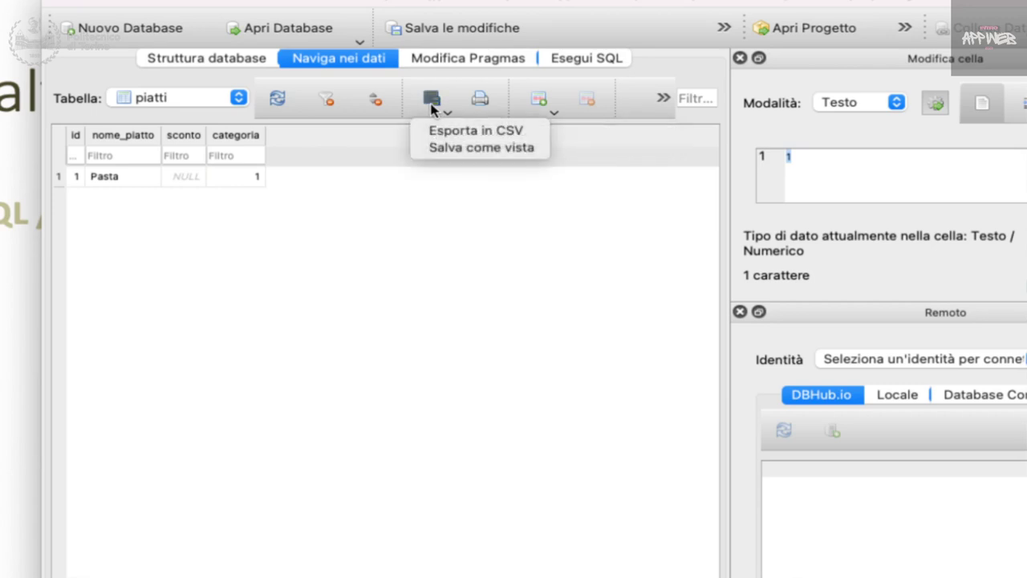
left_click(437, 100)
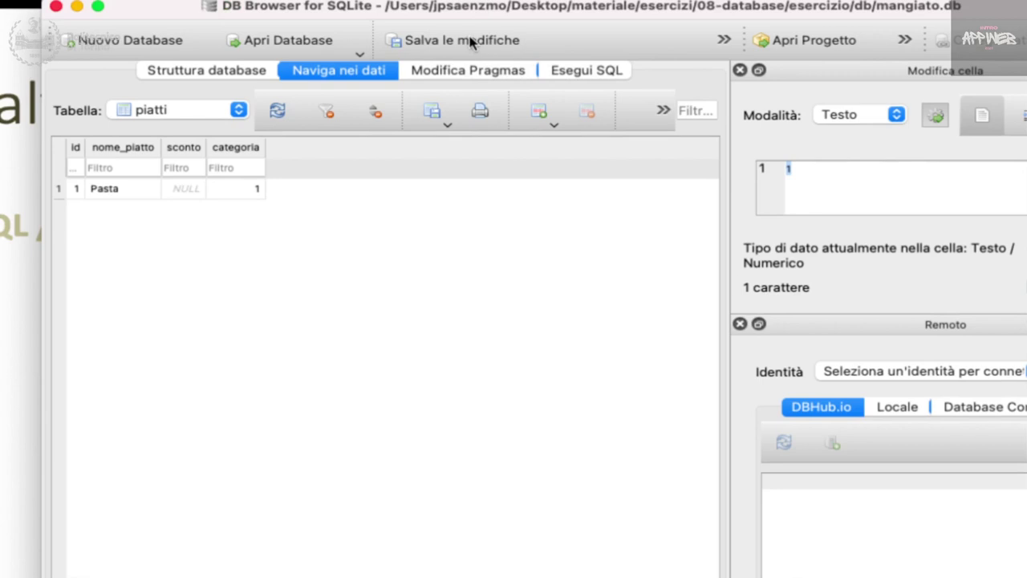
left_click(471, 42)
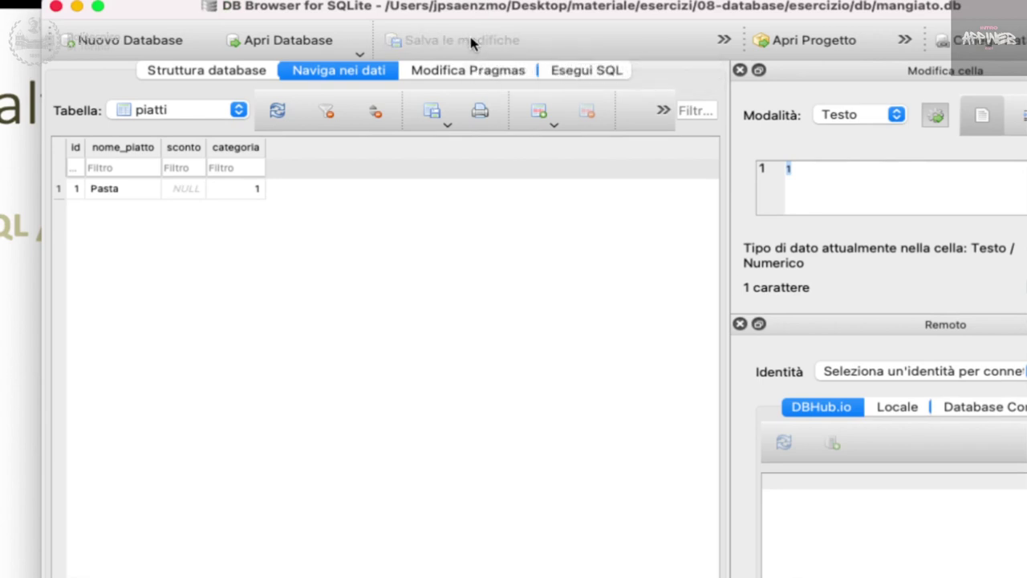
key("ctrl+Up")
left_click(451, 337)
key("ctrl+Up")
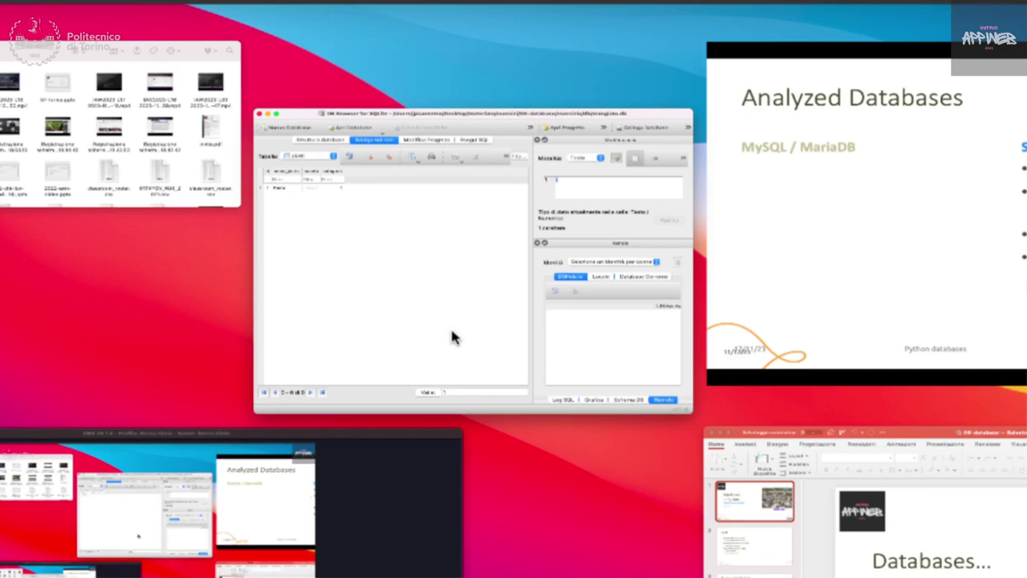
left_click(343, 523)
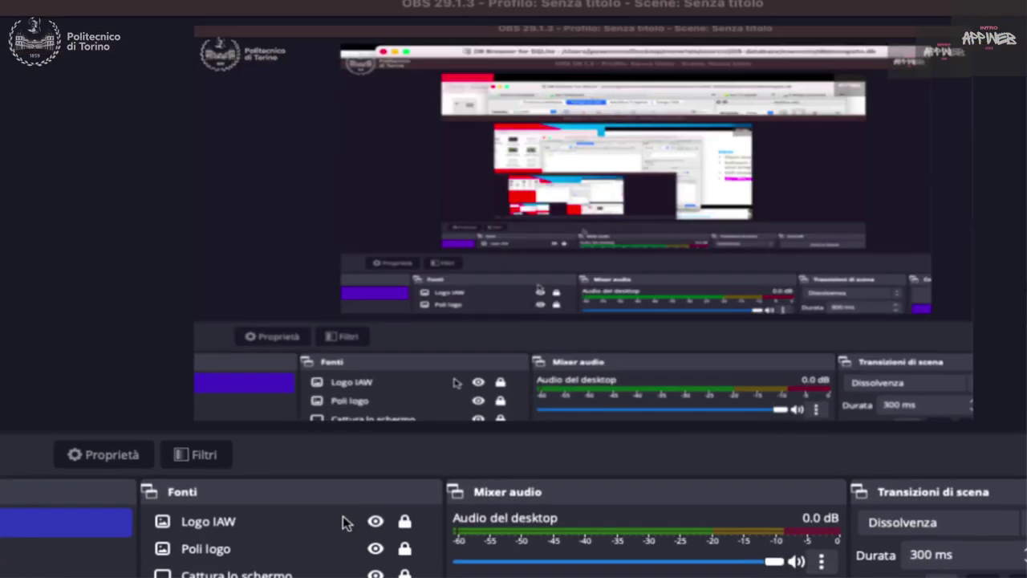
key("ctrl+Up")
left_click(484, 291)
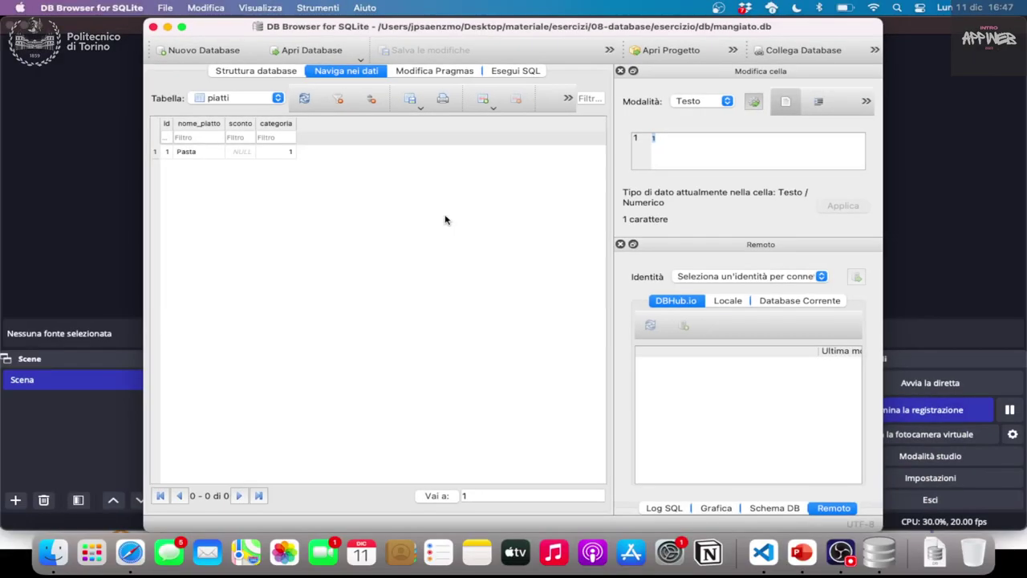
- Switch to Visual Studio Code and expand the db folder inside esercizio in the project files
key("ctrl+Right")
key("ctrl+Right")
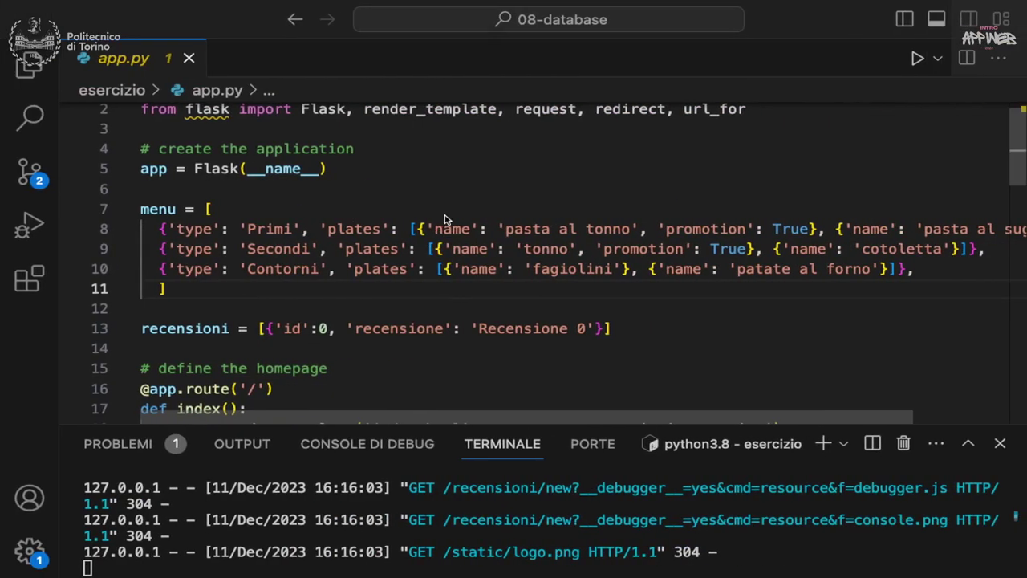
left_click(30, 66)
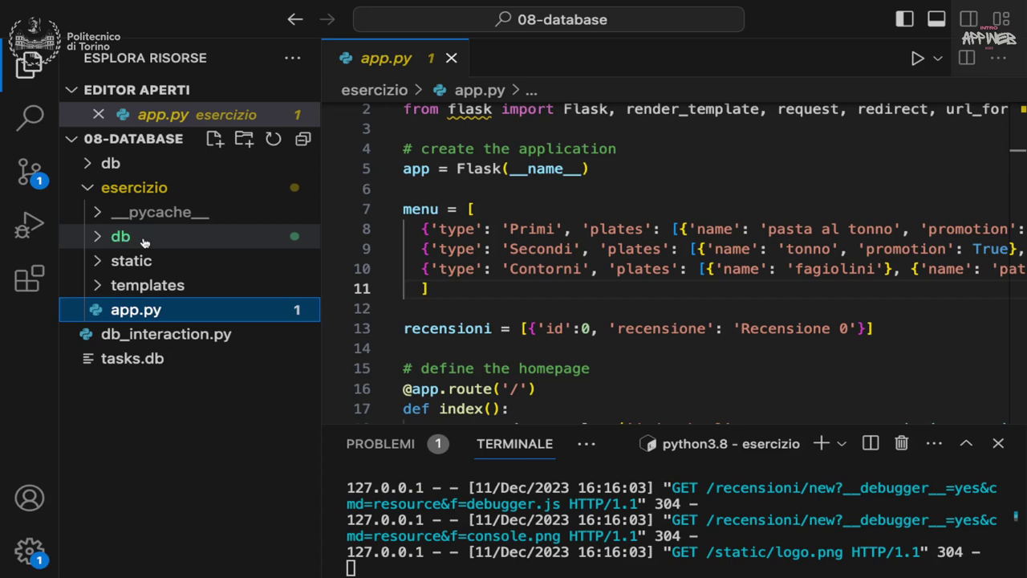
left_click(98, 239)
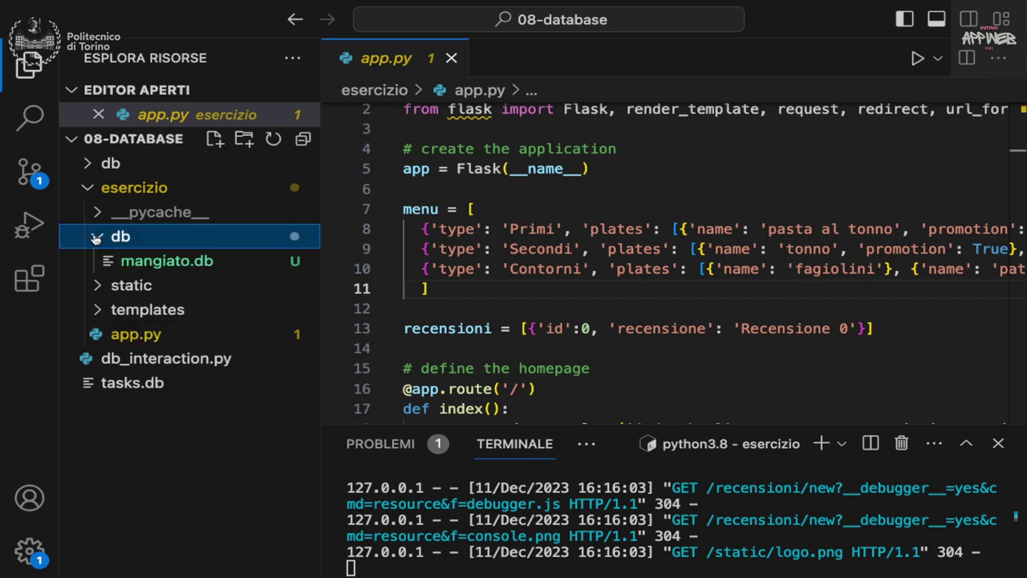
- Search the extensions for sqlite and view the details of the SQLite extension for exploring and querying databases
right_click(155, 264)
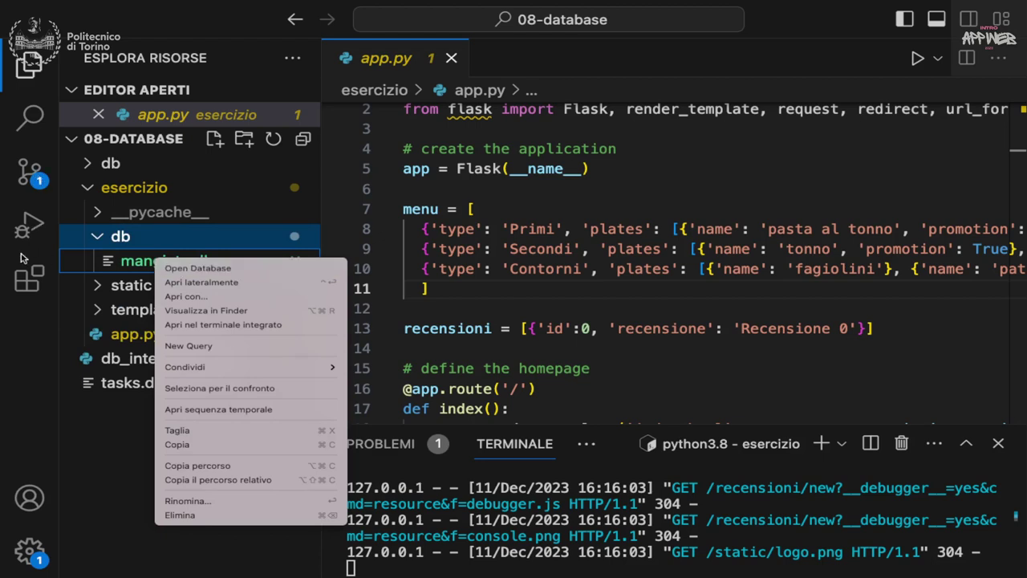
left_click(29, 279)
left_click(29, 279)
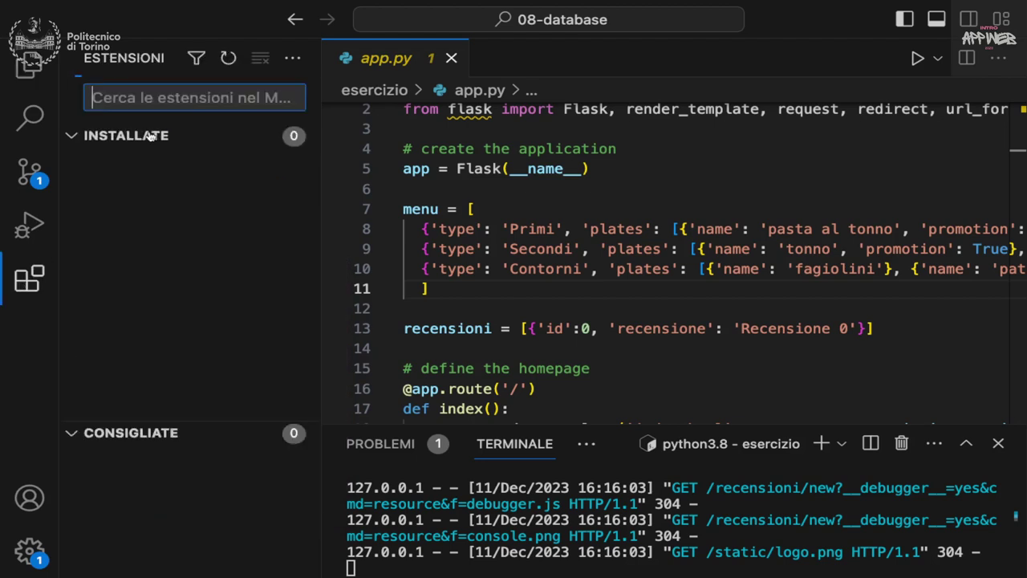
type("s")
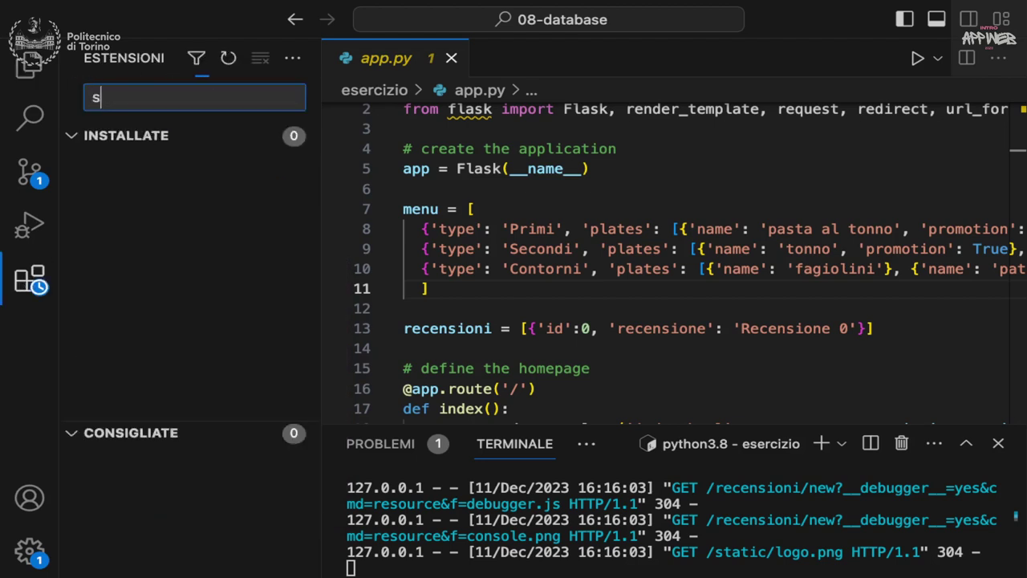
type("qlite")
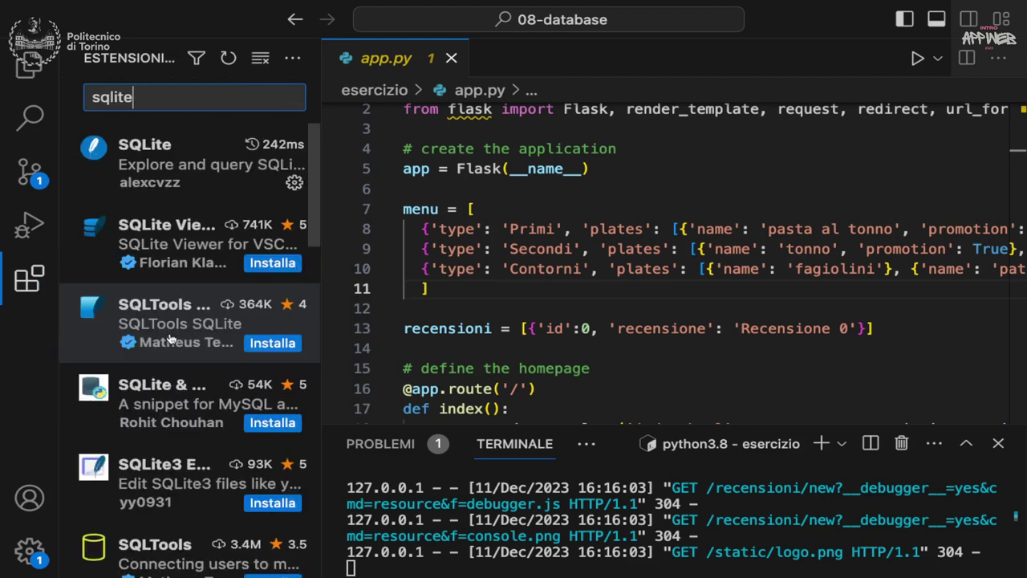
left_click(152, 157)
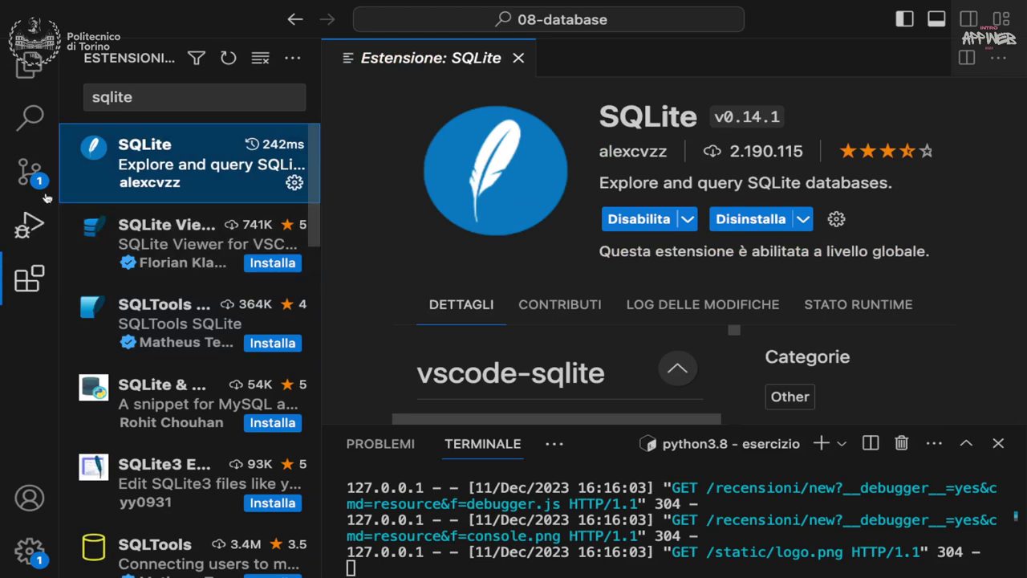
- Return to the project files and open mangiato.db as a database with the SQLite extension
left_click(29, 64)
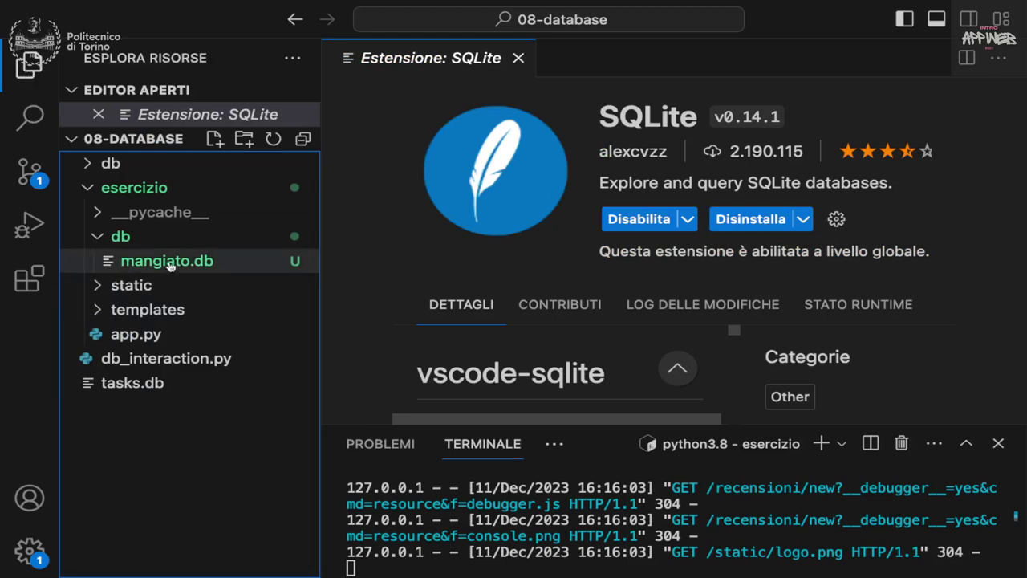
right_click(166, 265)
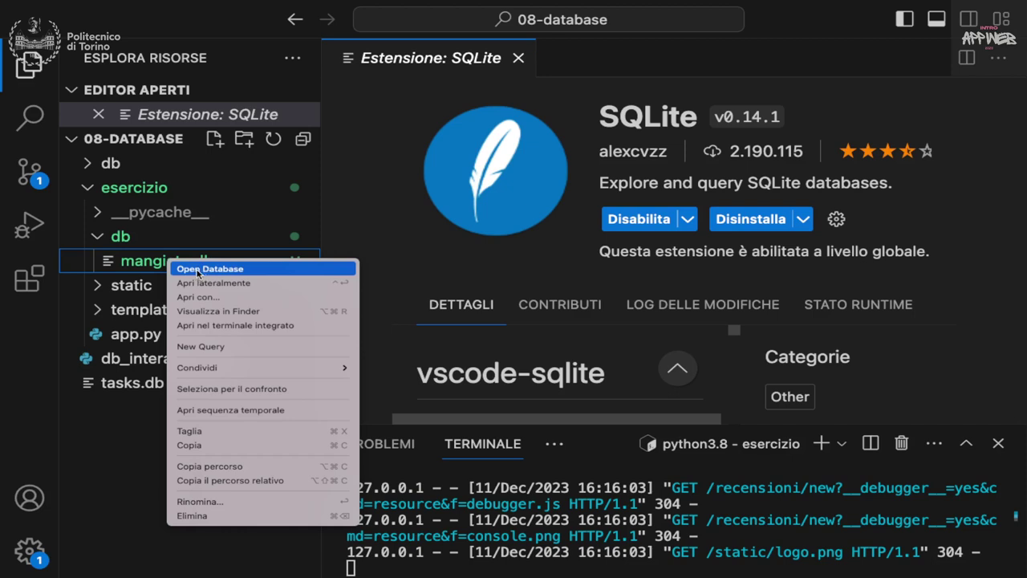
left_click(197, 270)
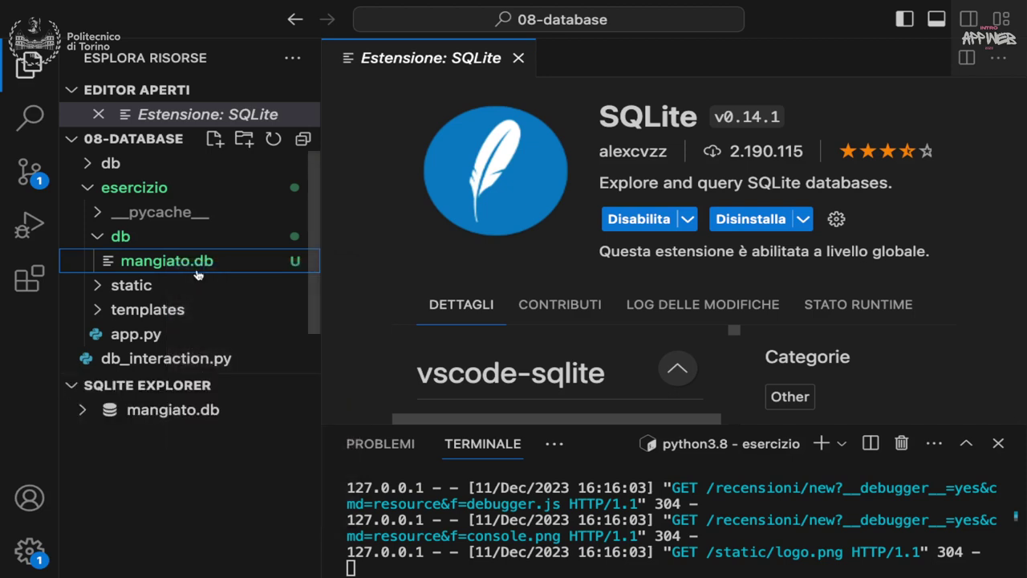